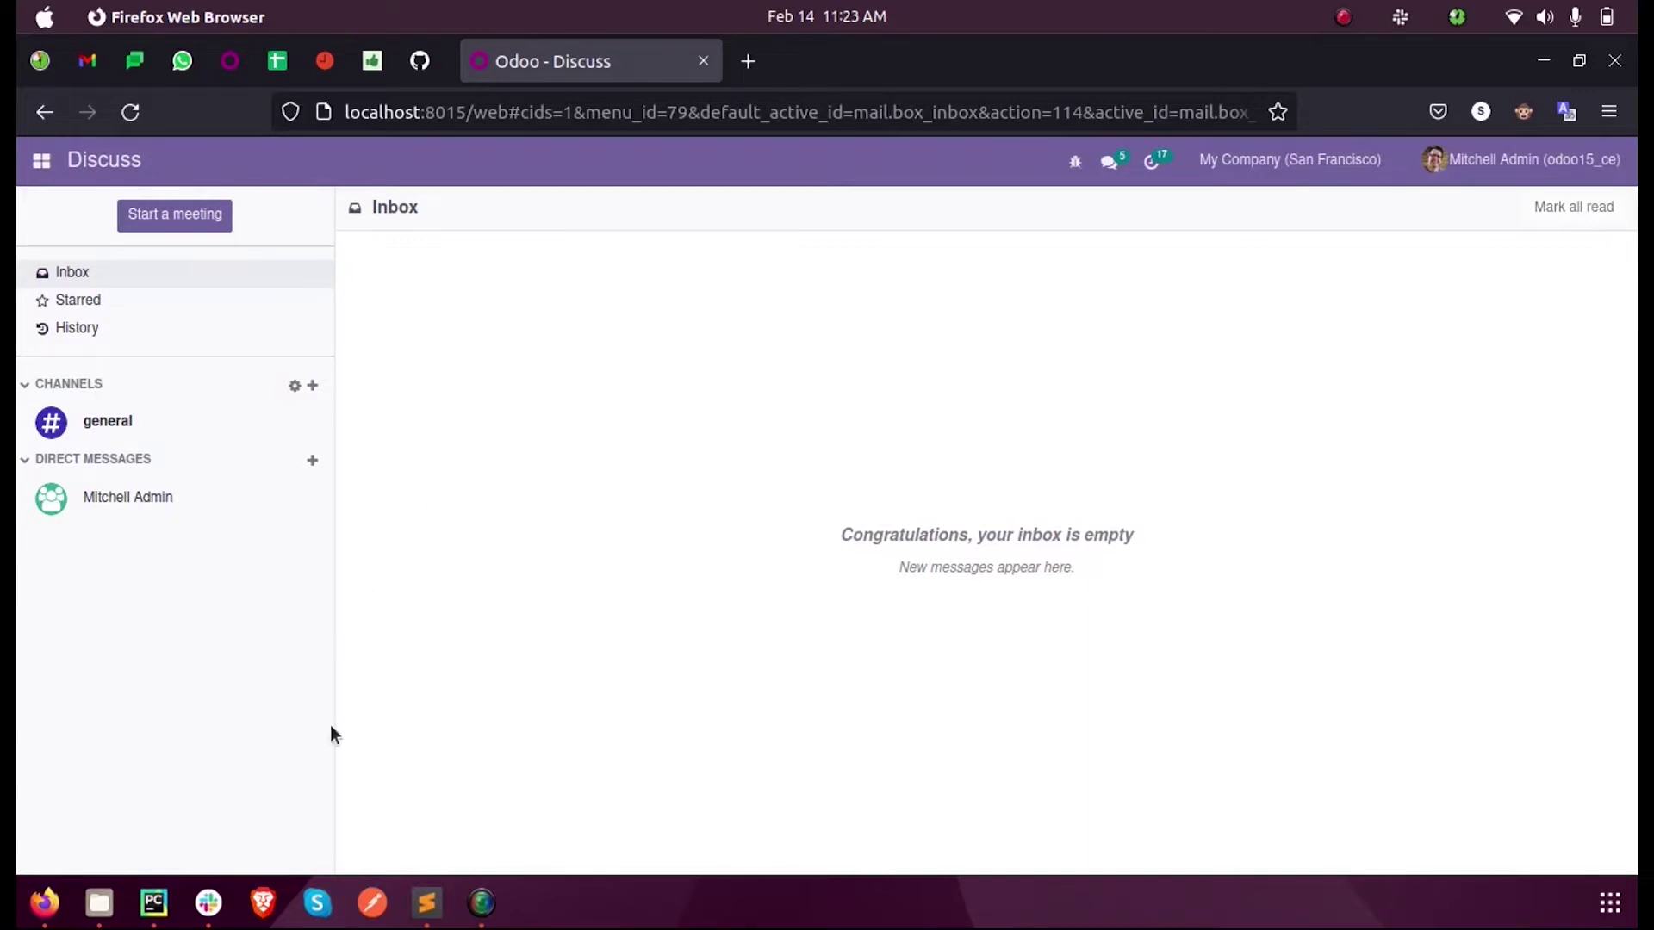
# Step: Open the 10-A record via Education > Admission > Class Division, then switch to PyCharm
pyautogui.click(42, 161)
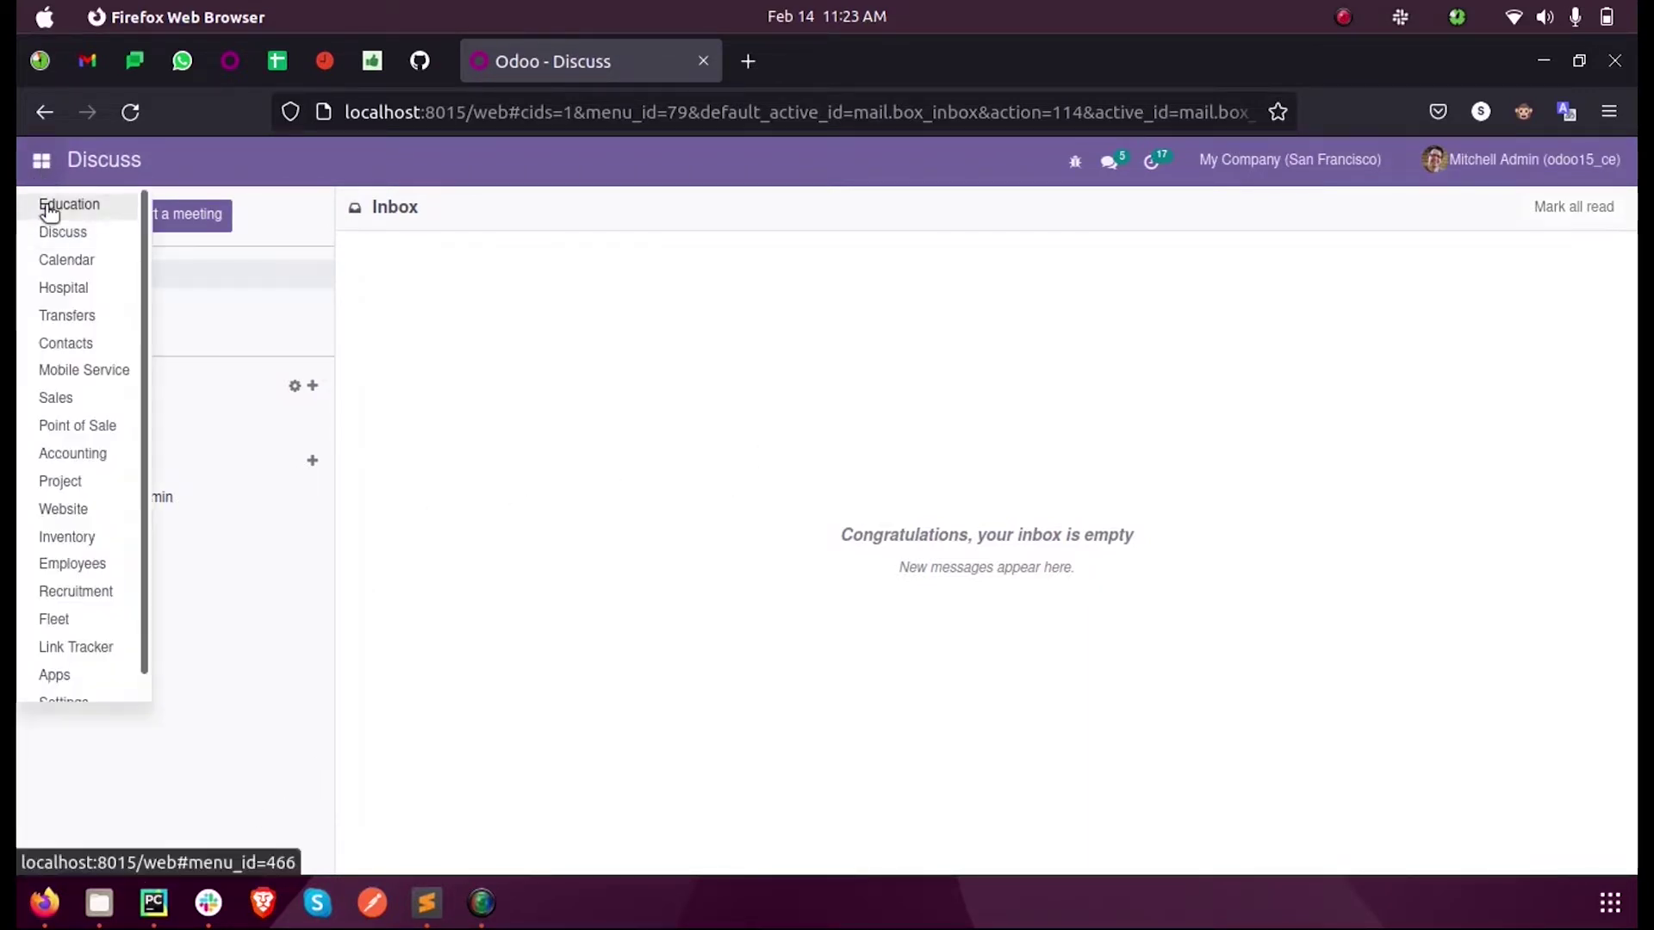
pyautogui.click(65, 207)
pyautogui.click(227, 159)
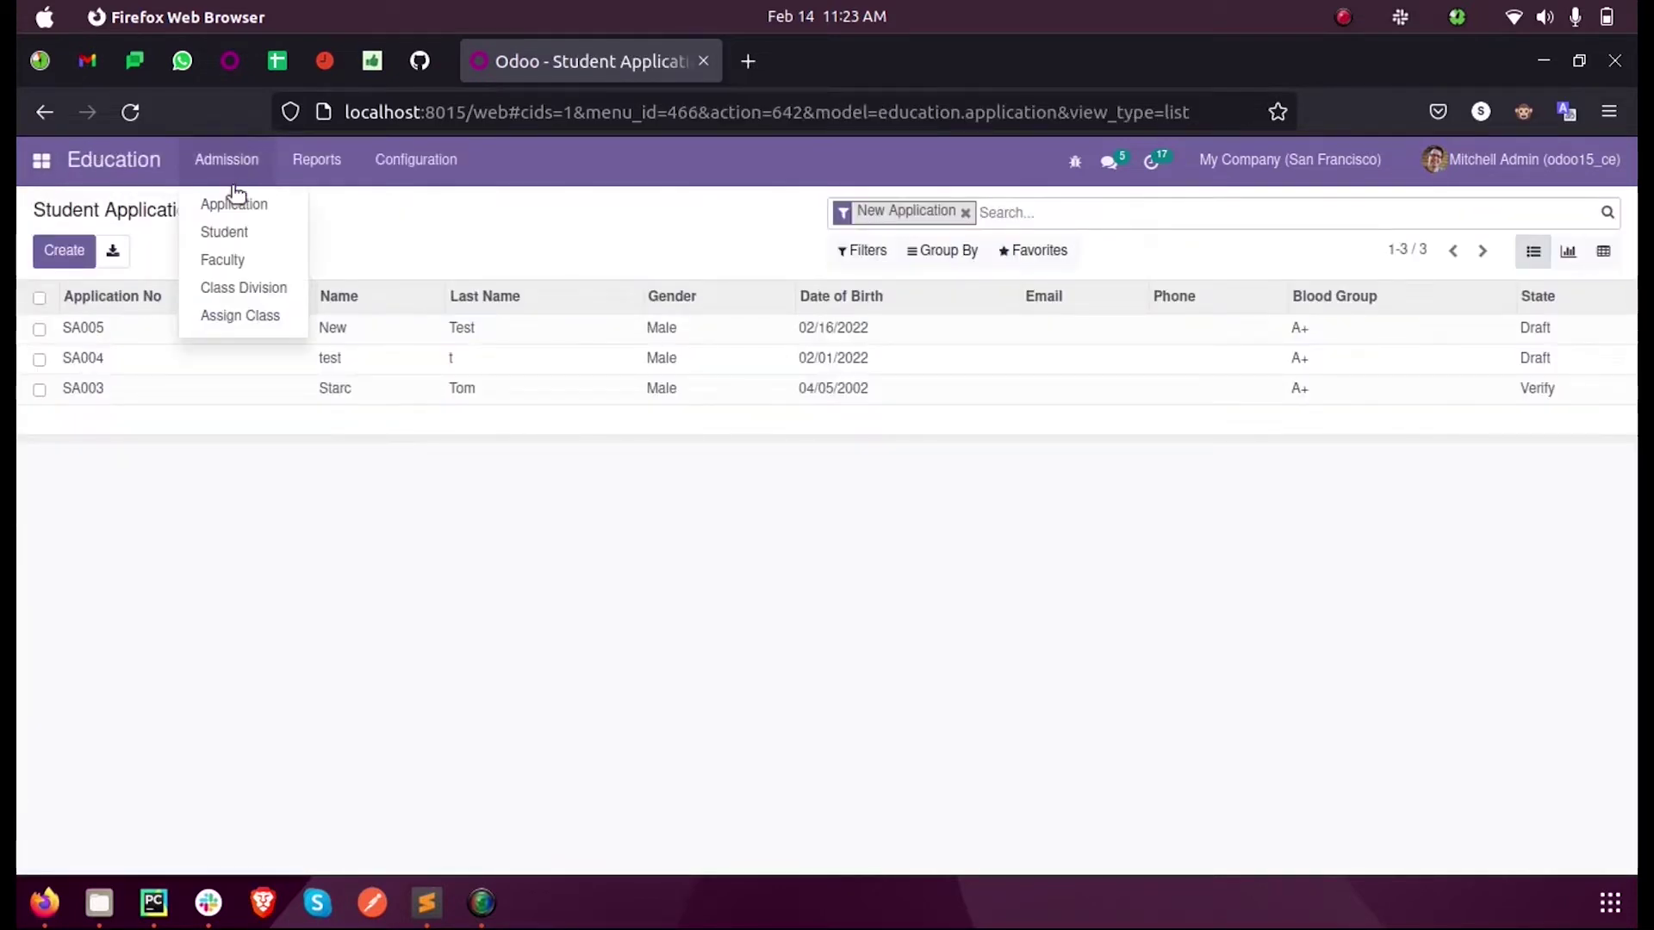
pyautogui.click(244, 288)
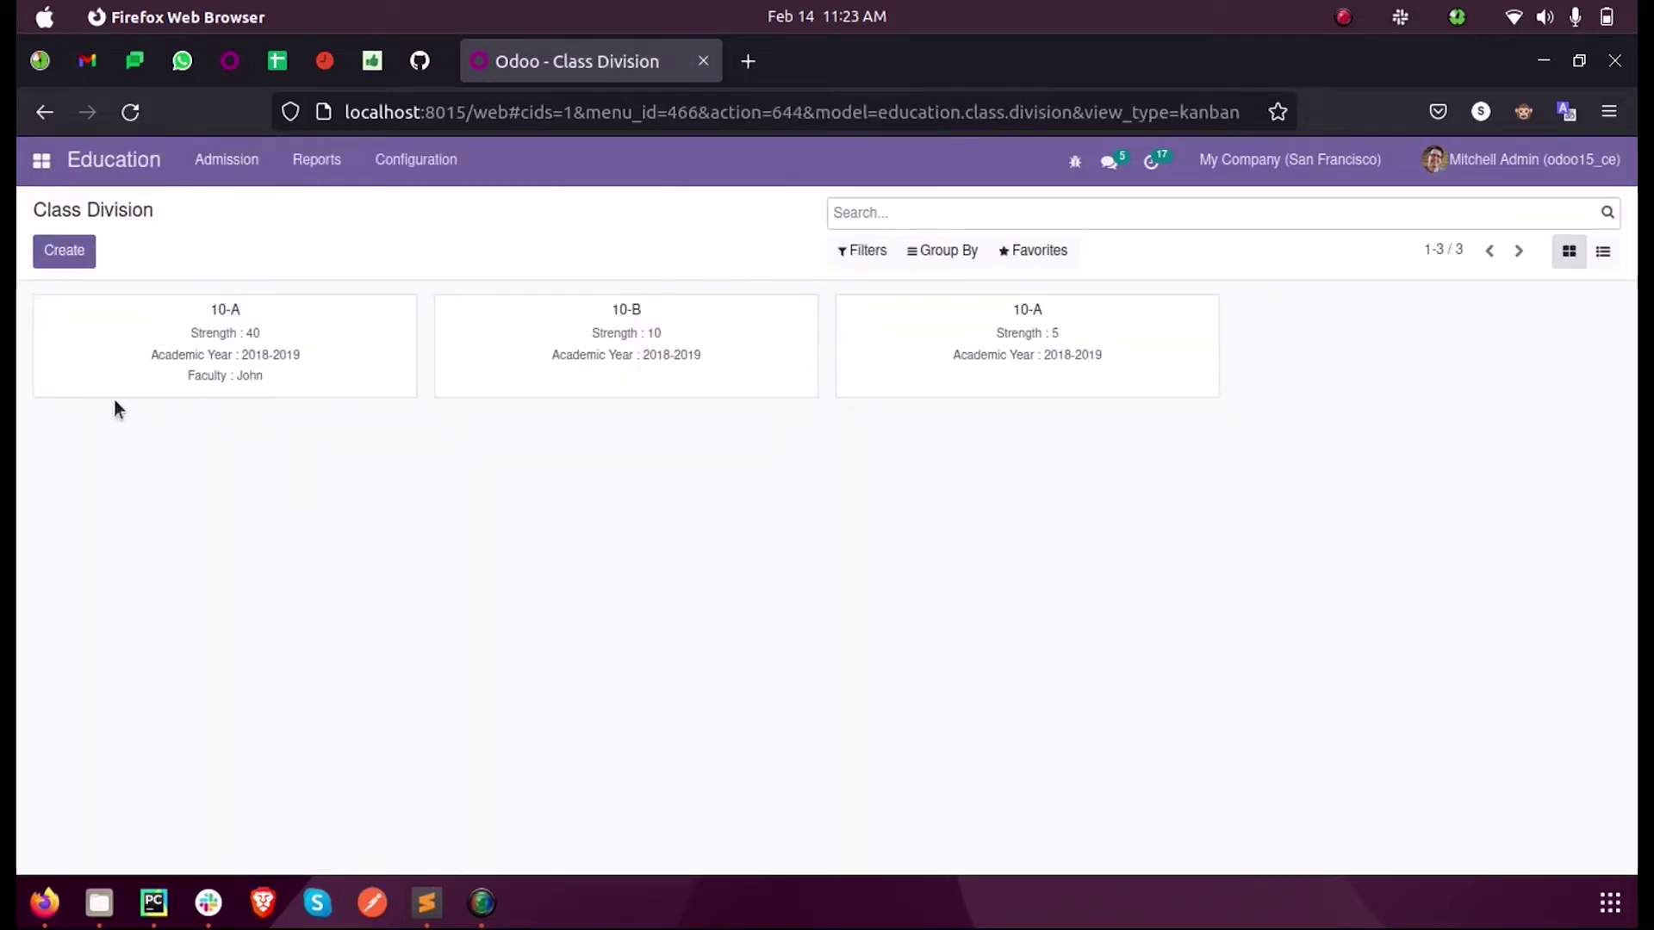
pyautogui.click(169, 355)
pyautogui.click(153, 902)
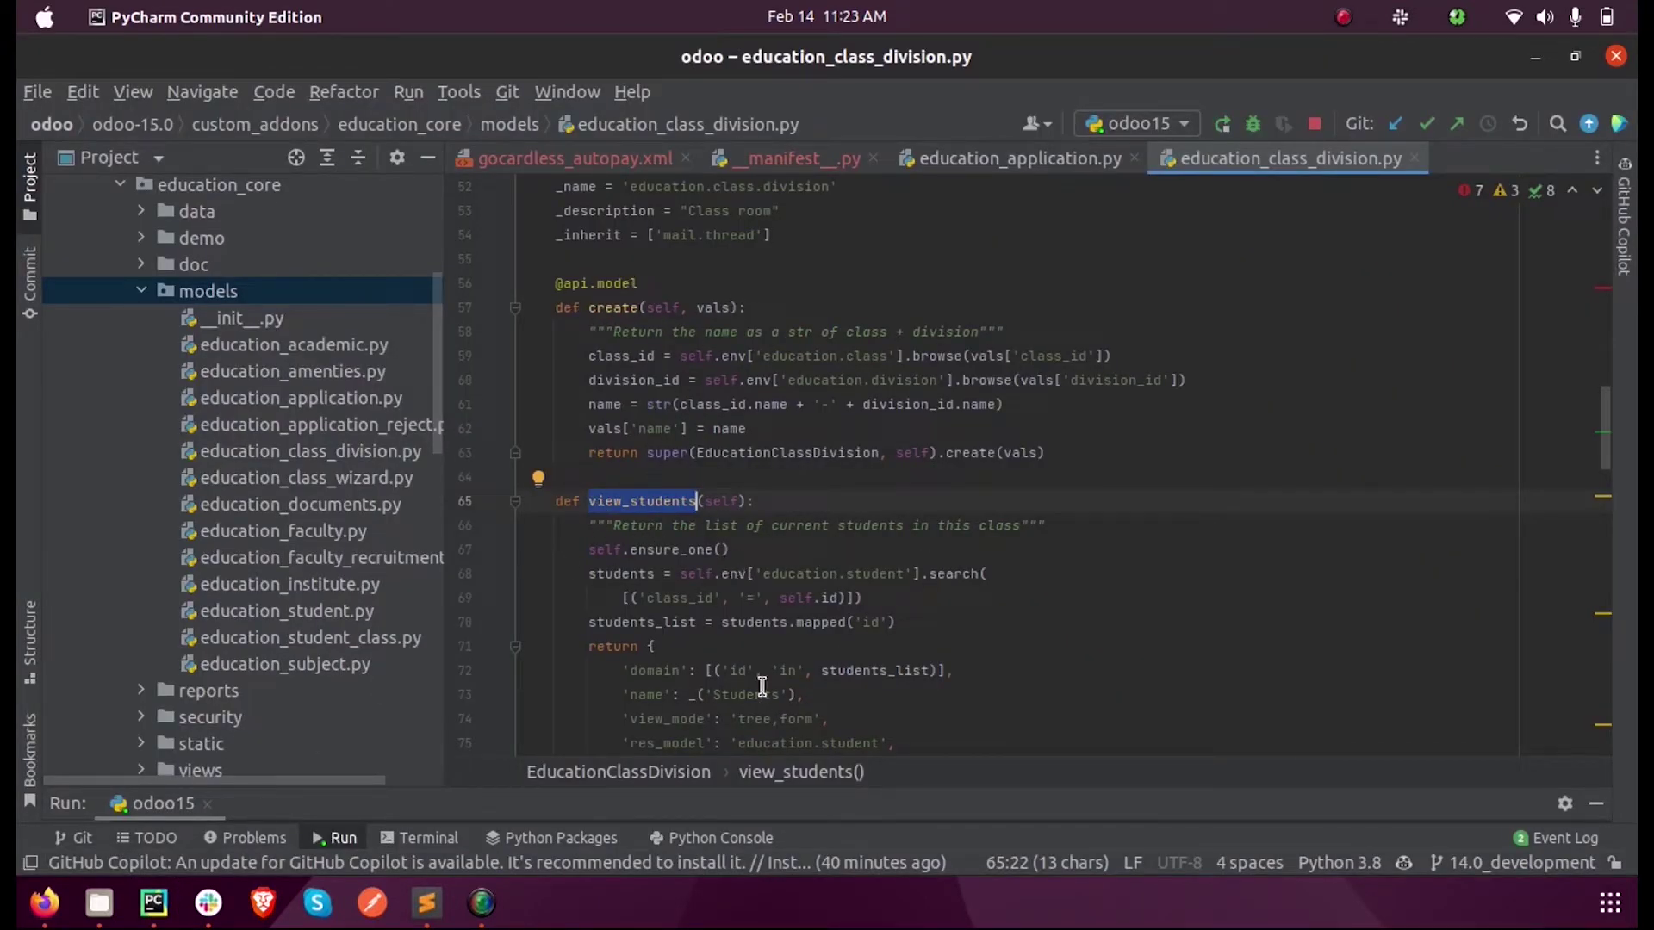
pyautogui.moveTo(589, 574); pyautogui.dragTo(864, 597)
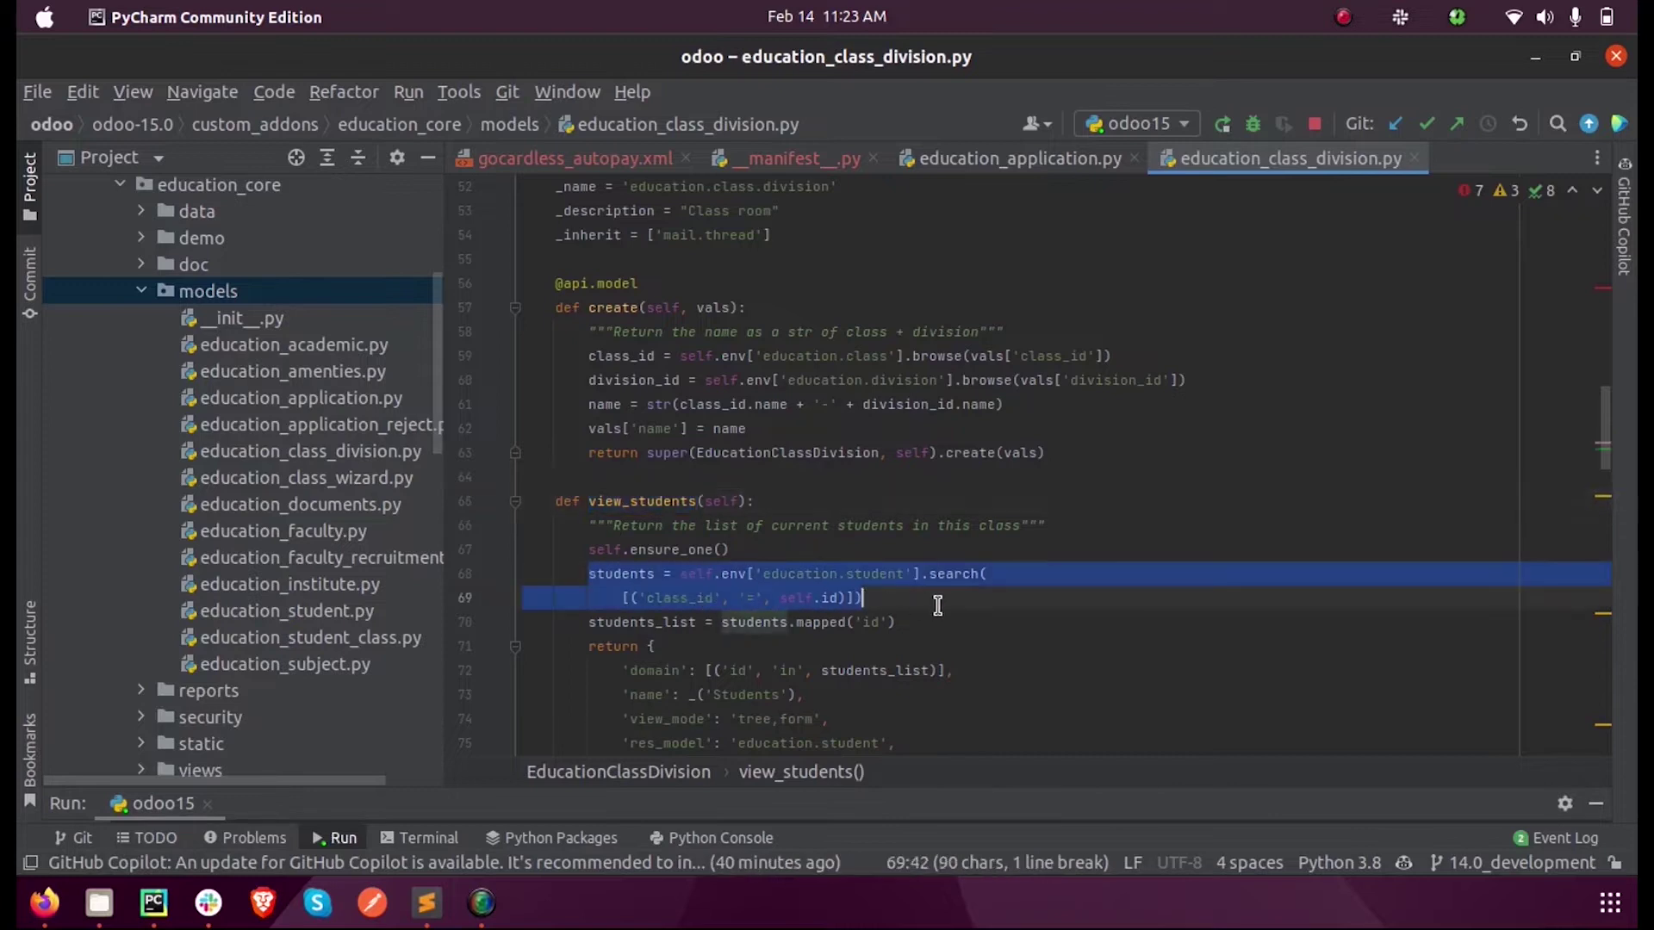
pyautogui.moveTo(589, 378); pyautogui.dragTo(1187, 379)
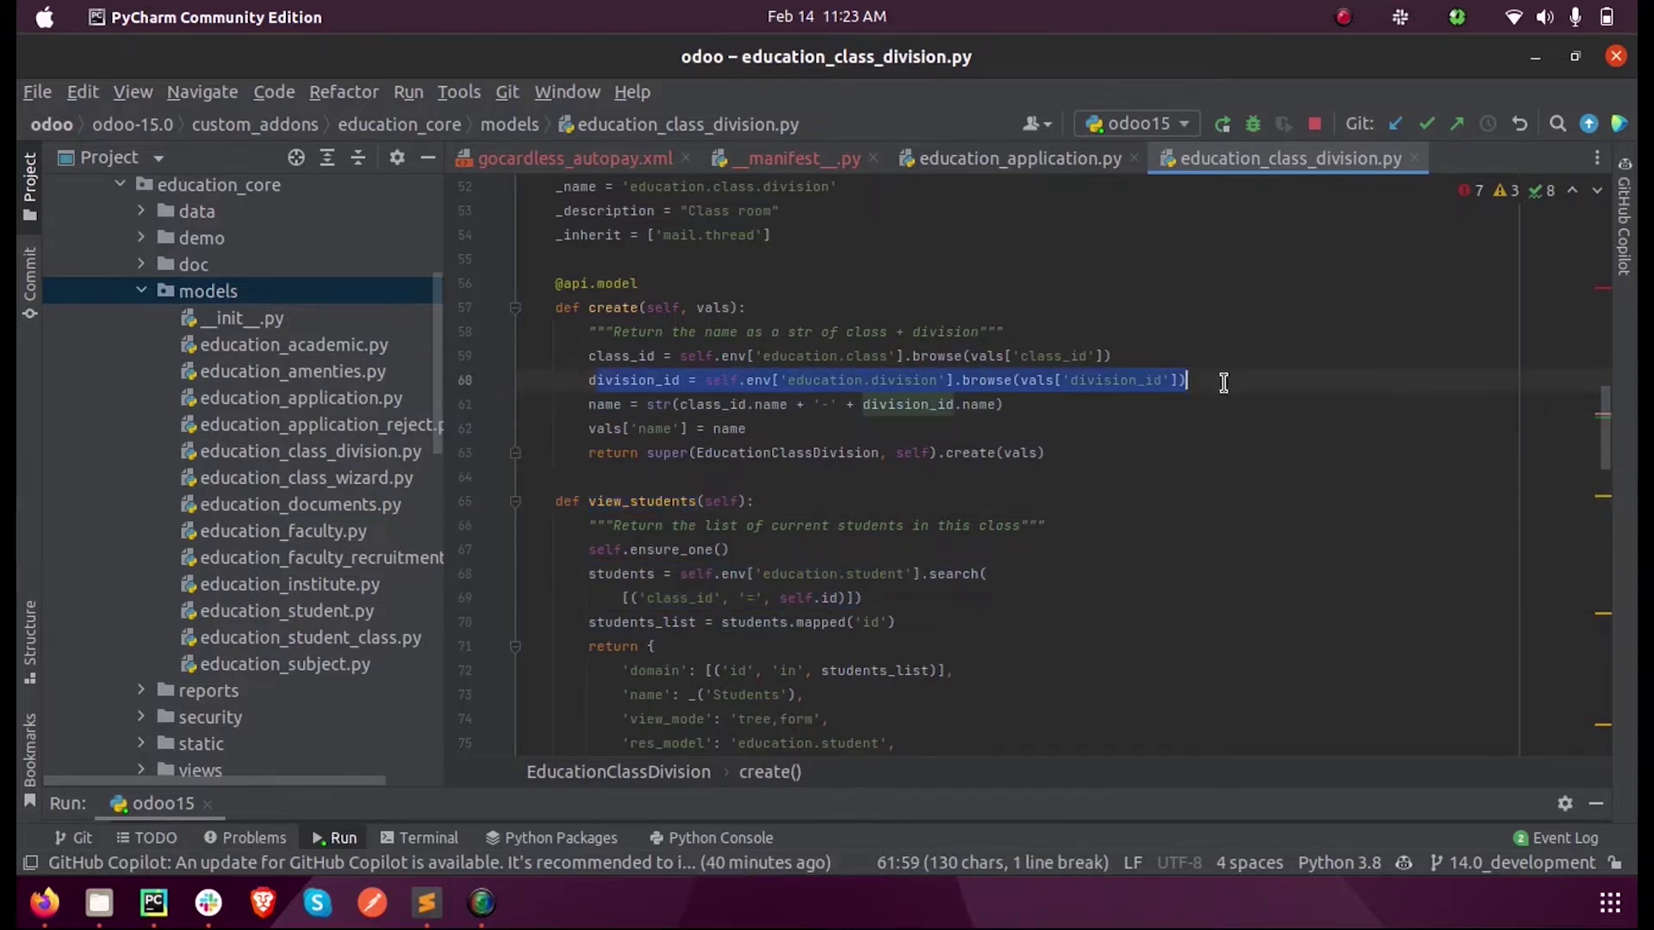
pyautogui.click(1202, 380)
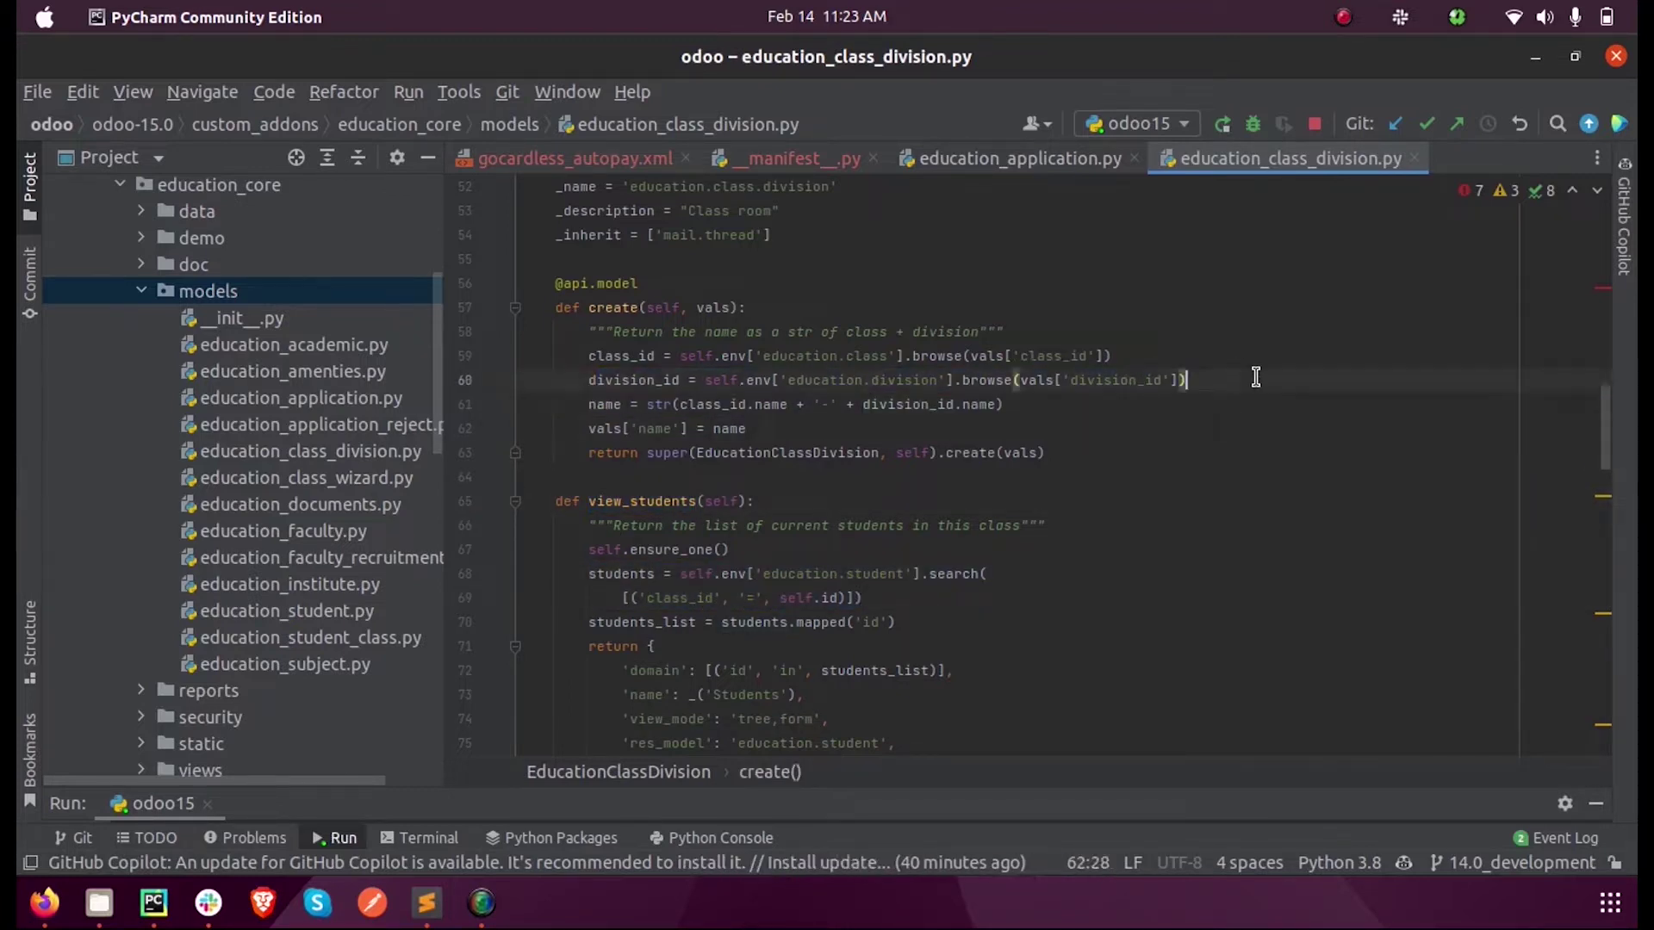
# Step: Add print("division", division_id) on a new line after line 60 in create
pyautogui.press('Return')
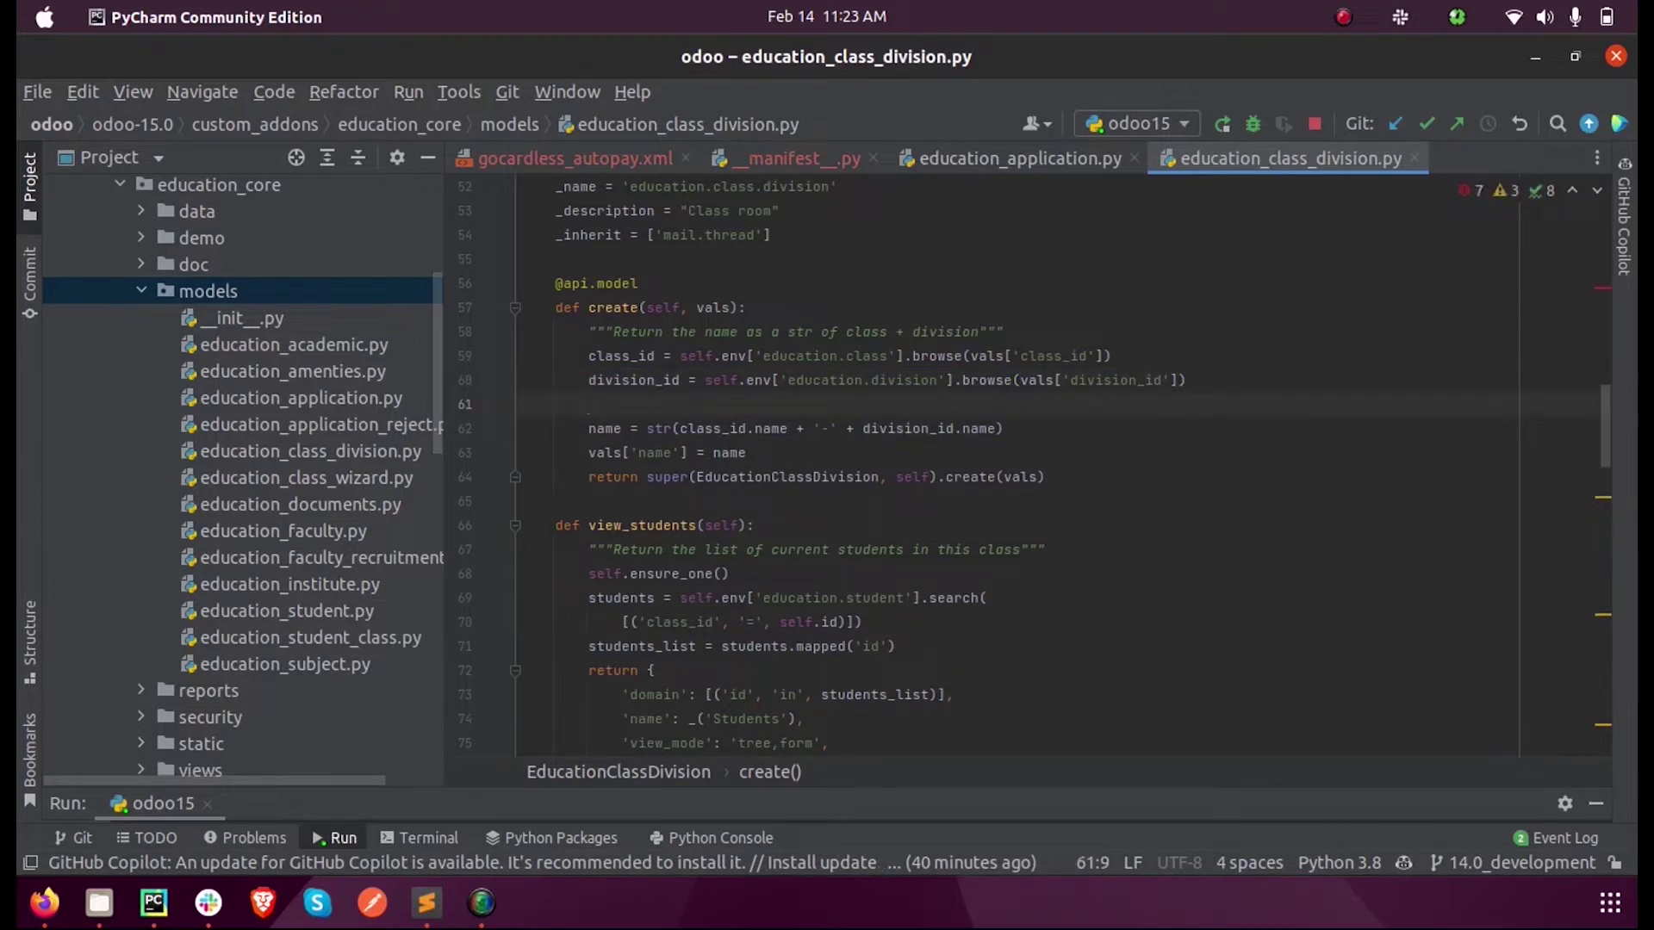
pyautogui.write('pr')
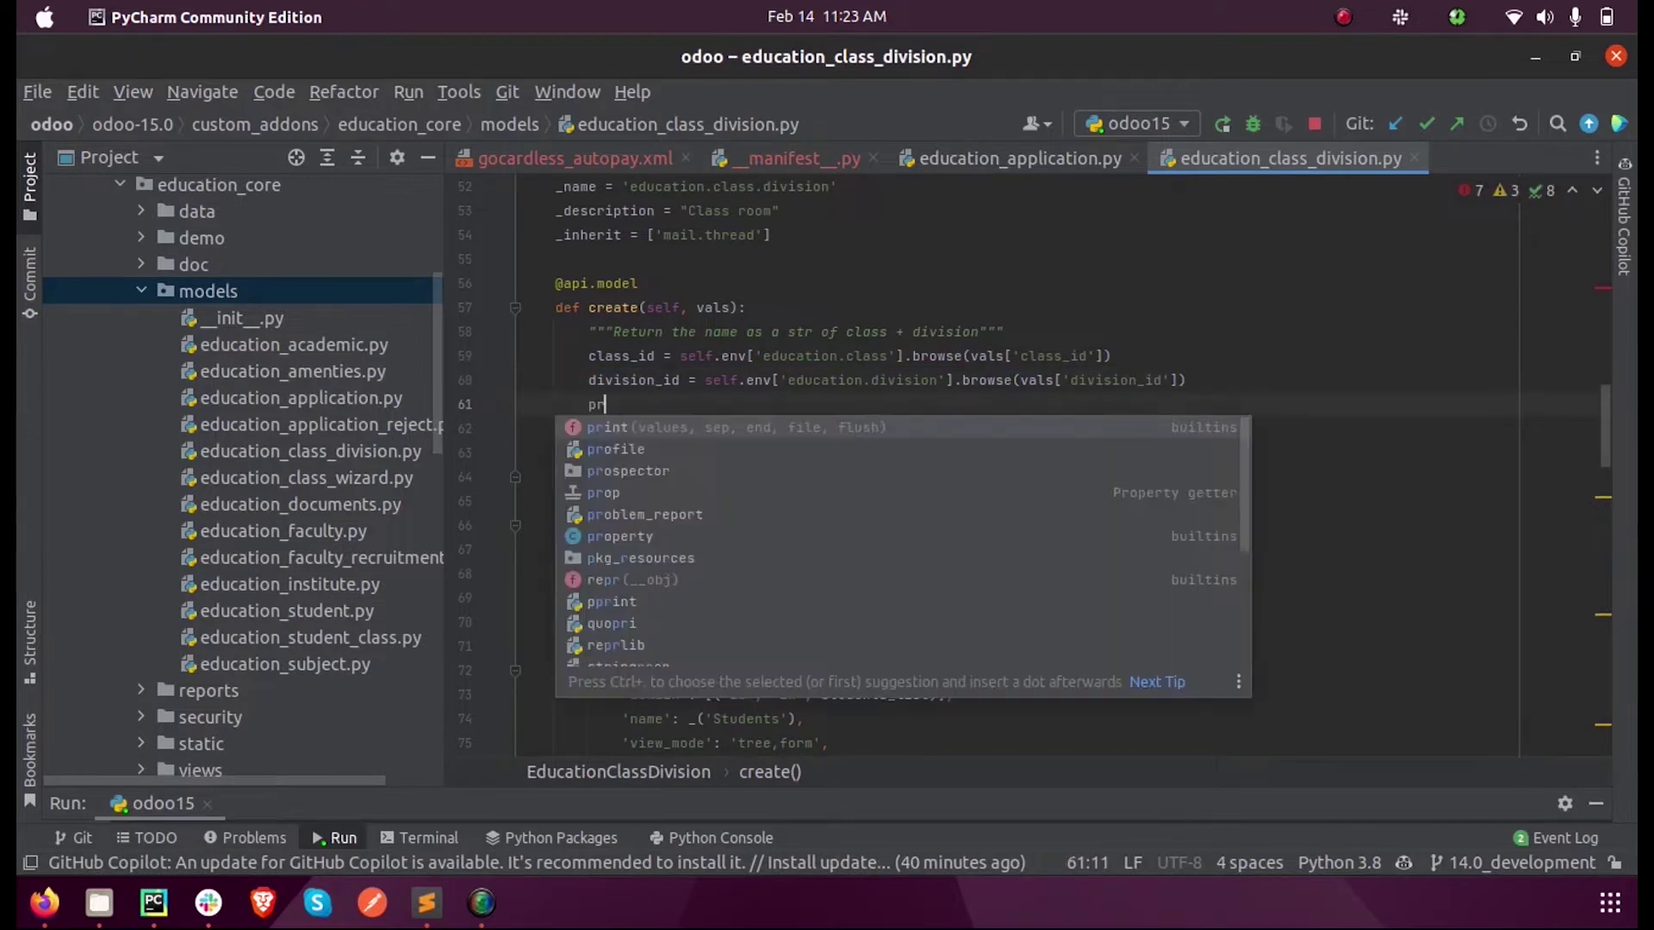
pyautogui.press('Tab')
pyautogui.write('"d')
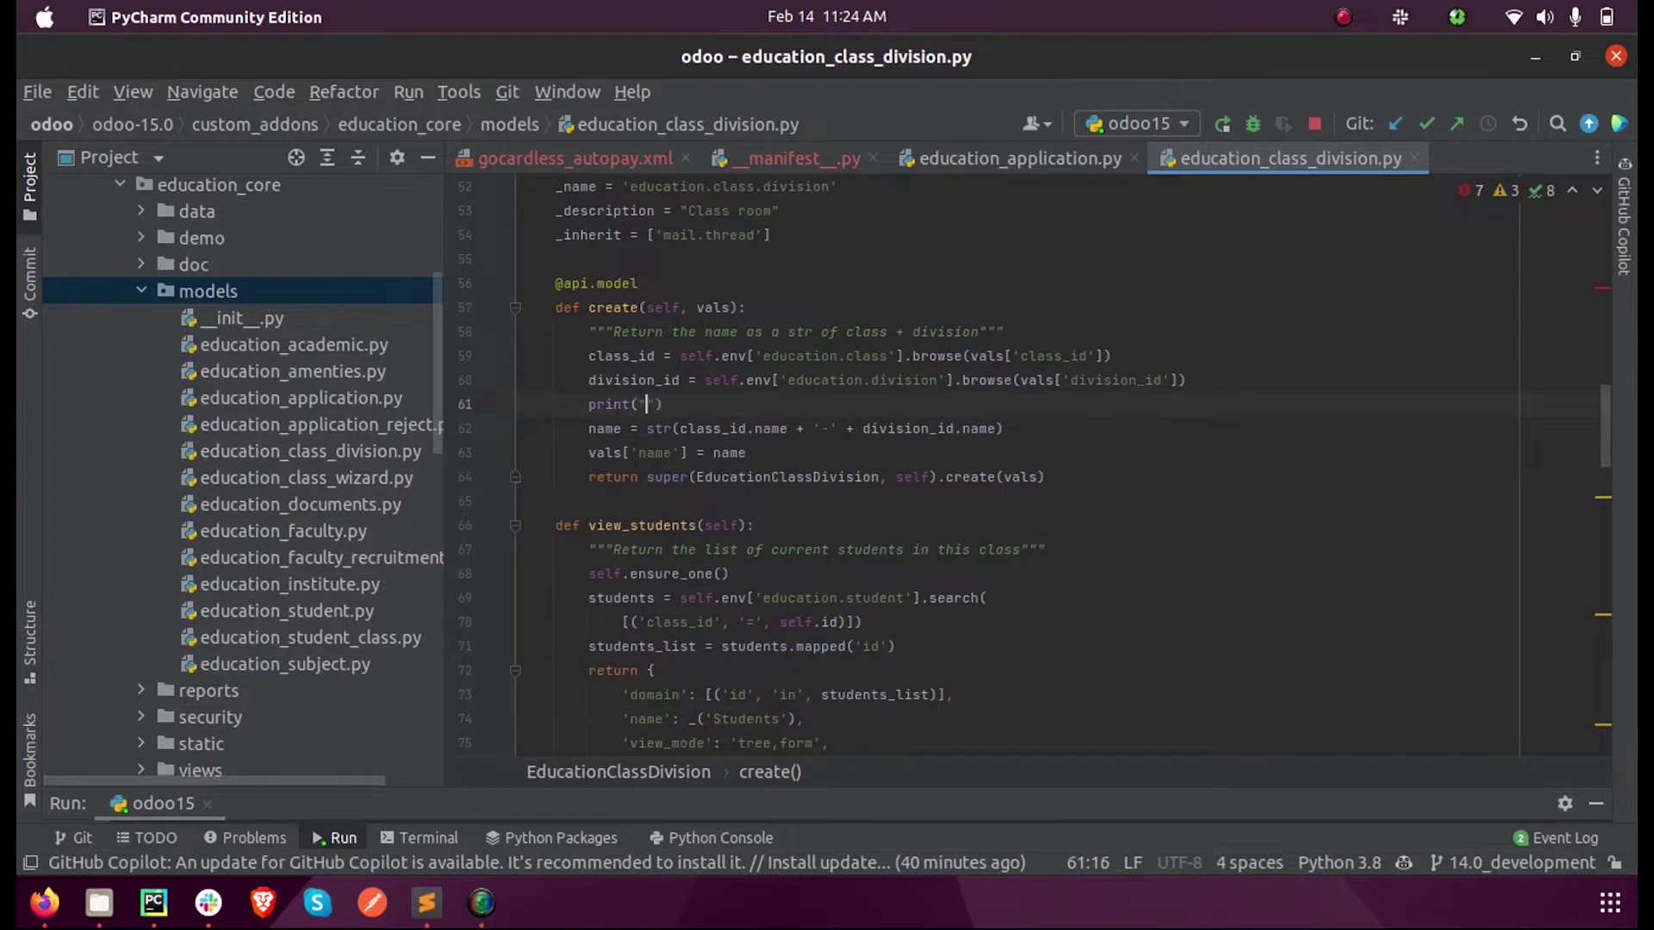
pyautogui.write('ivision')
pyautogui.write('"')
pyautogui.write(',')
pyautogui.write(' div')
pyautogui.press('Tab')
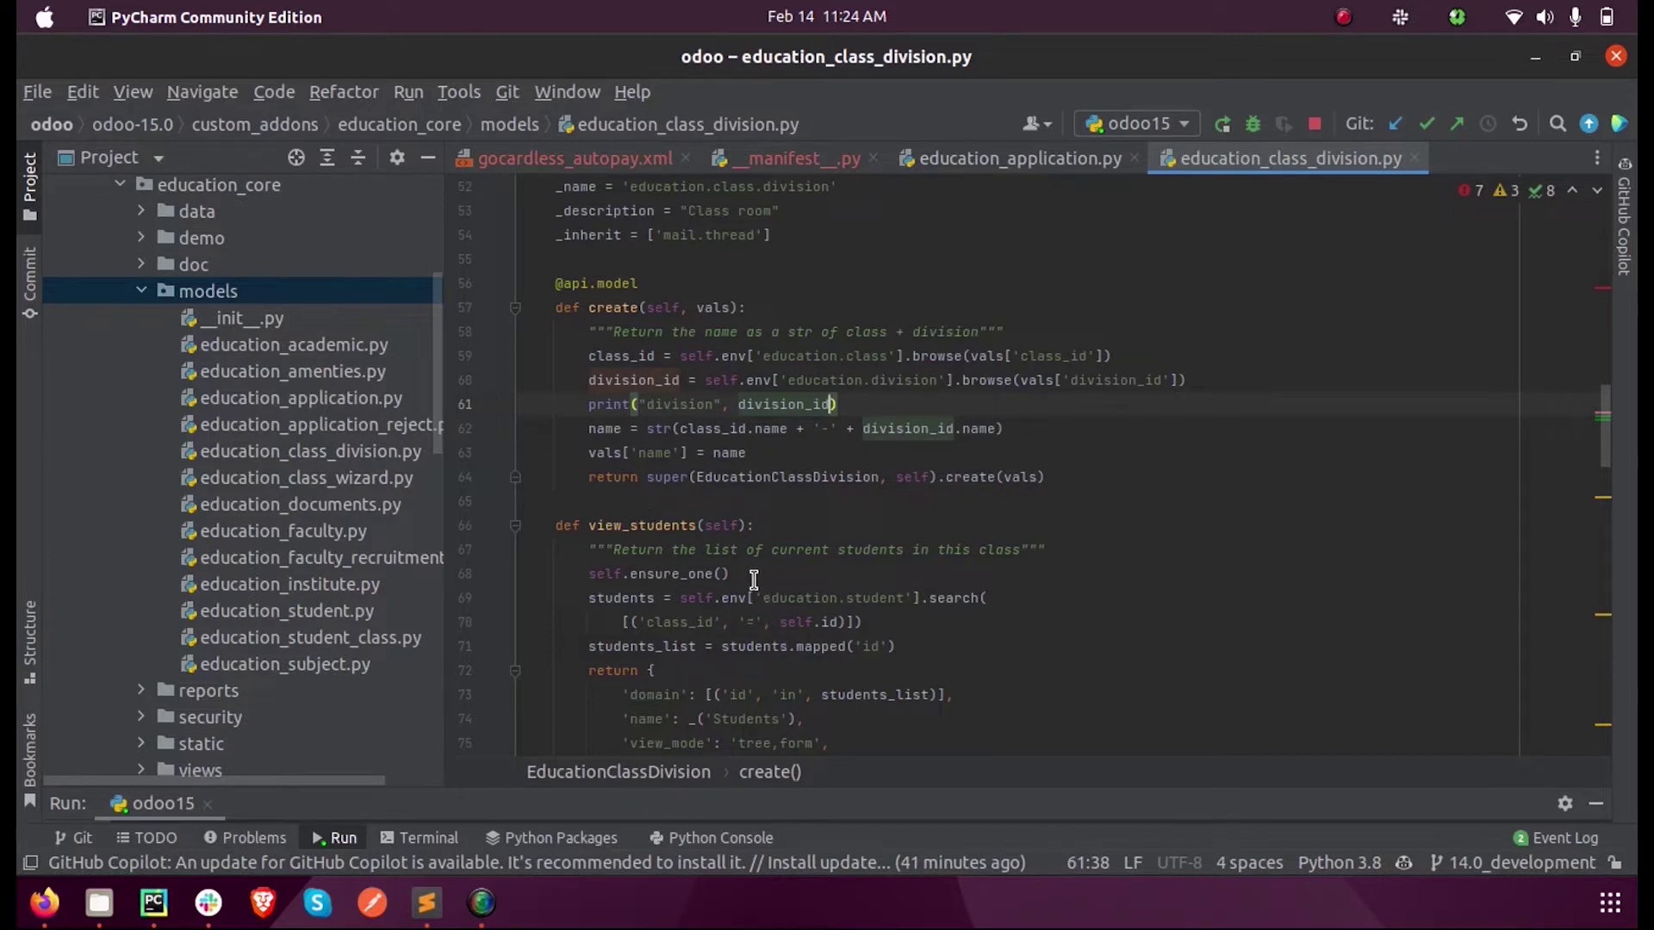
pyautogui.scroll(-3, 811, 593)
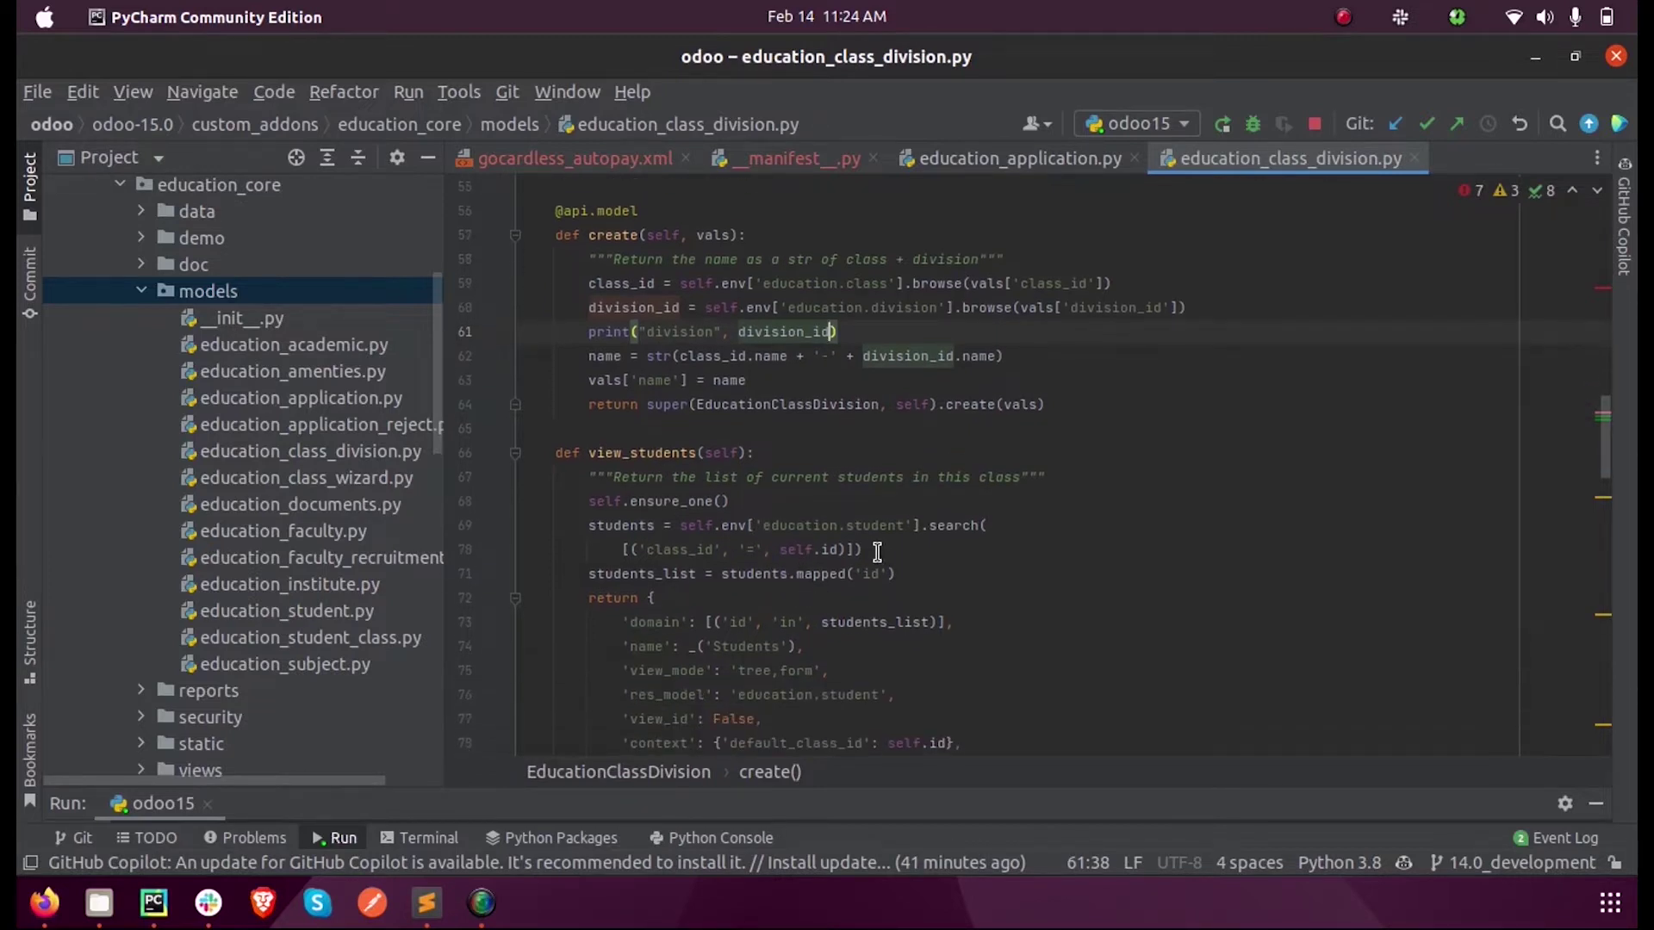
# Step: Add print("students", students) right after the students search in view_students
pyautogui.click(1044, 579)
pyautogui.write('st')
pyautogui.press('Return')
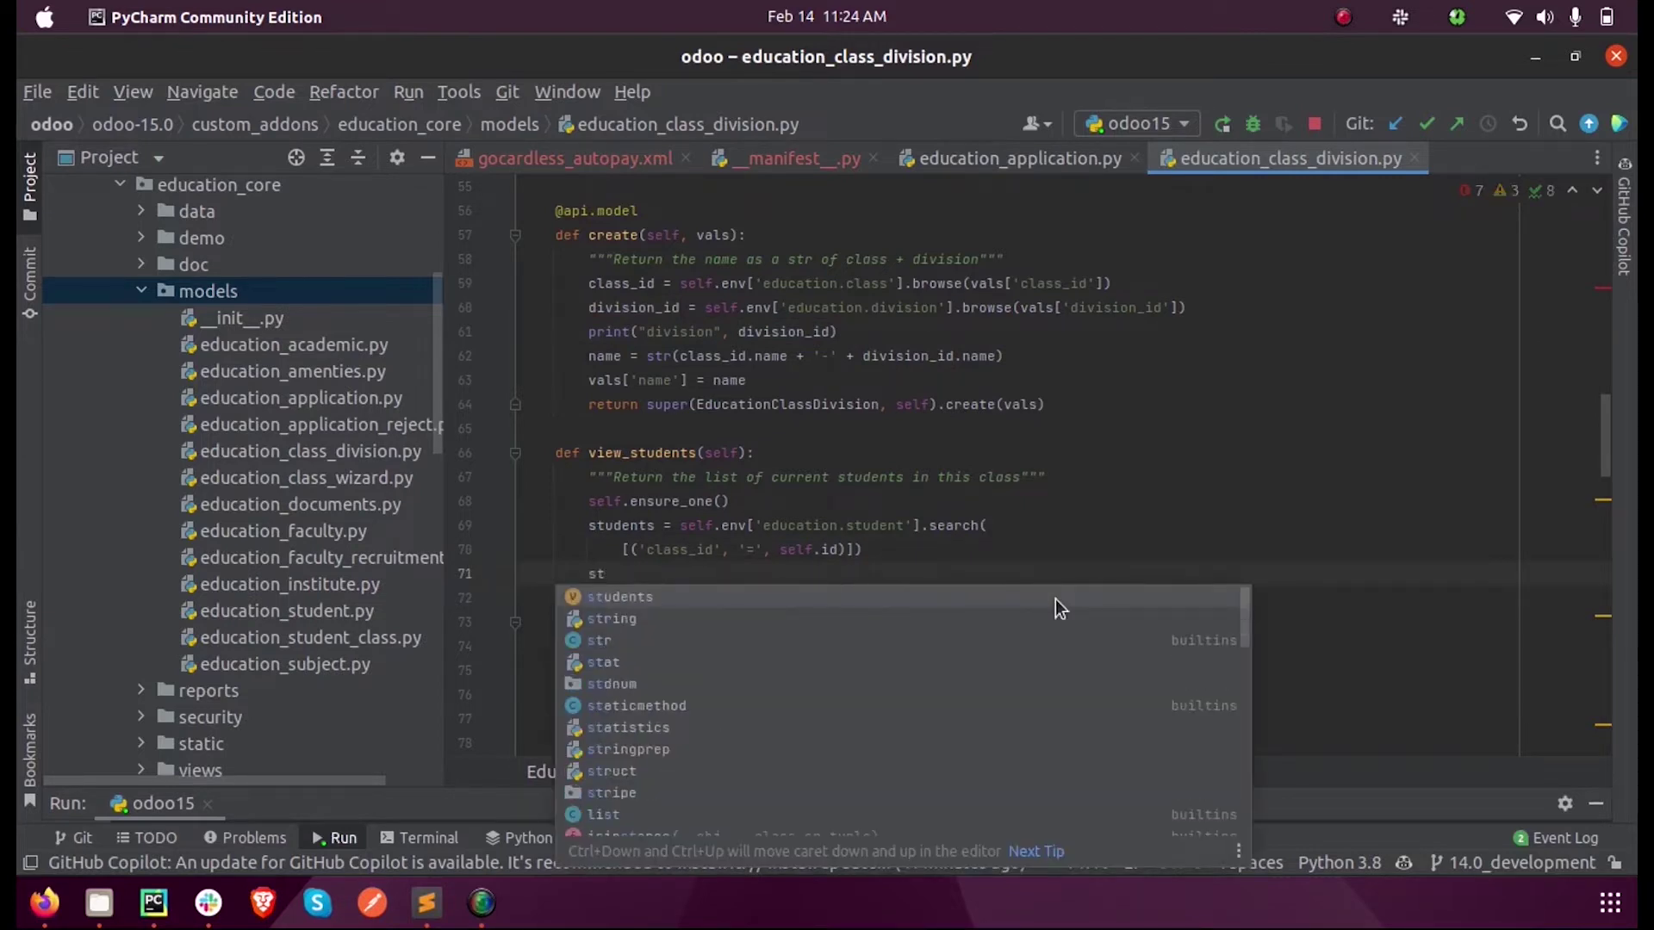
pyautogui.press('BackSpace')
pyautogui.write('pr')
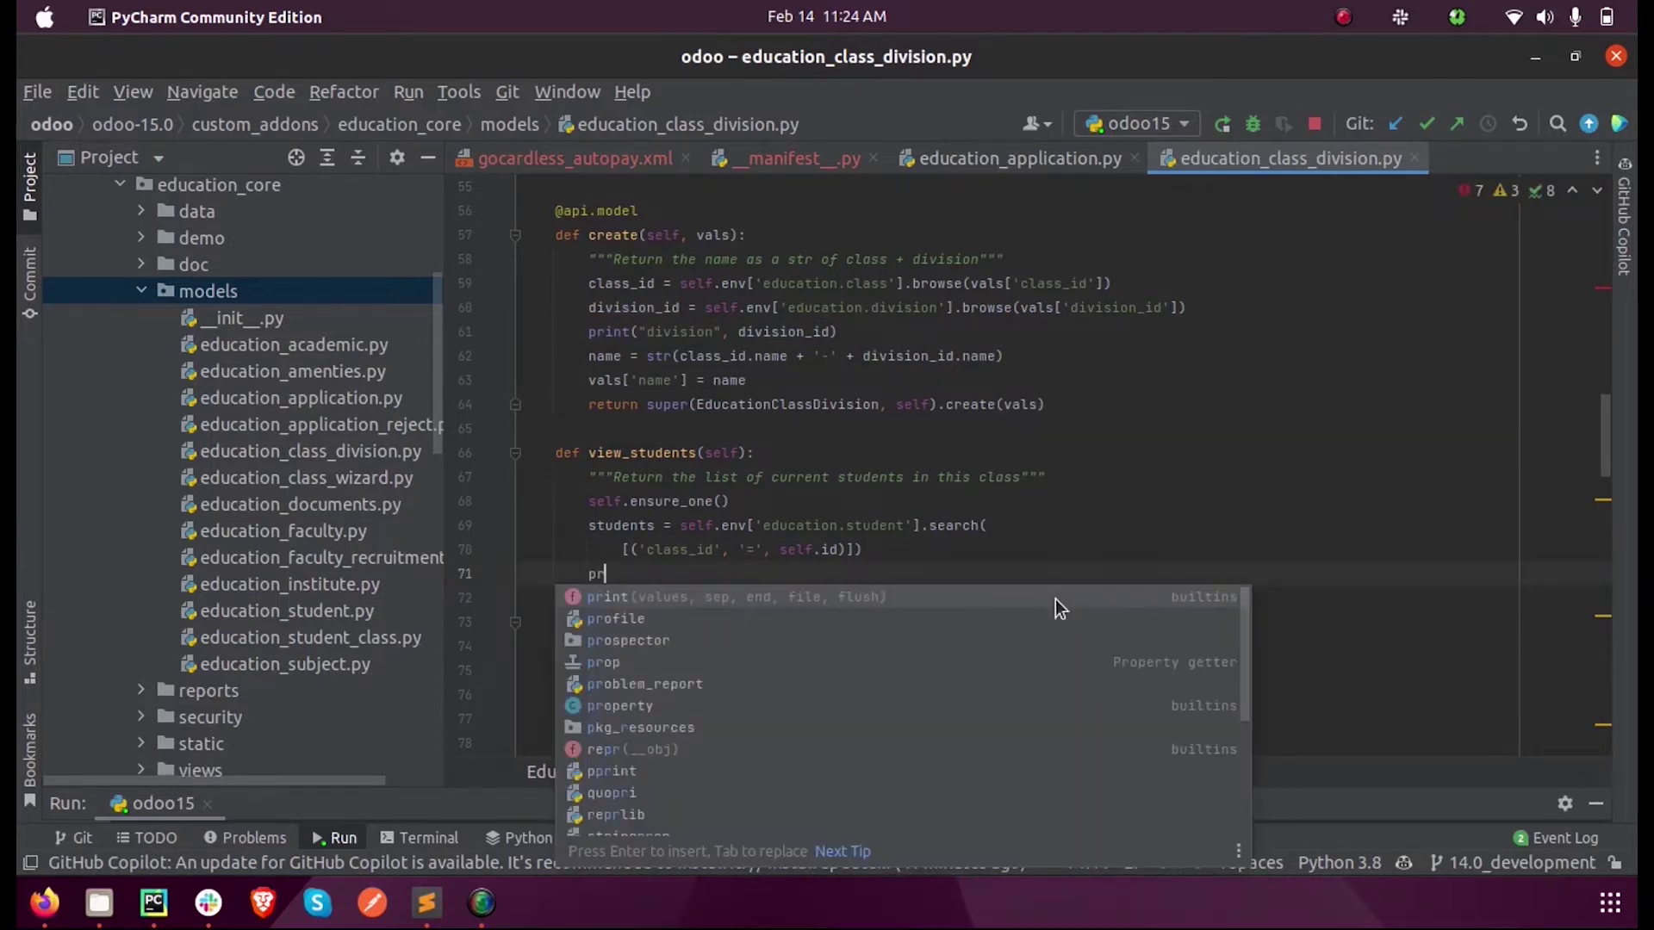
pyautogui.write("int('de")
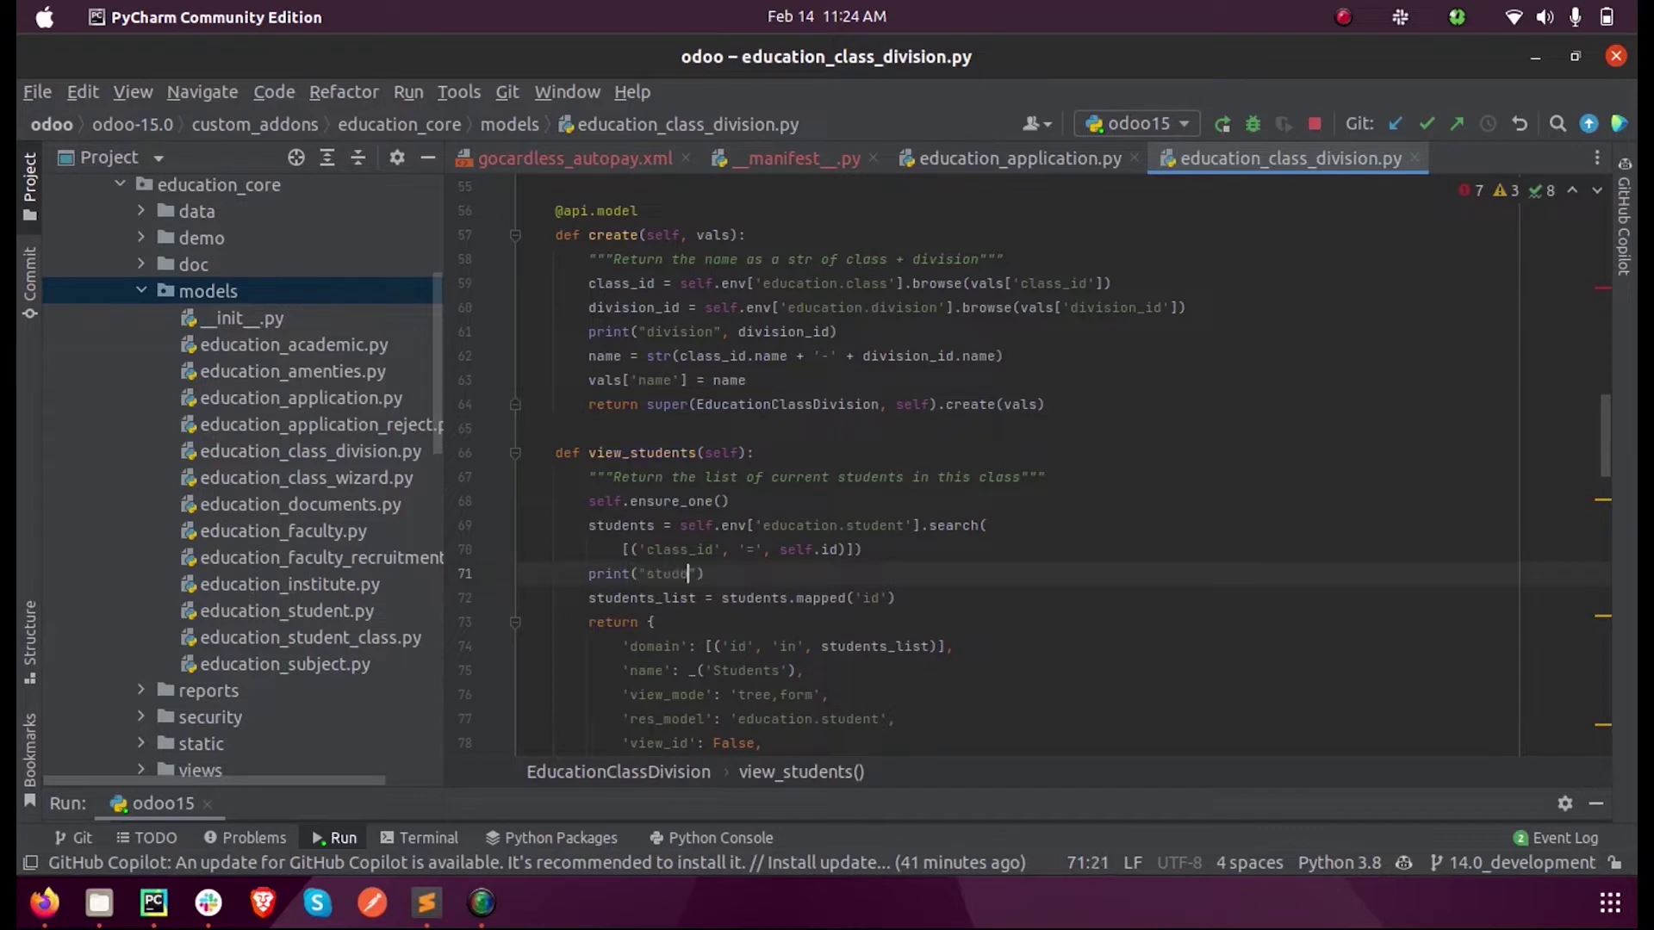
pyautogui.write('nts')
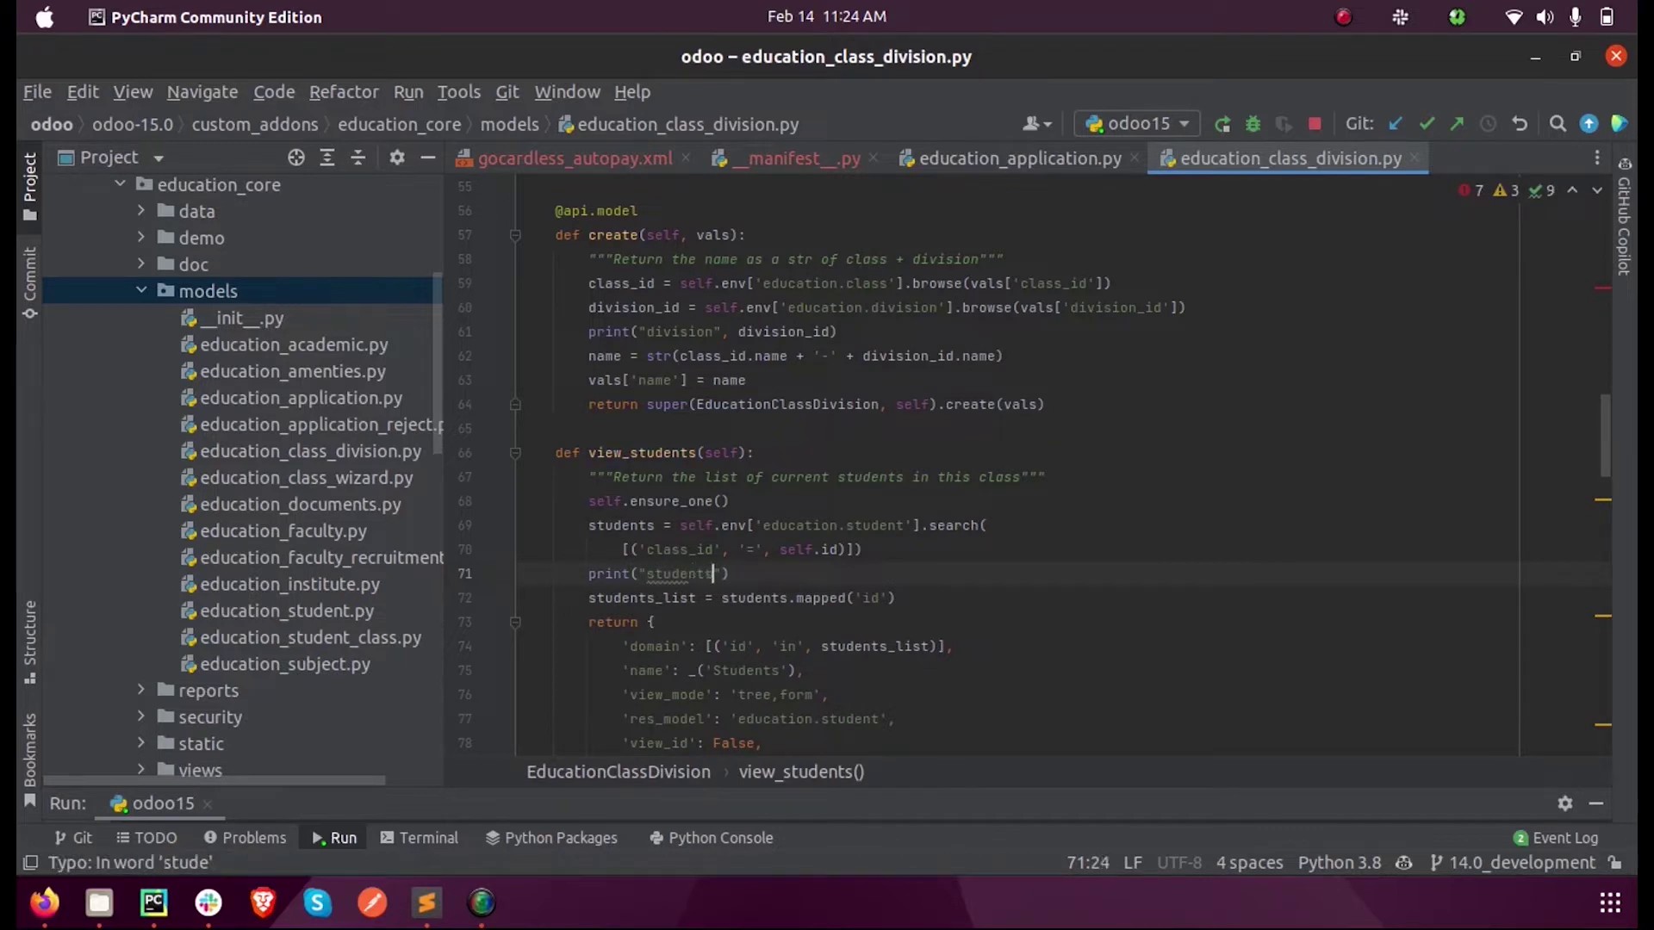
pyautogui.write("'")
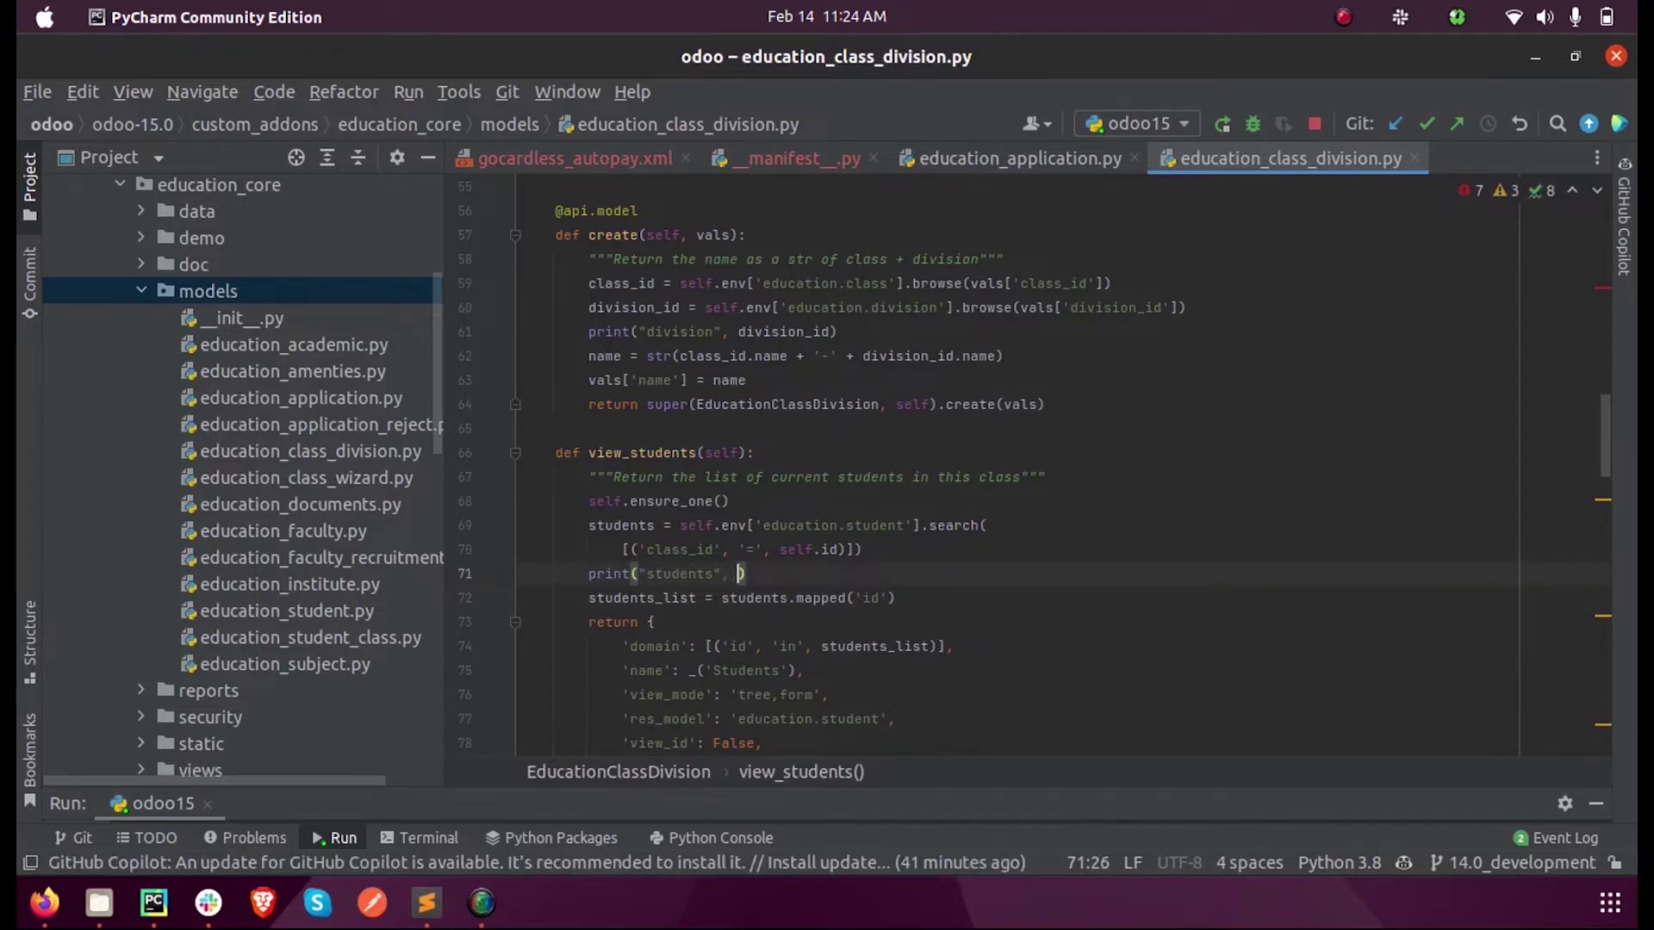
pyautogui.write(', st')
pyautogui.press('Tab')
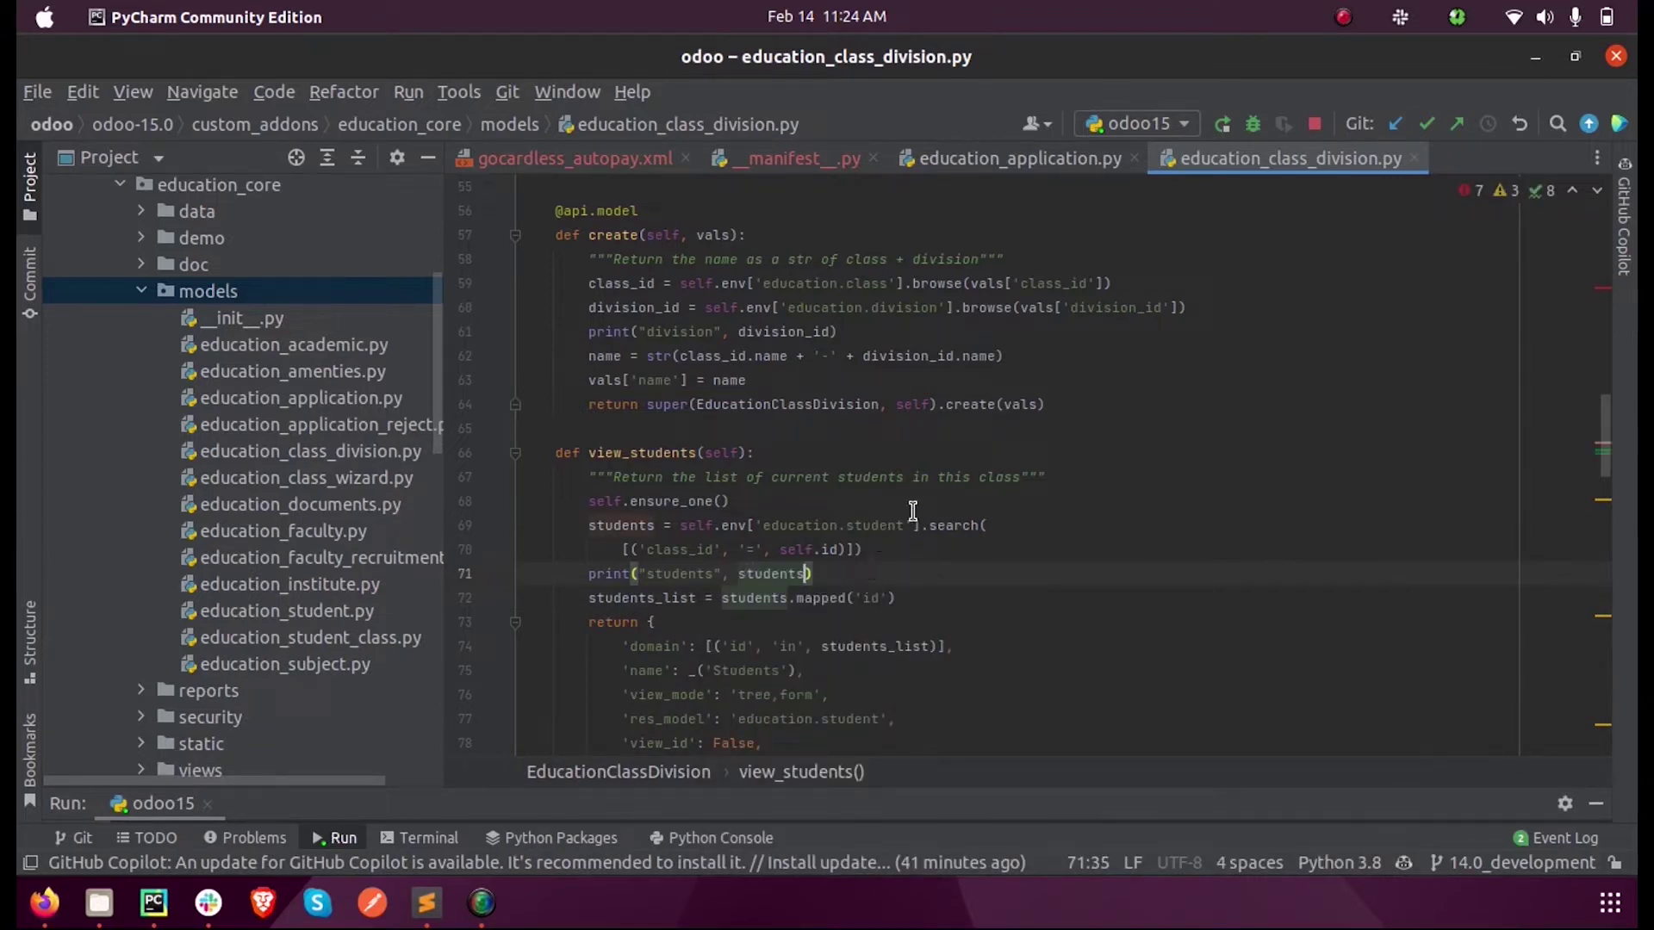
# Step: Run the odoo15 server and inspect create's education.division lookup and division_id print
pyautogui.click(1222, 123)
pyautogui.moveTo(931, 311); pyautogui.dragTo(1045, 310)
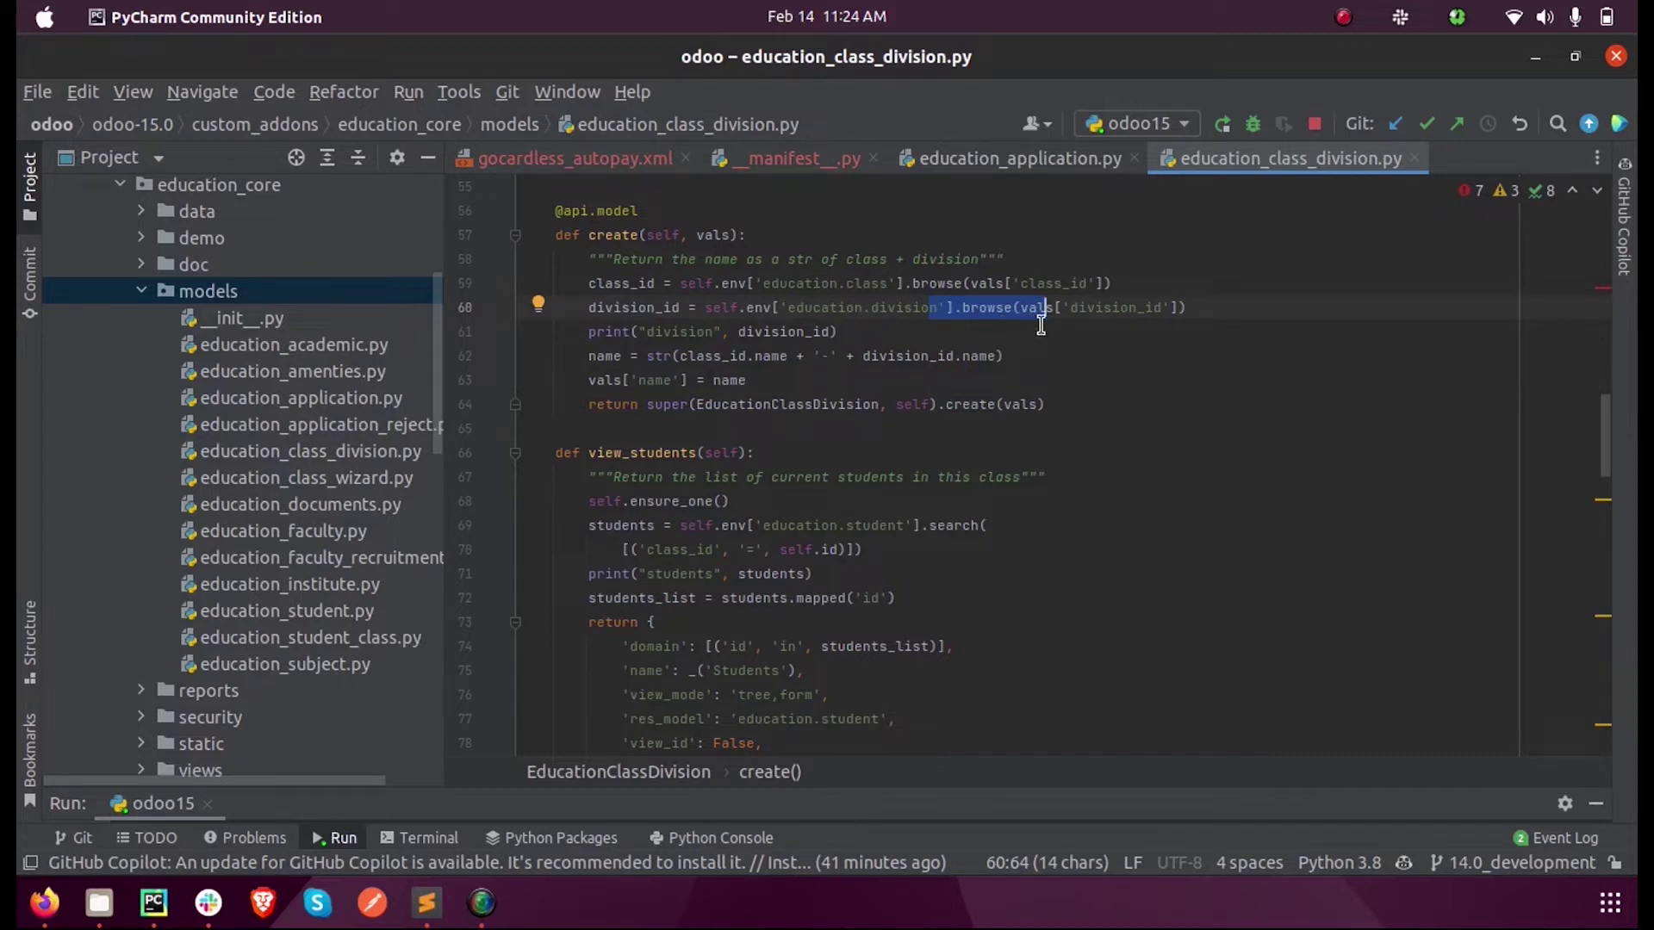
pyautogui.click(1008, 331)
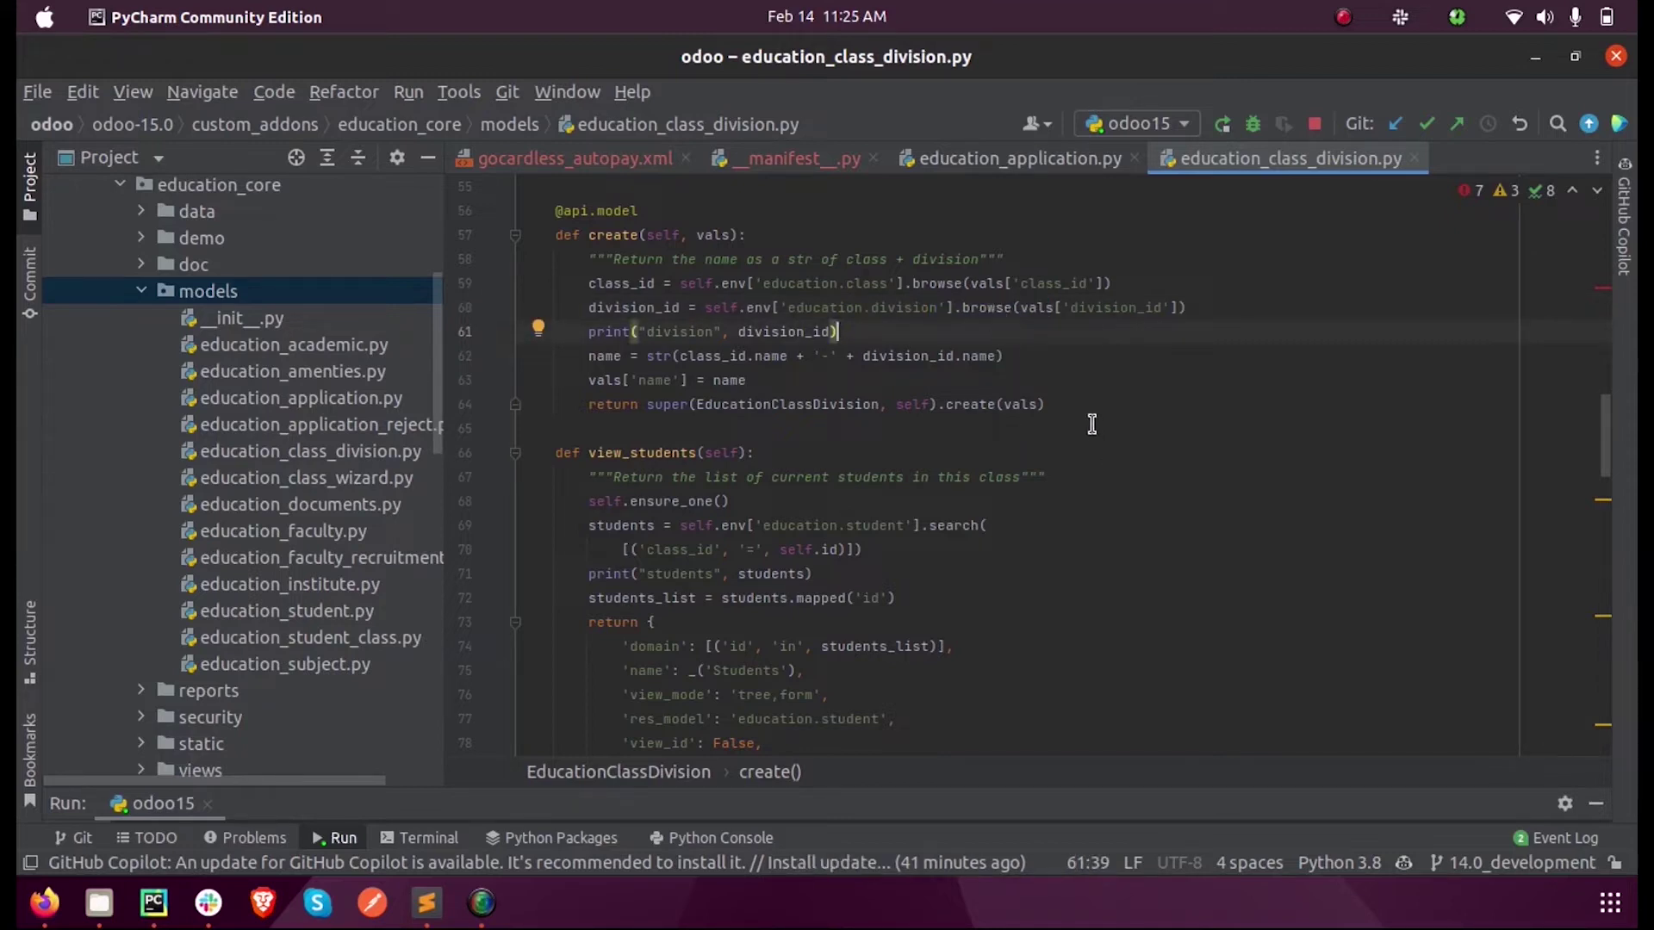
pyautogui.moveTo(790, 306)
pyautogui.mouseDown()
pyautogui.moveTo(840, 333)
pyautogui.moveTo(939, 308)
pyautogui.mouseUp()
pyautogui.click(804, 292)
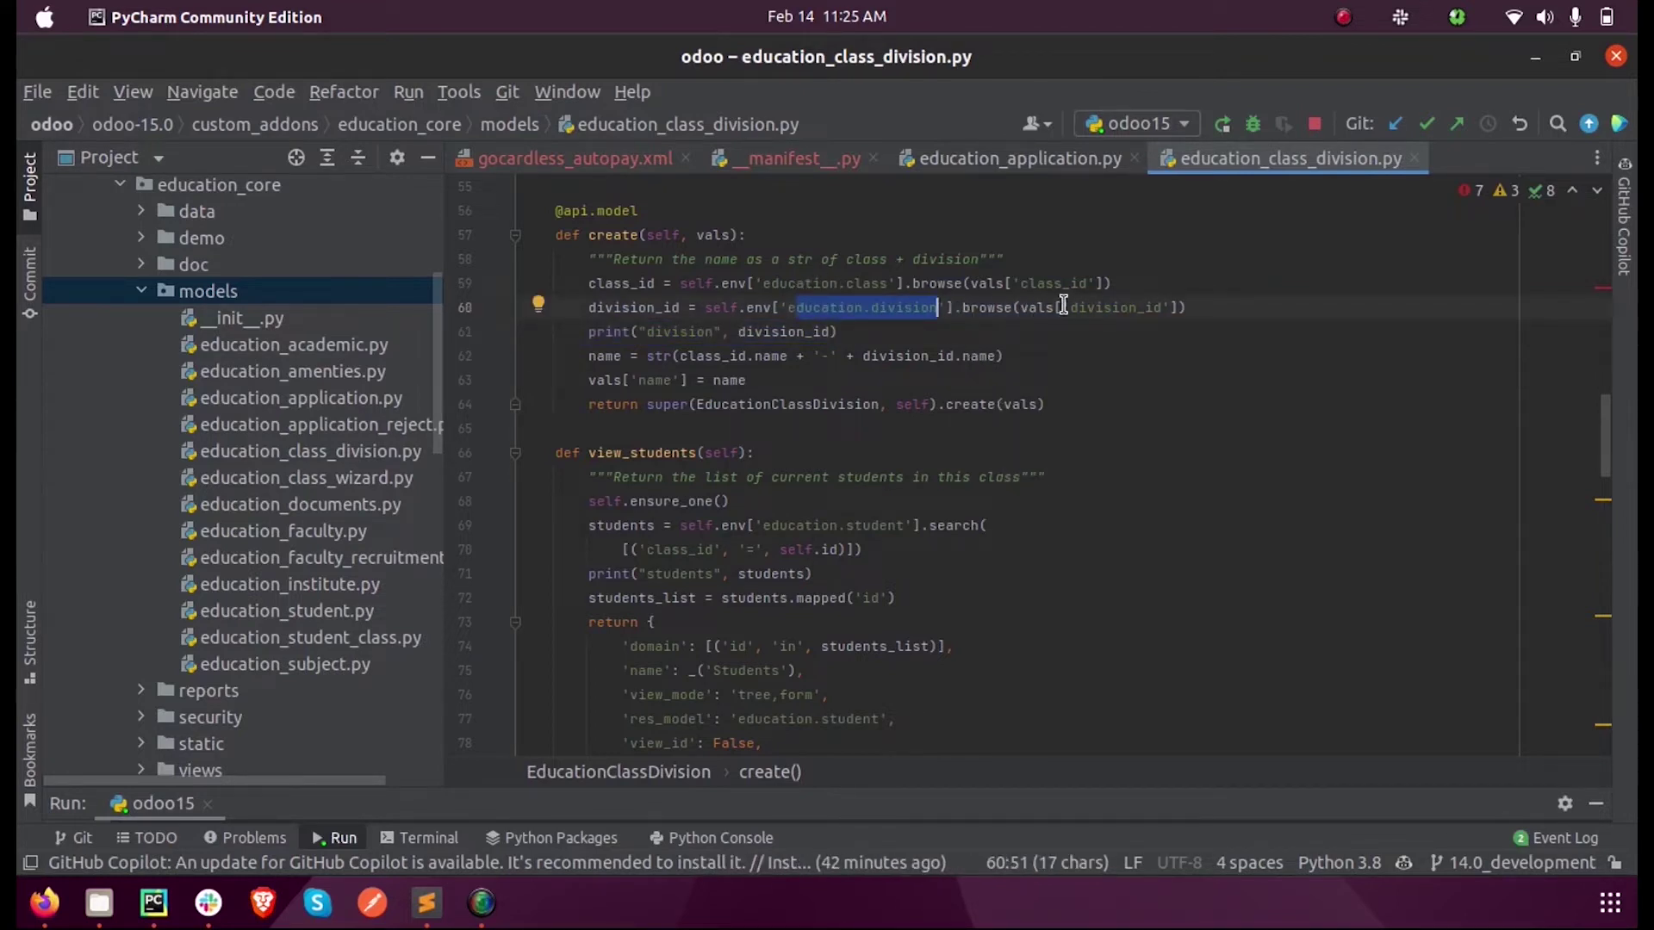
pyautogui.moveTo(1069, 308); pyautogui.dragTo(1166, 308)
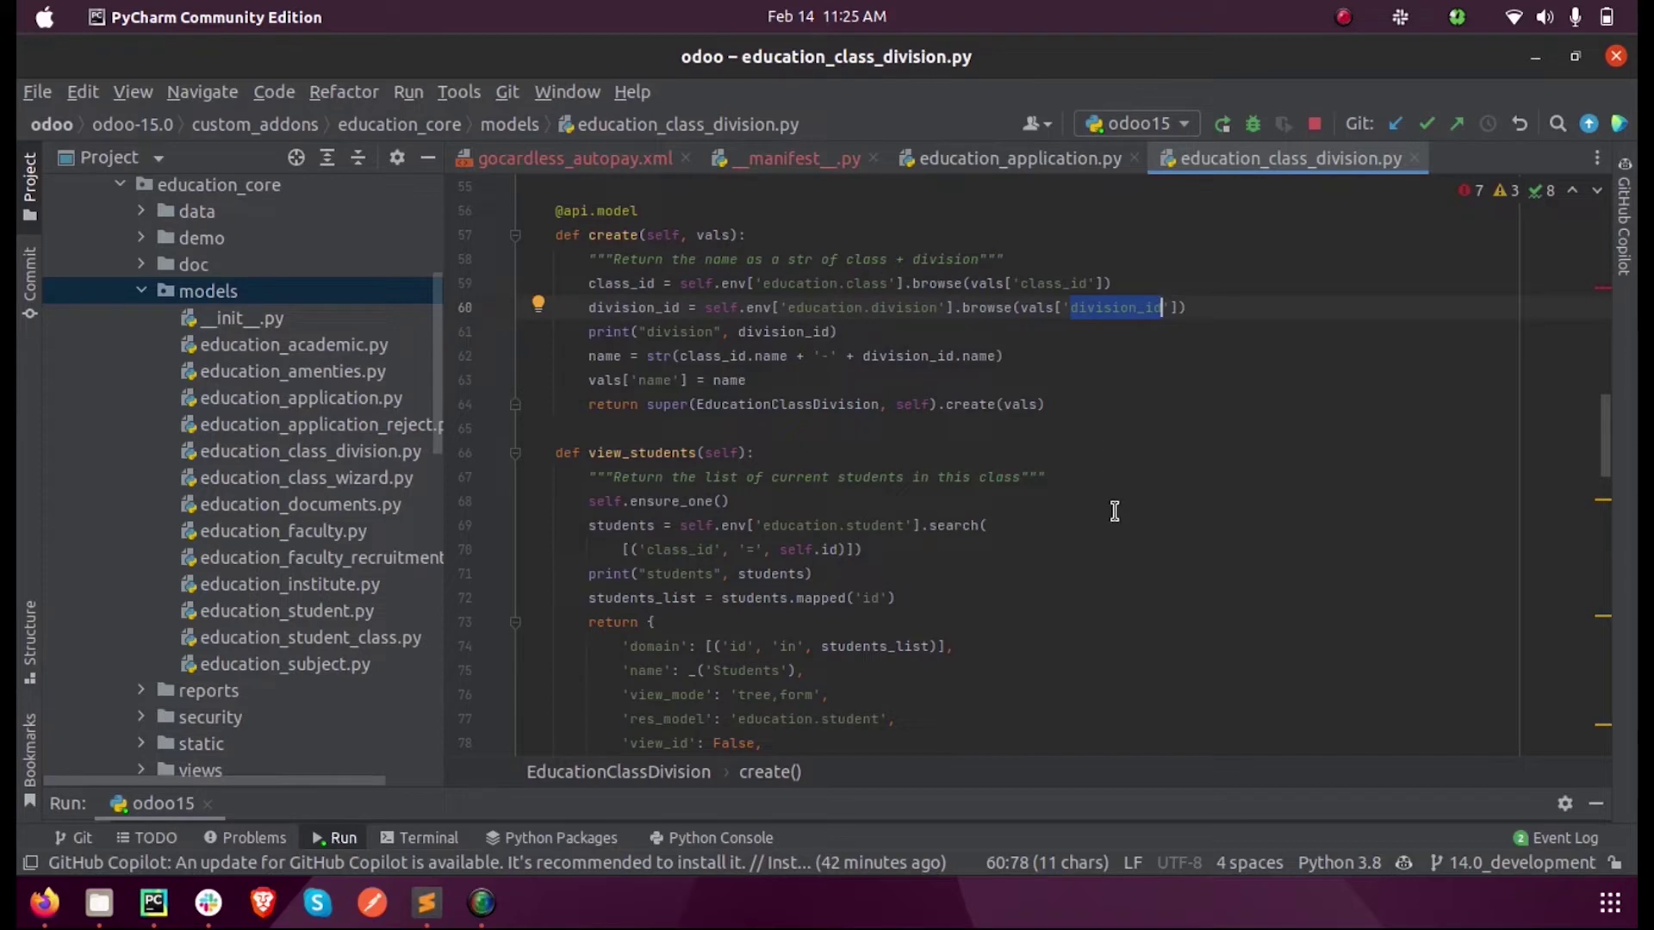
pyautogui.scroll(-3, 905, 491)
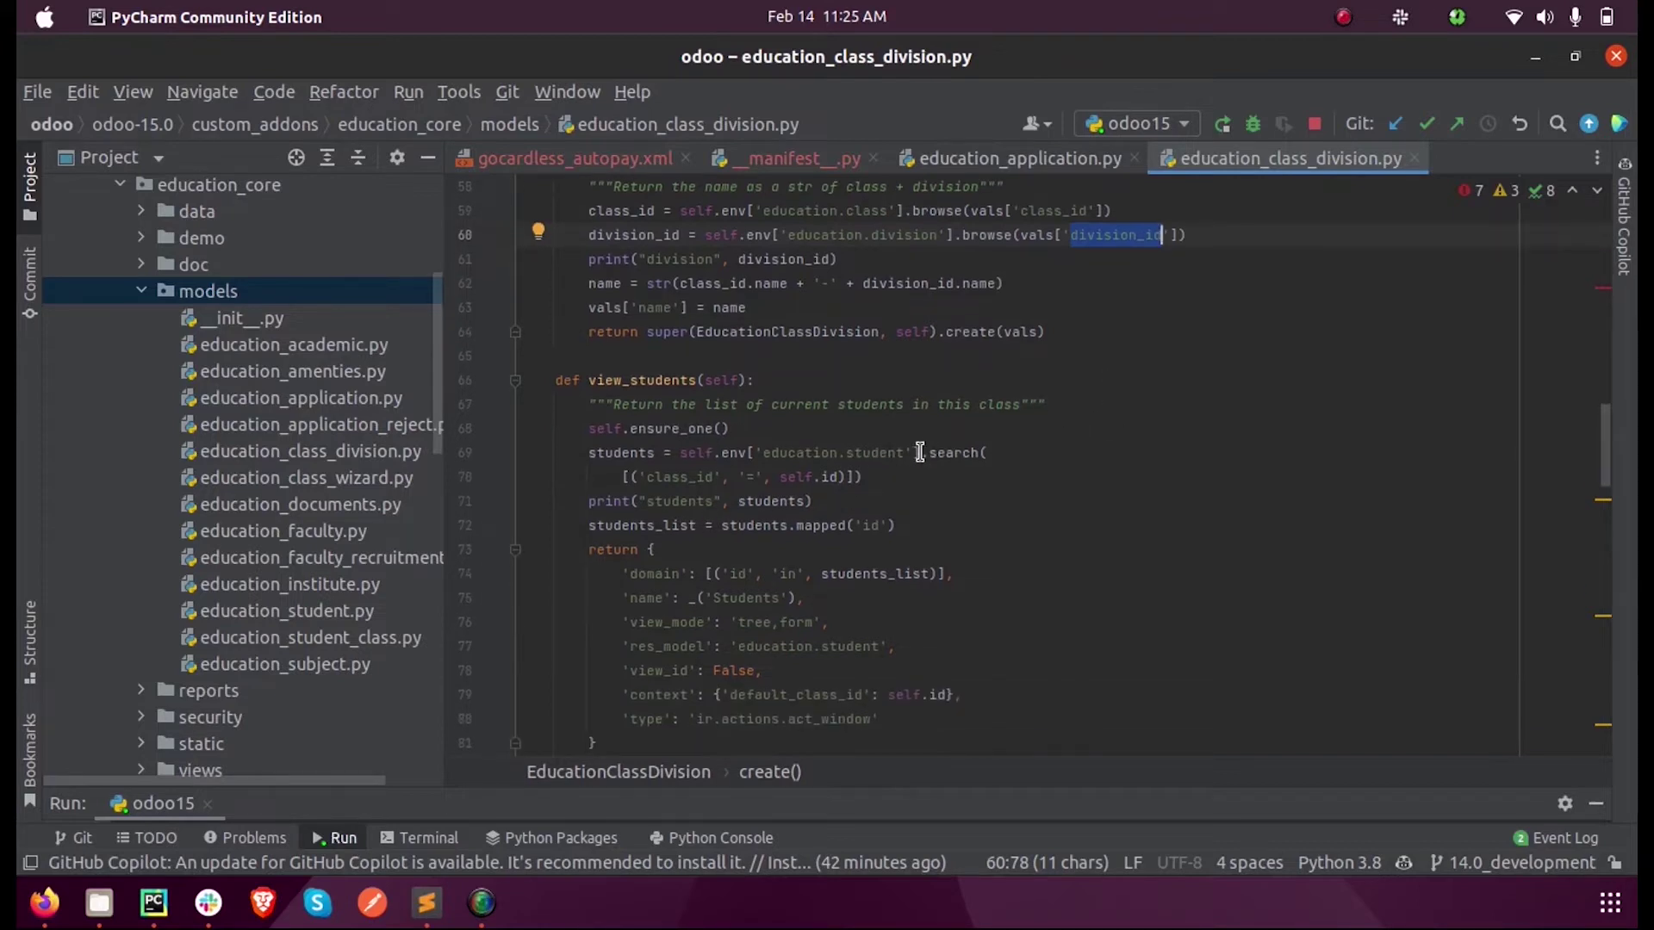
# Step: Inspect view_students' class_id domain, education.student model name and students variable usages
pyautogui.moveTo(621, 476); pyautogui.dragTo(858, 476)
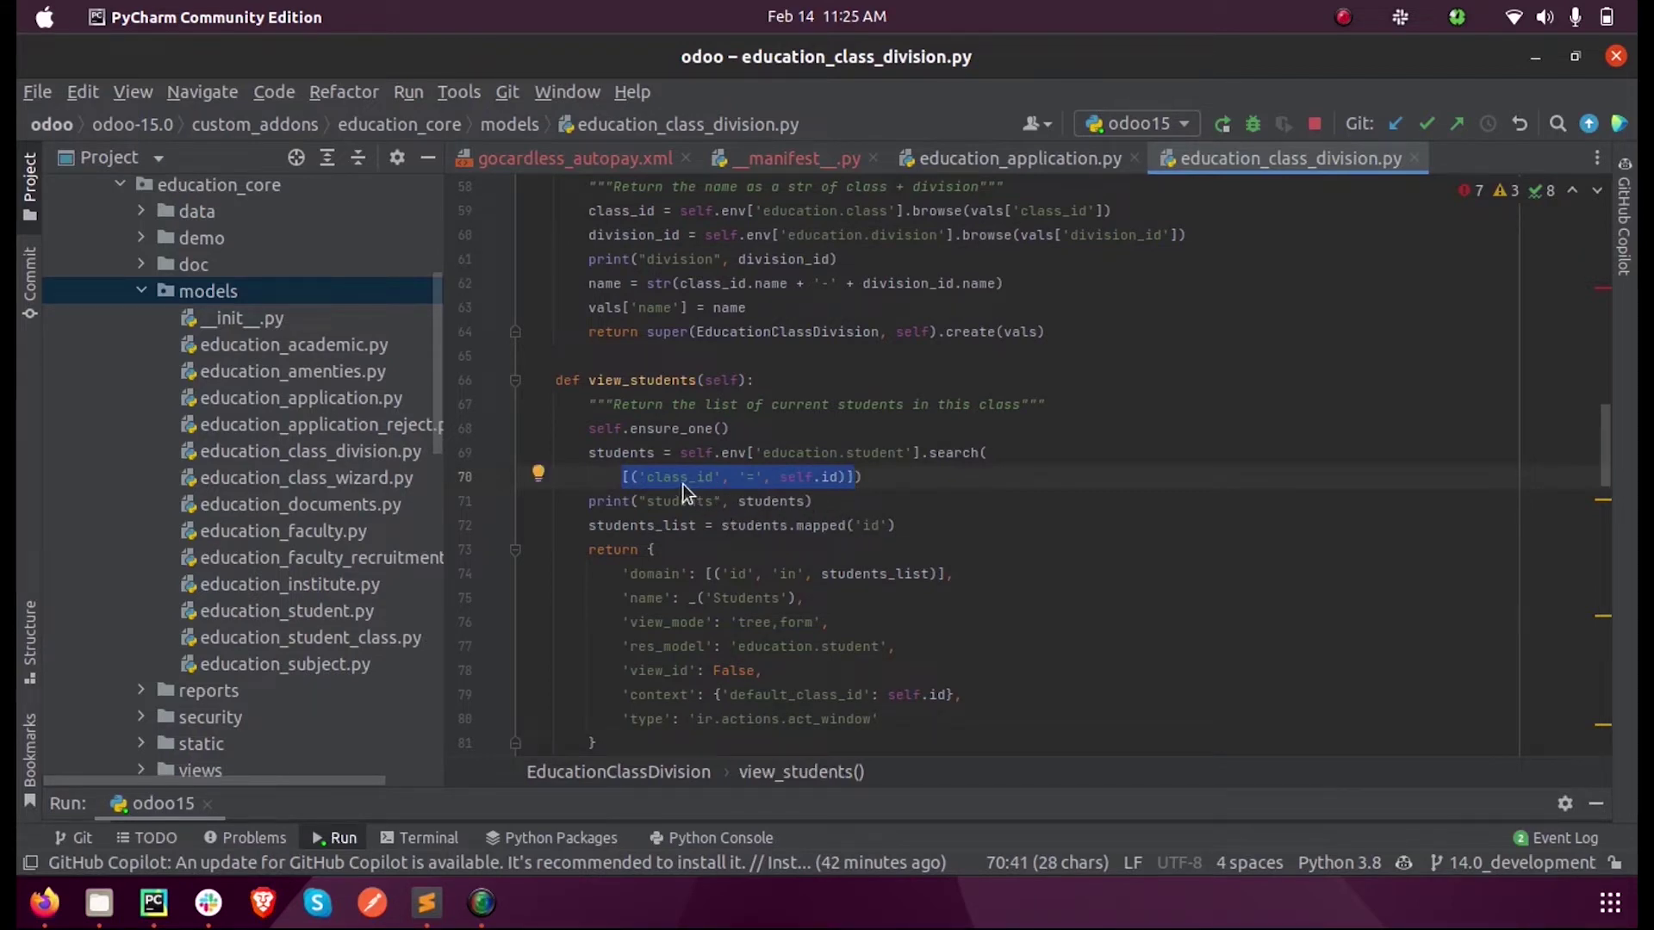
pyautogui.moveTo(758, 452); pyautogui.dragTo(905, 452)
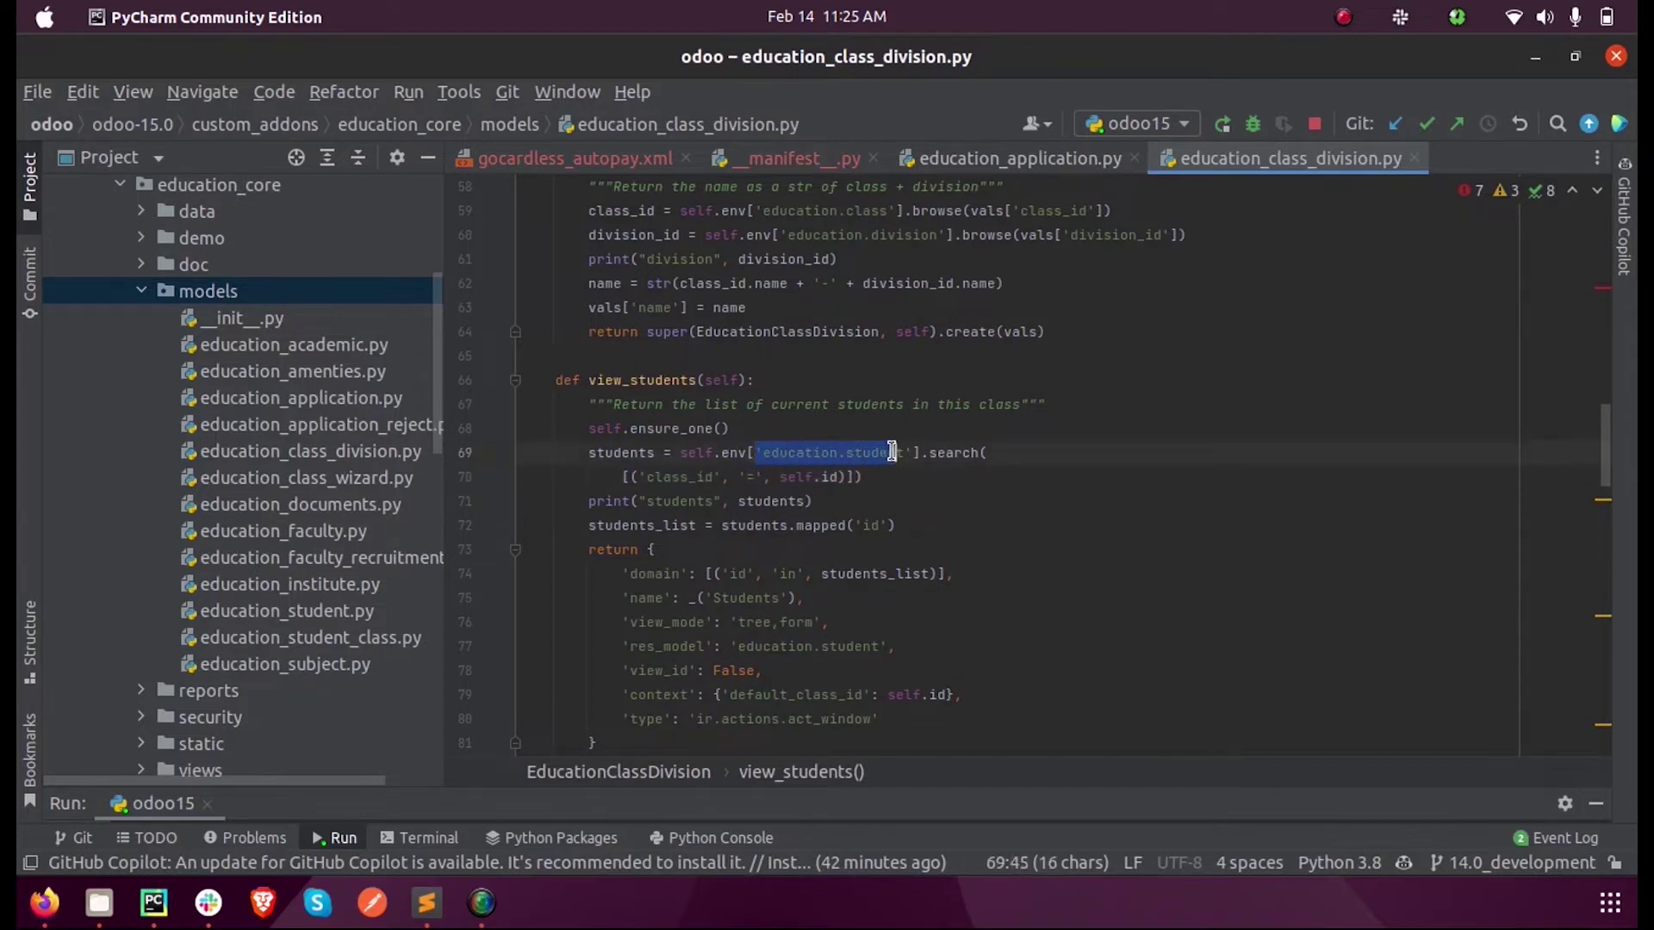
pyautogui.doubleClick(611, 455)
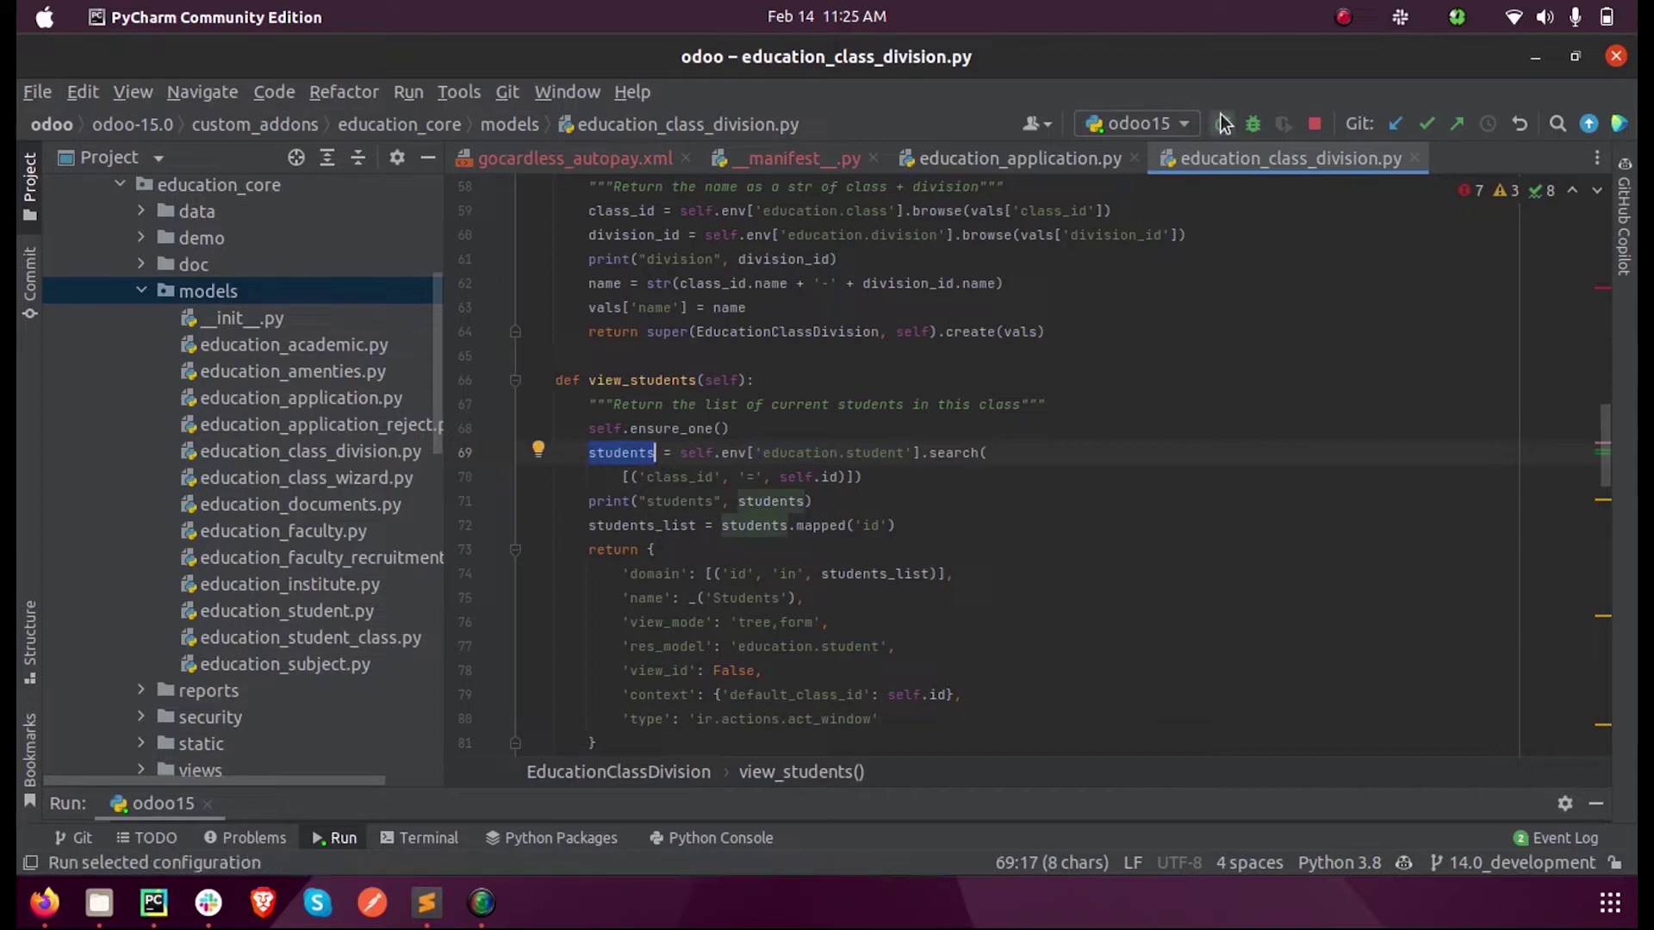
# Step: Enlarge the run log, then edit the existing 10-A division and cancel unchanged
pyautogui.moveTo(486, 802); pyautogui.dragTo(486, 723)
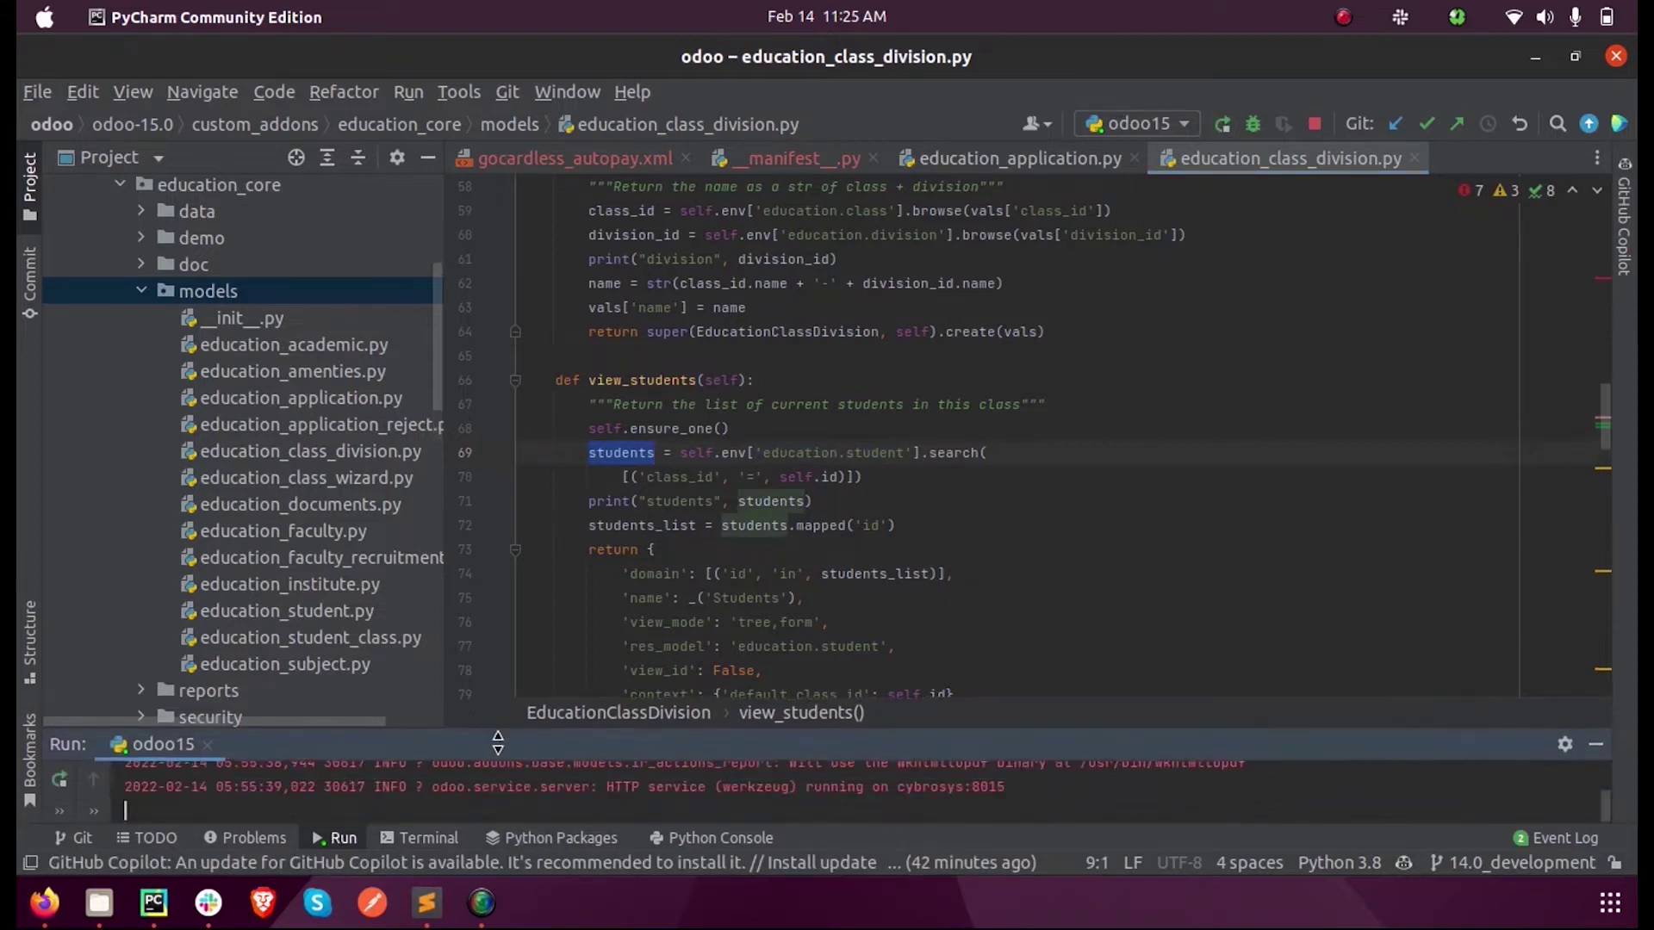
pyautogui.click(46, 904)
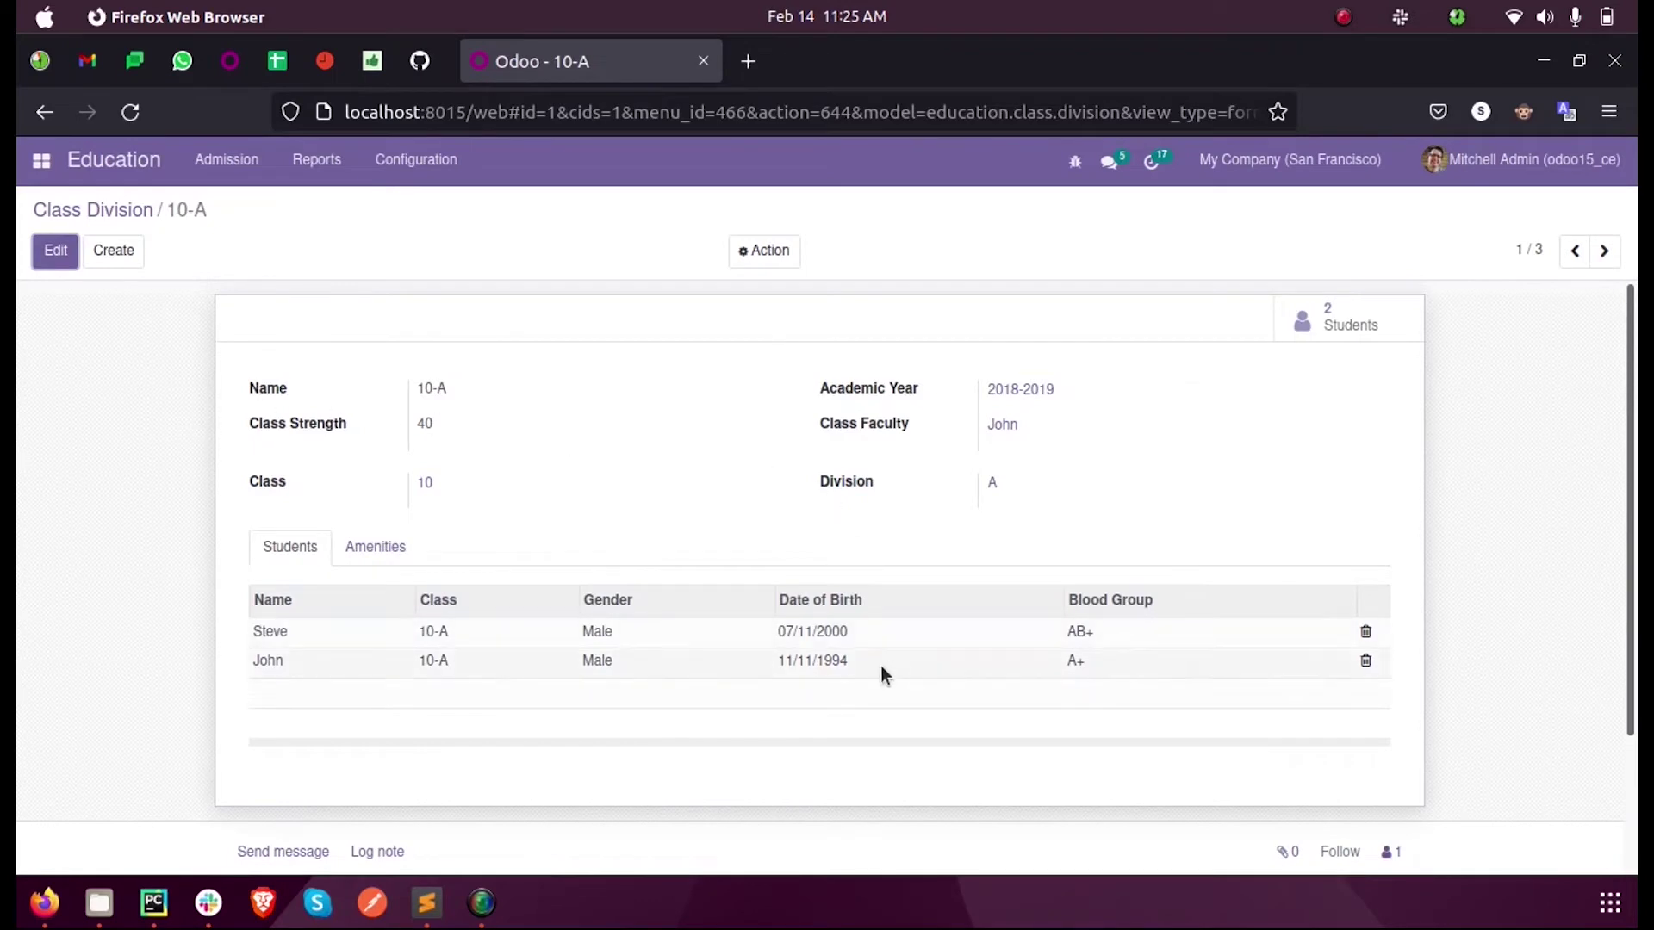
pyautogui.click(56, 249)
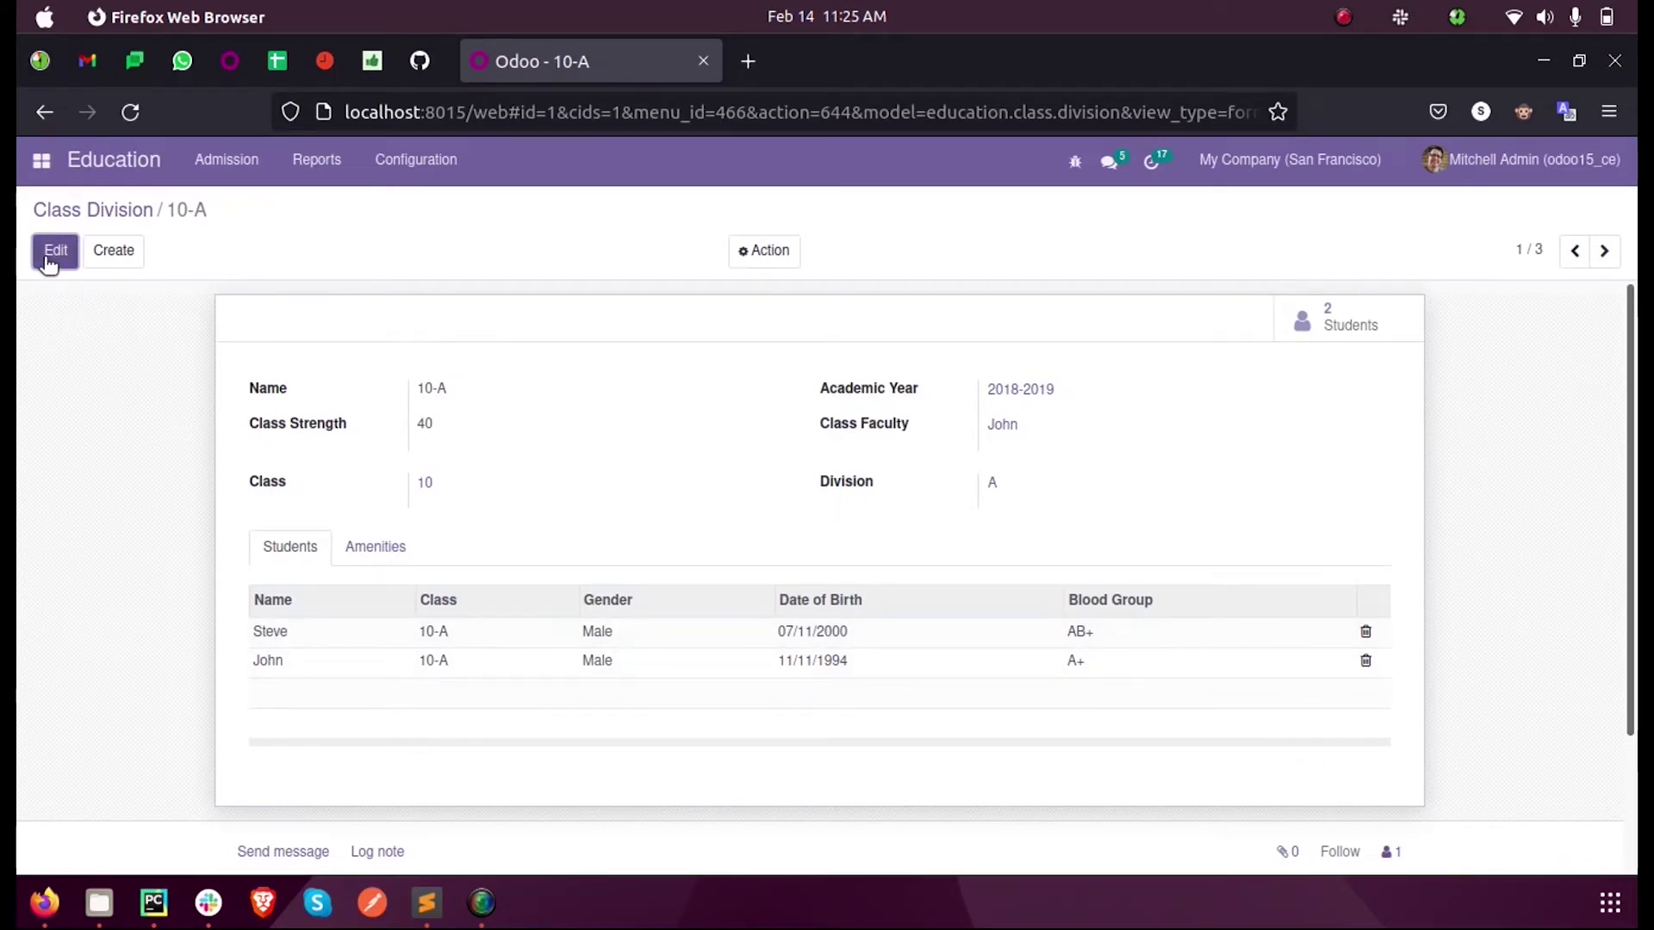
pyautogui.click(1033, 486)
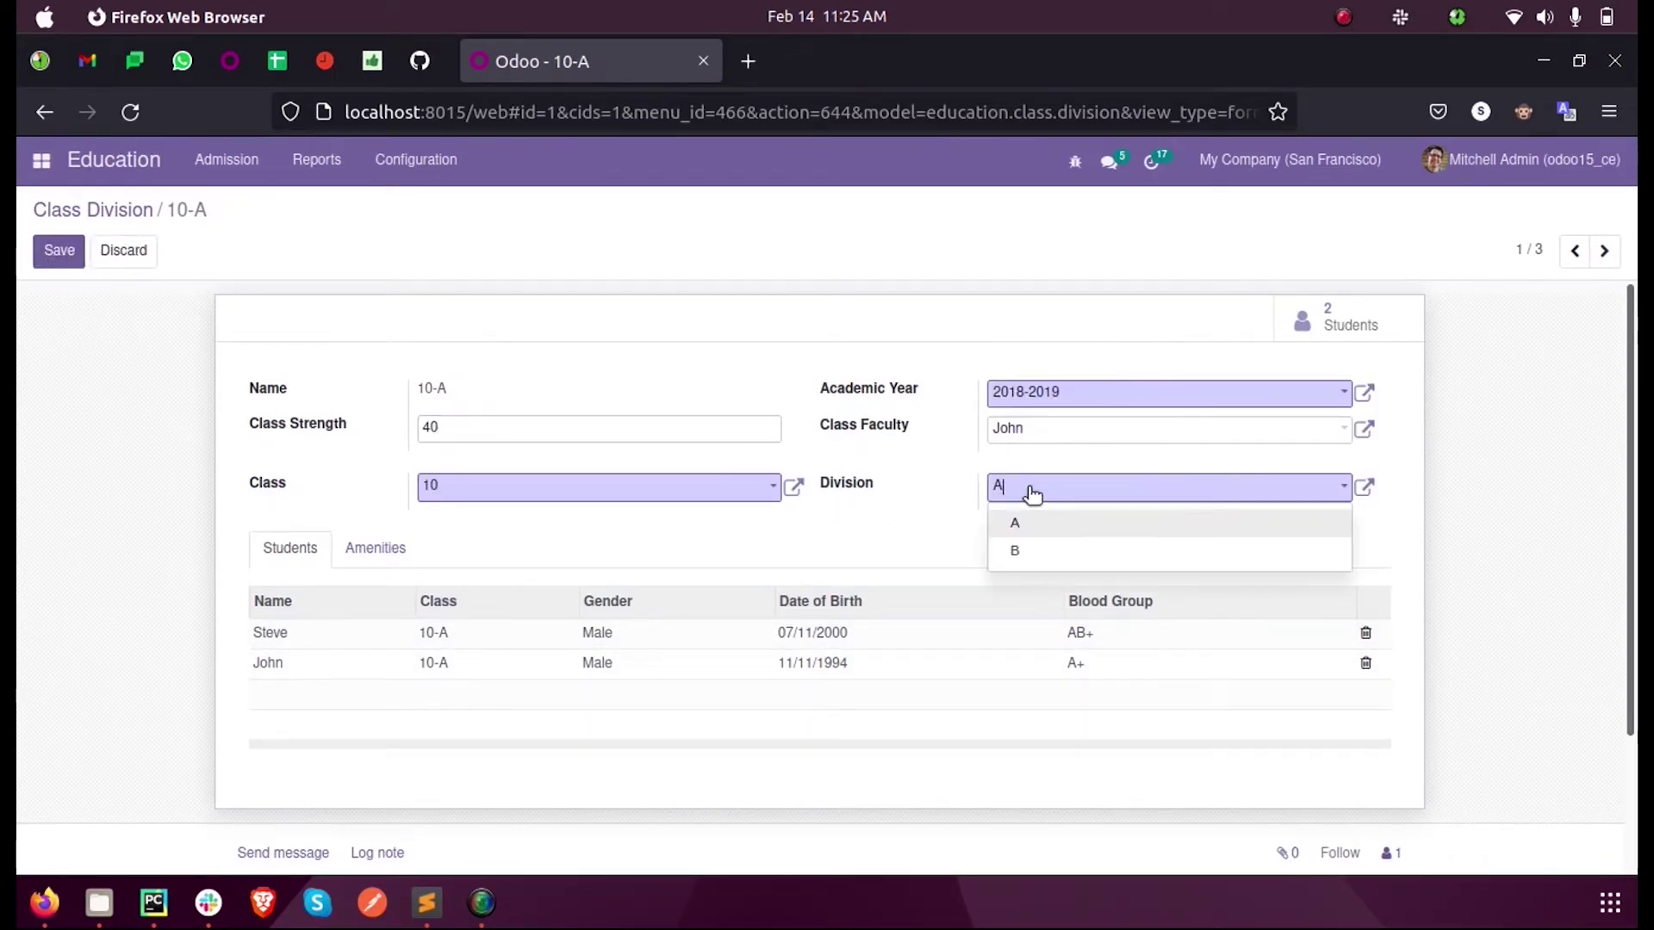
pyautogui.click(934, 539)
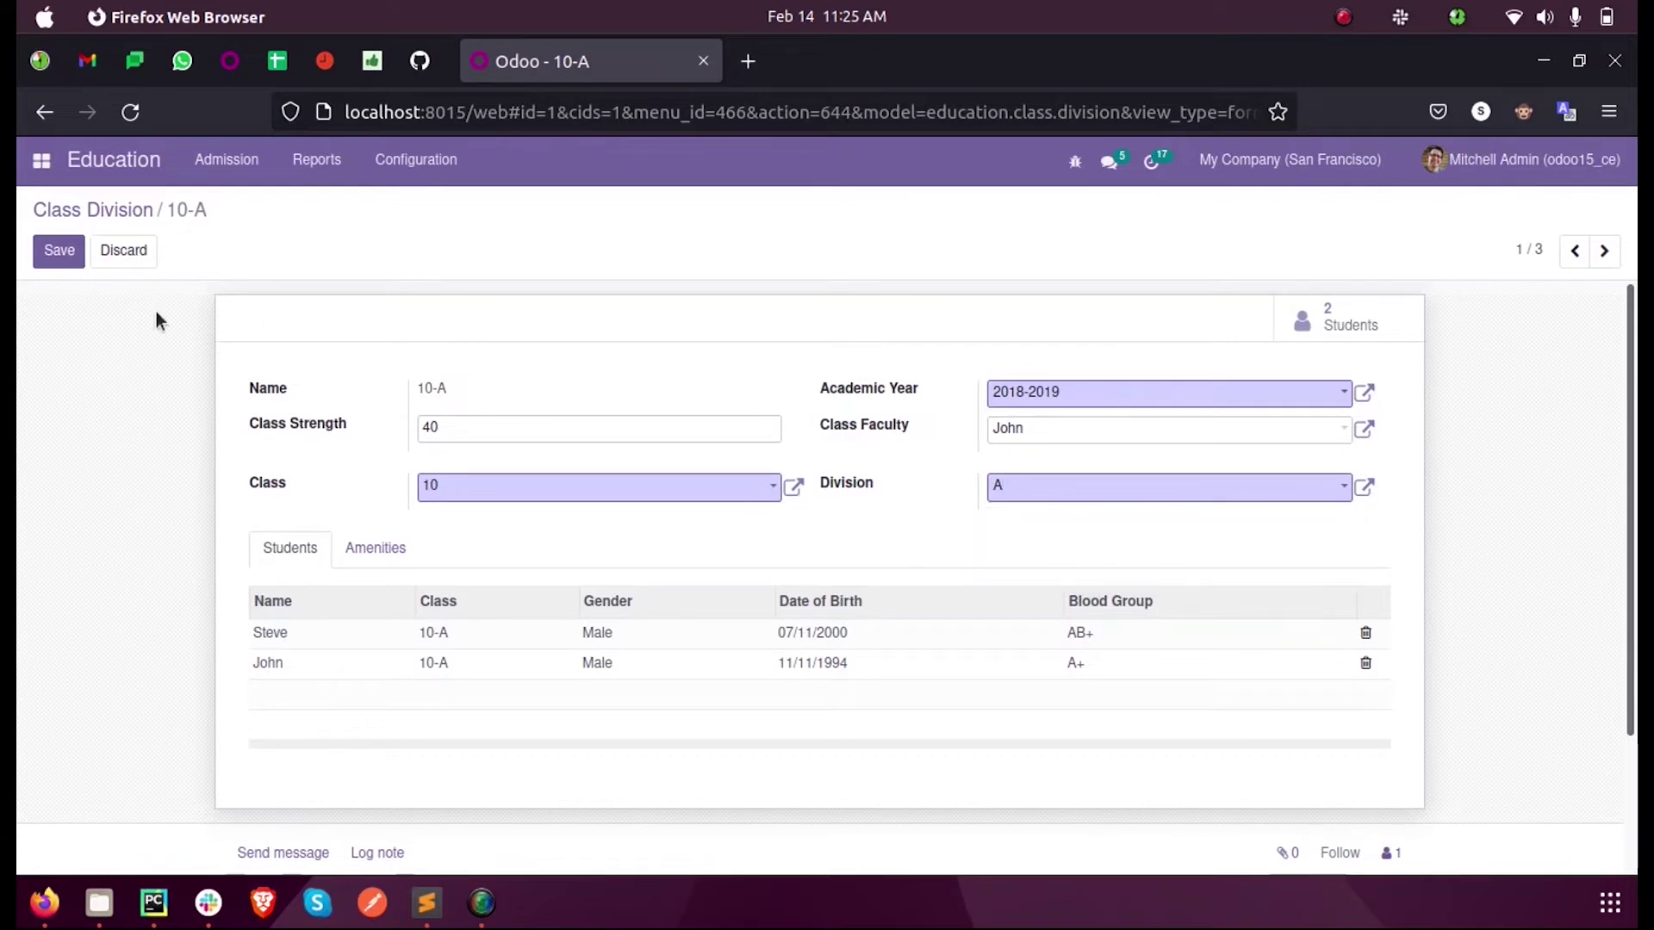
pyautogui.click(123, 249)
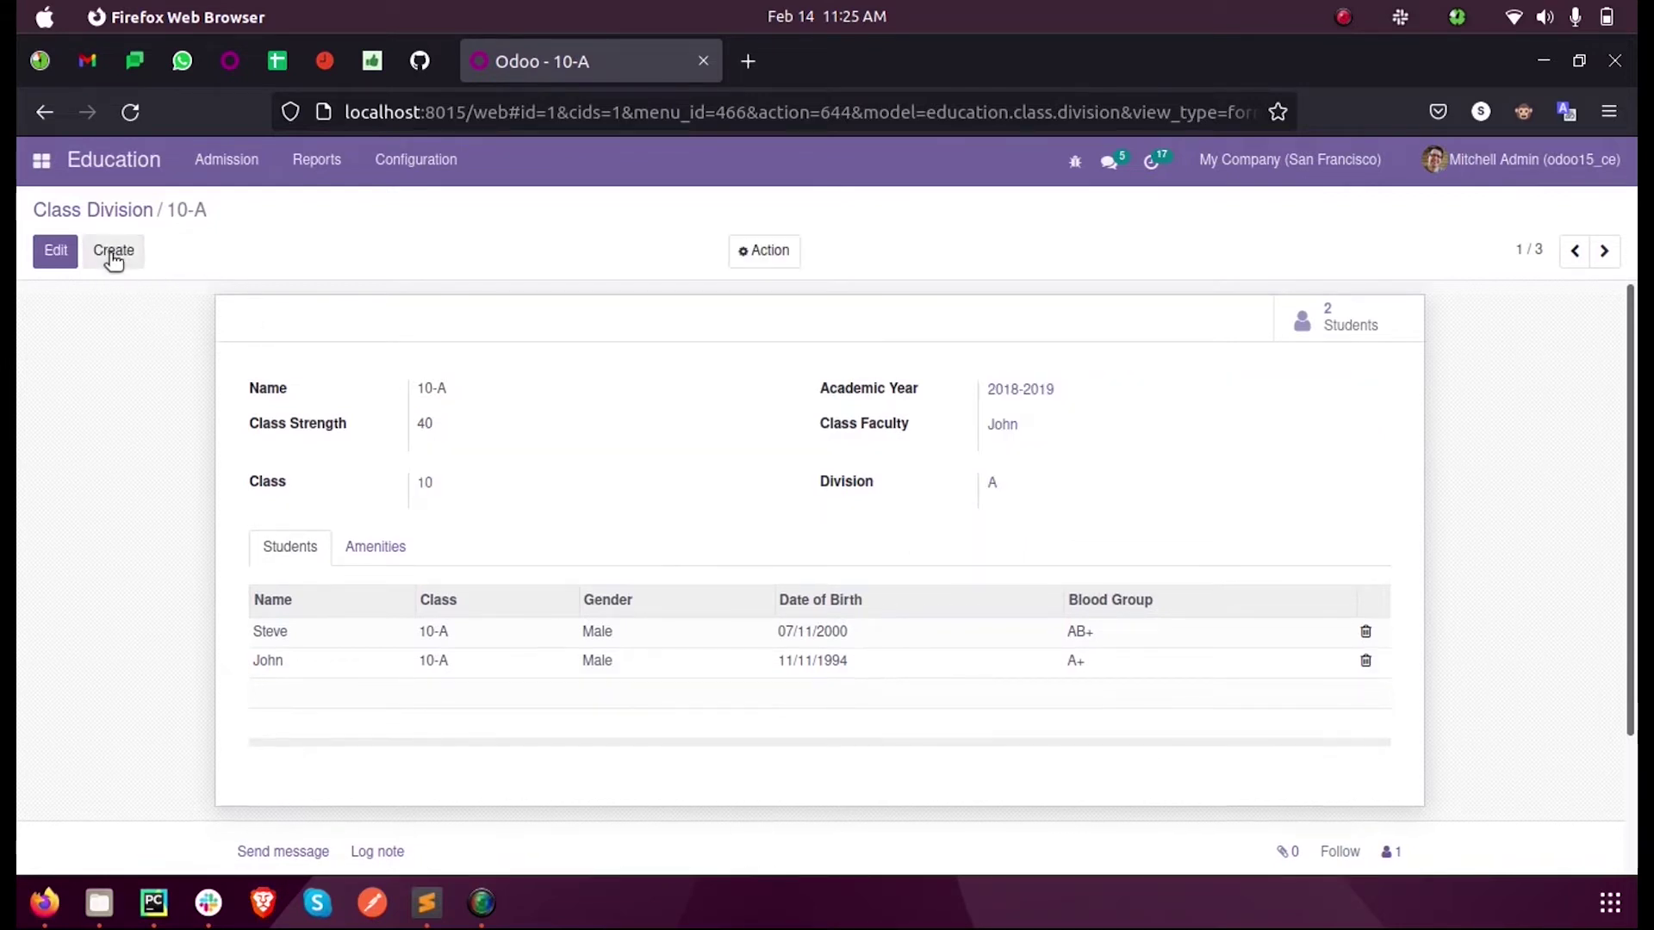
# Step: Start a new class division with Academic Year 2018-2019, Class 10, Division A
pyautogui.click(114, 250)
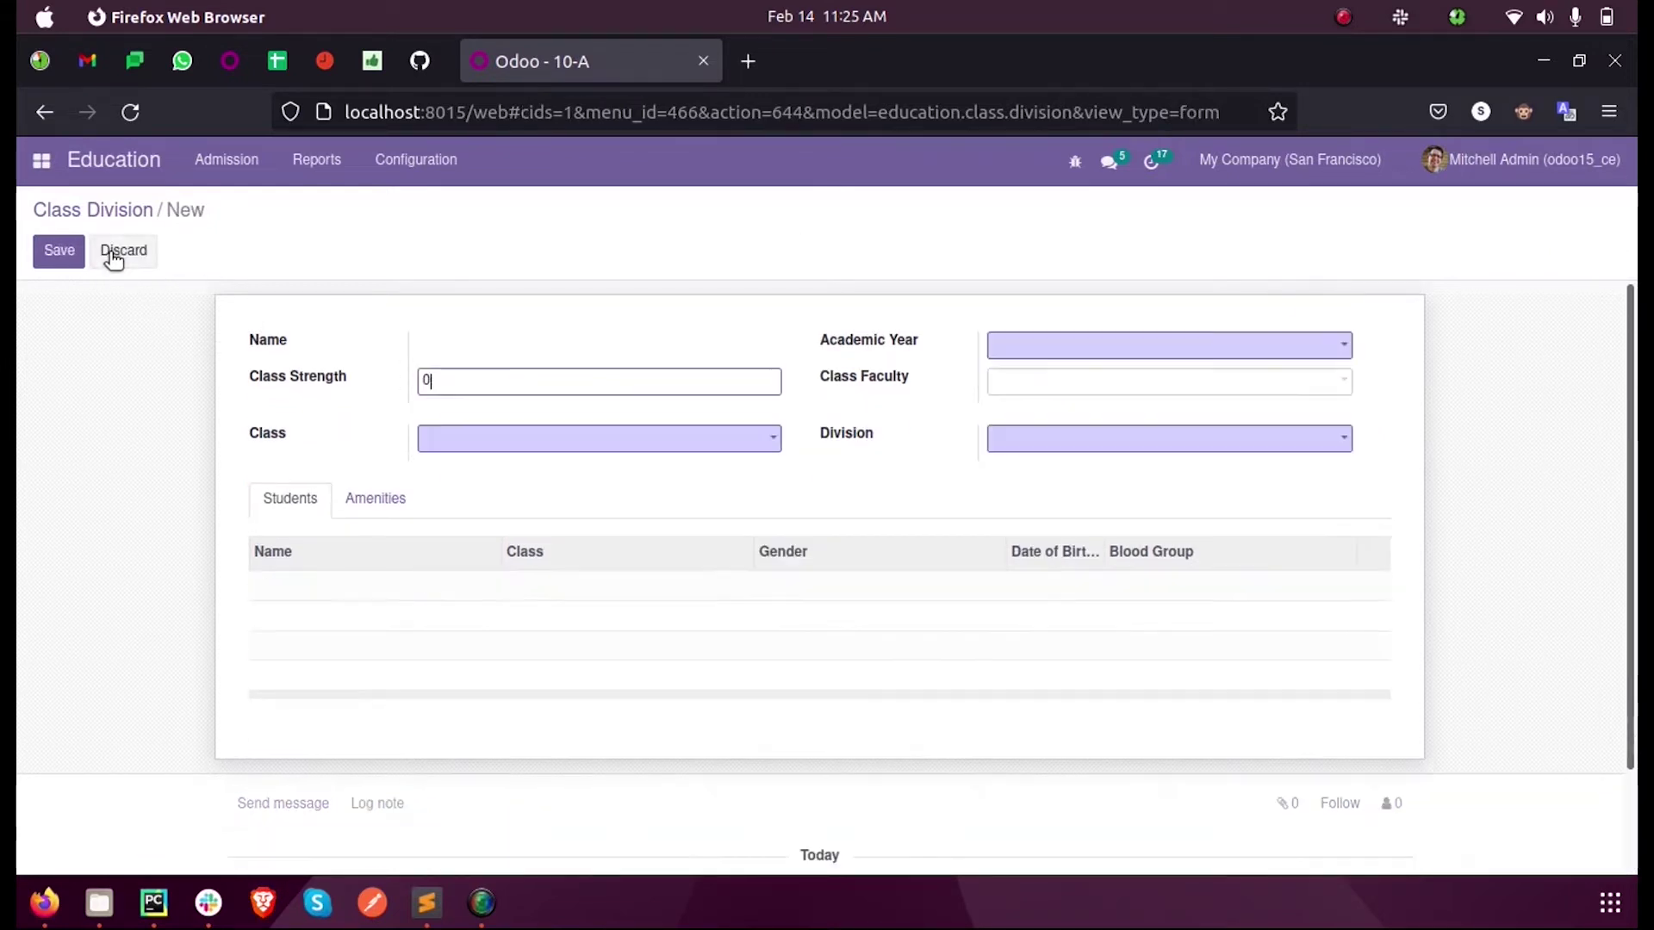
pyautogui.click(1022, 344)
pyautogui.click(1059, 375)
pyautogui.click(557, 439)
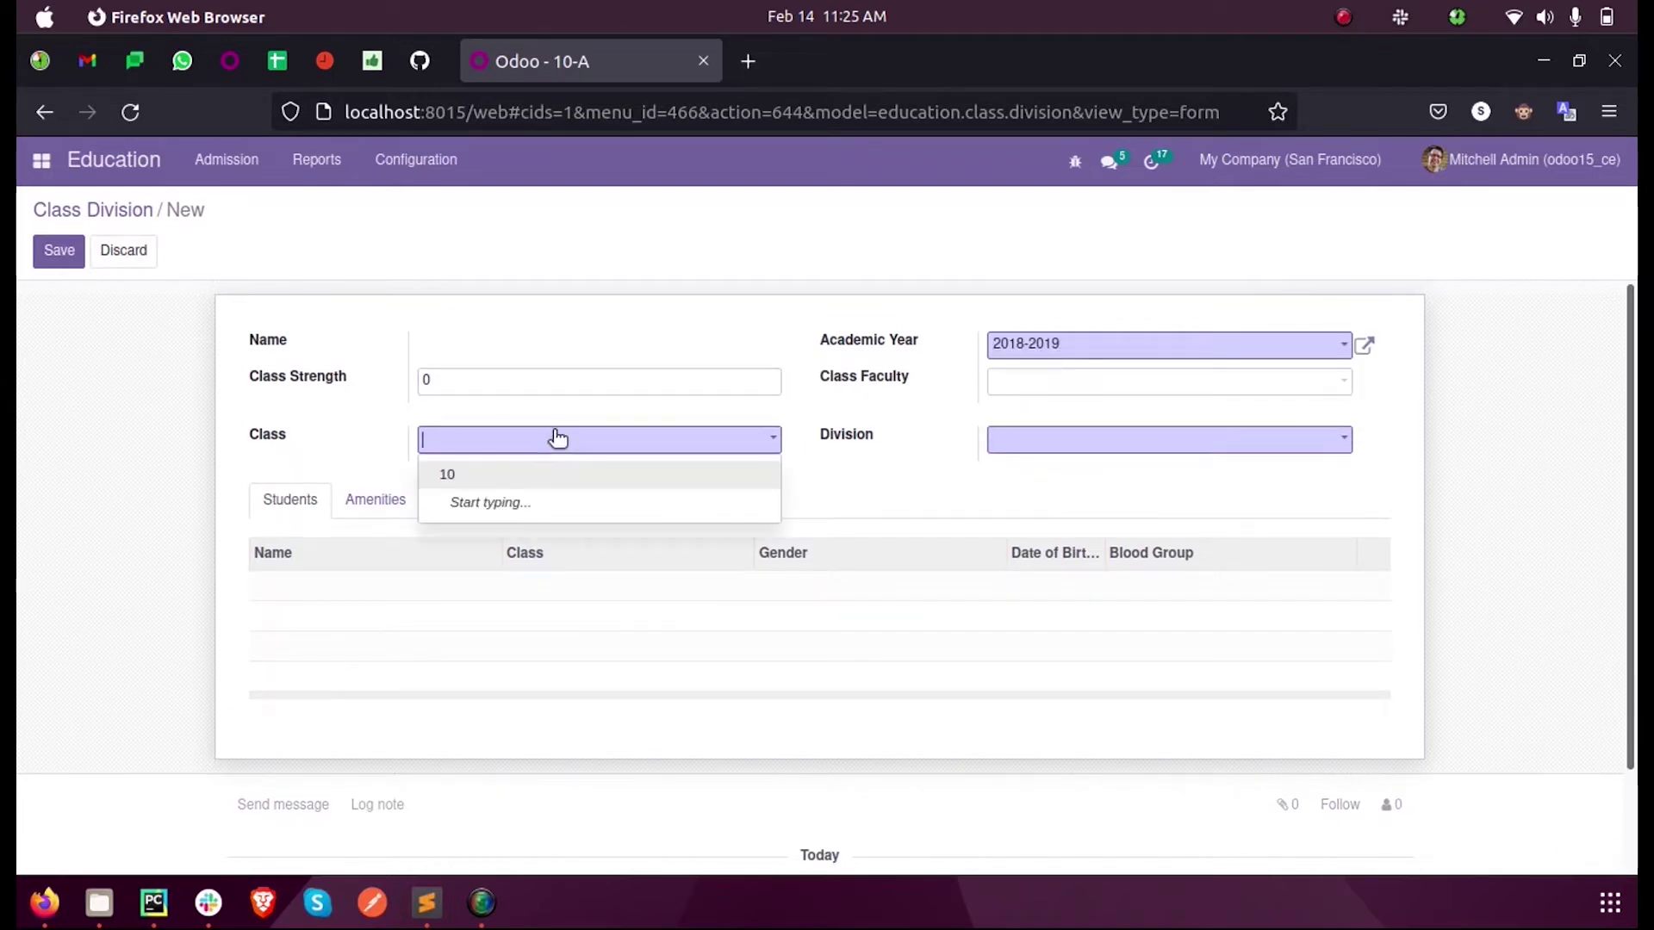
pyautogui.click(537, 475)
pyautogui.click(1057, 439)
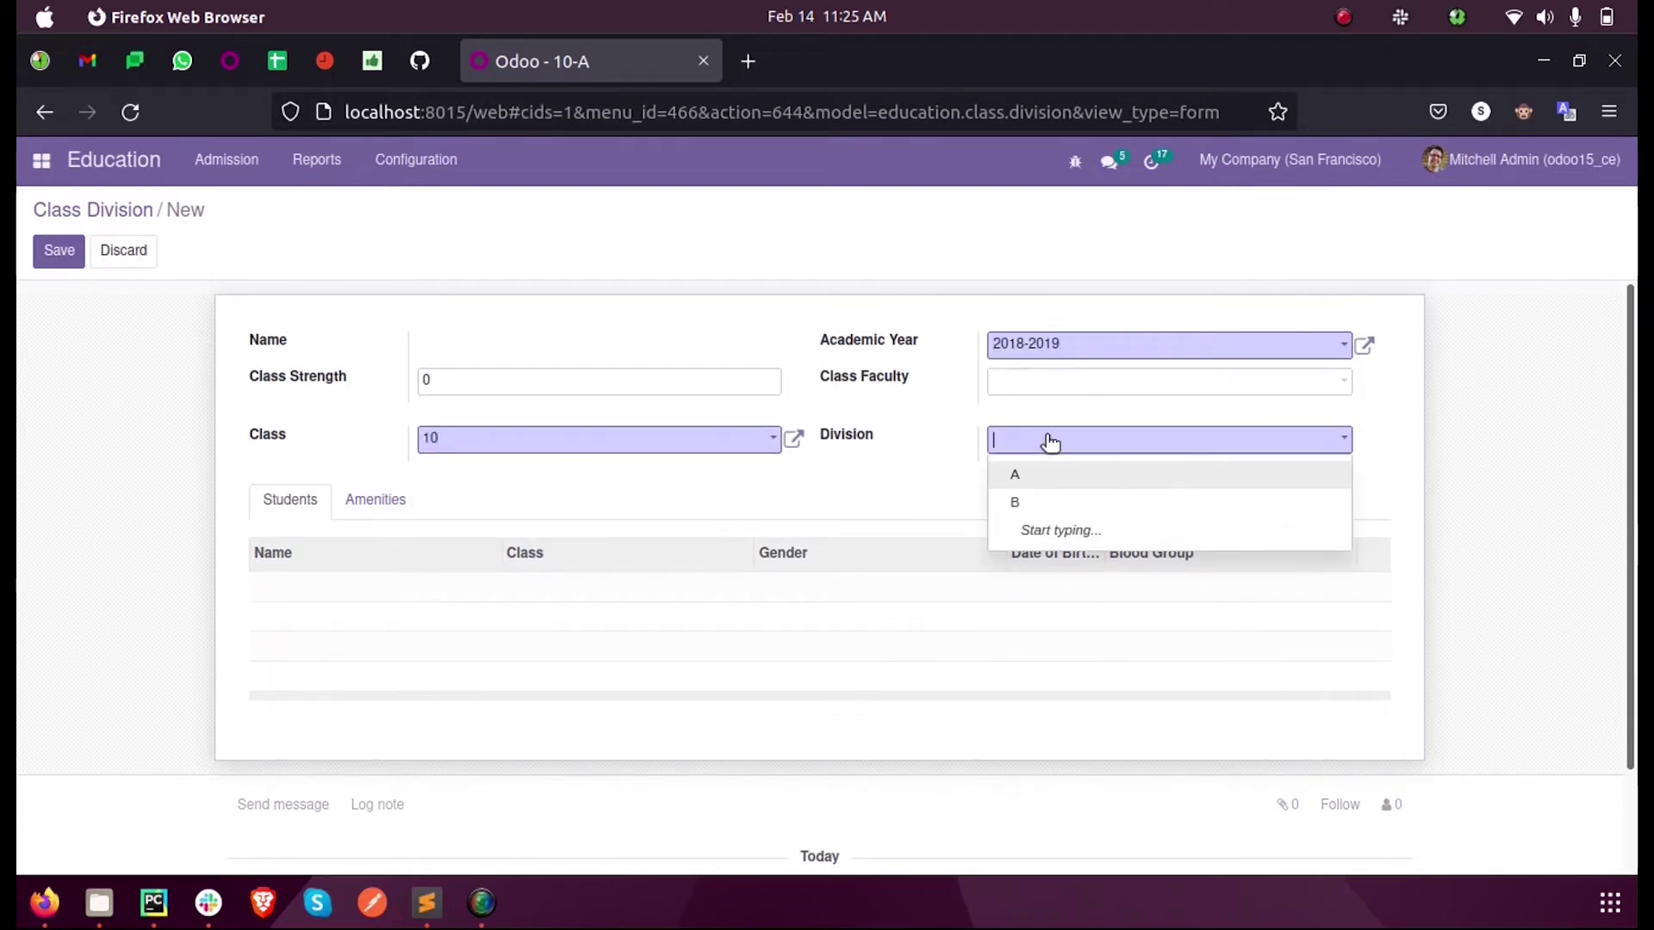
pyautogui.click(1052, 481)
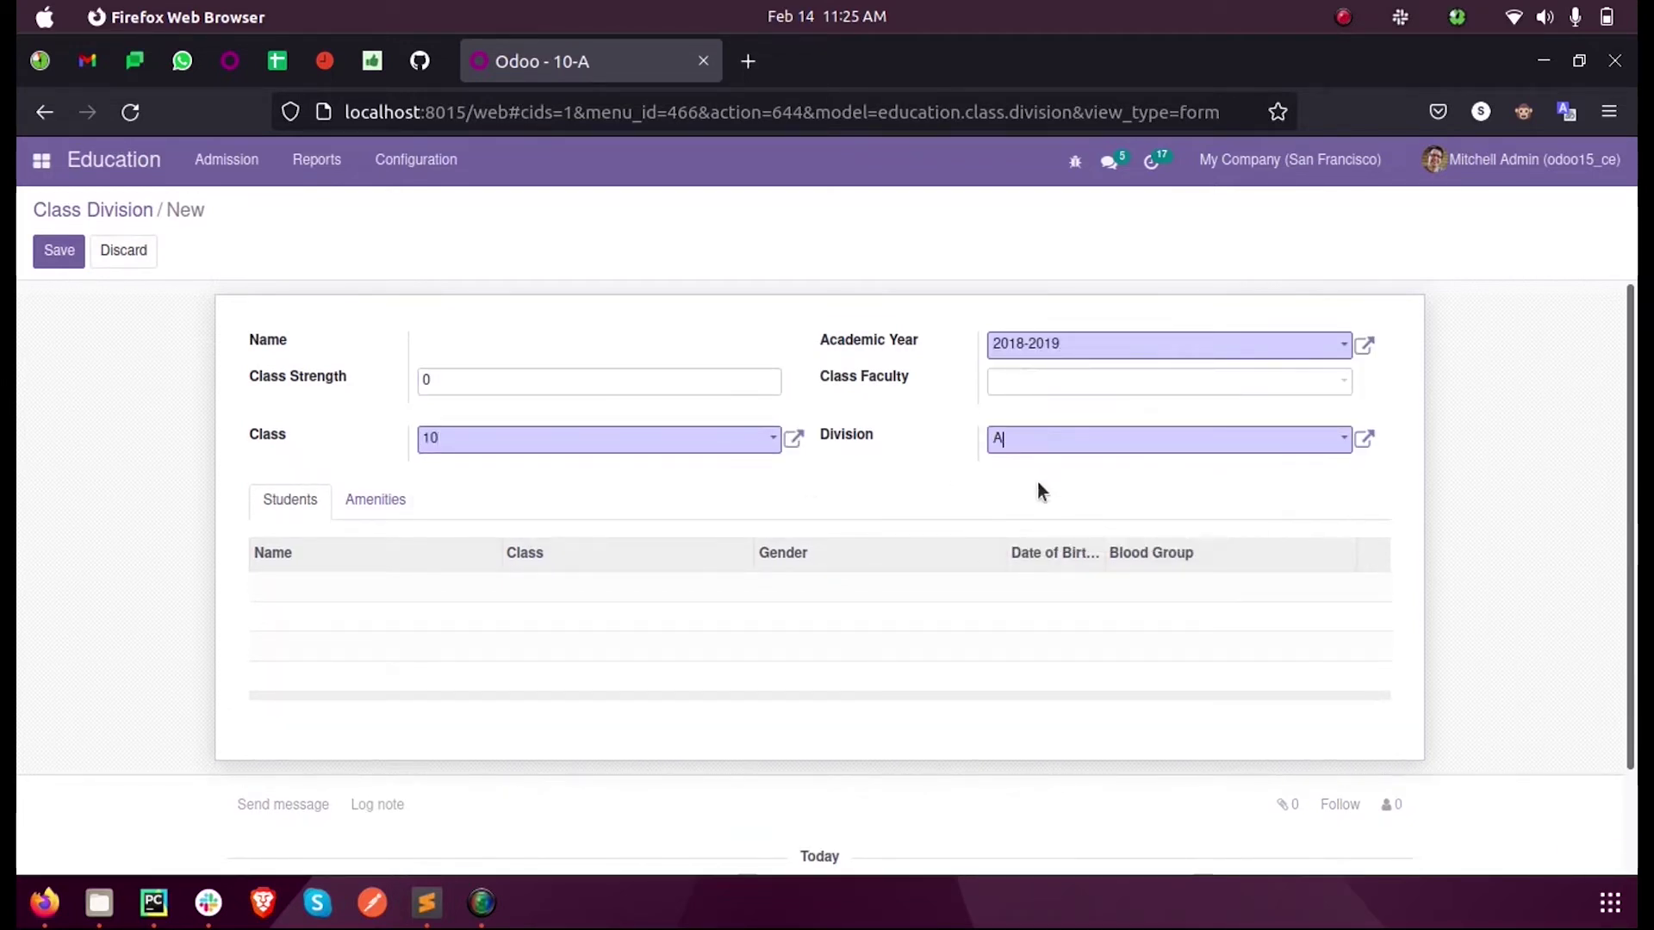
# Step: Check the enlarged run log output in PyCharm, then shrink it back
pyautogui.click(152, 904)
pyautogui.moveTo(828, 724); pyautogui.dragTo(827, 410)
pyautogui.scroll(-5, 373, 666)
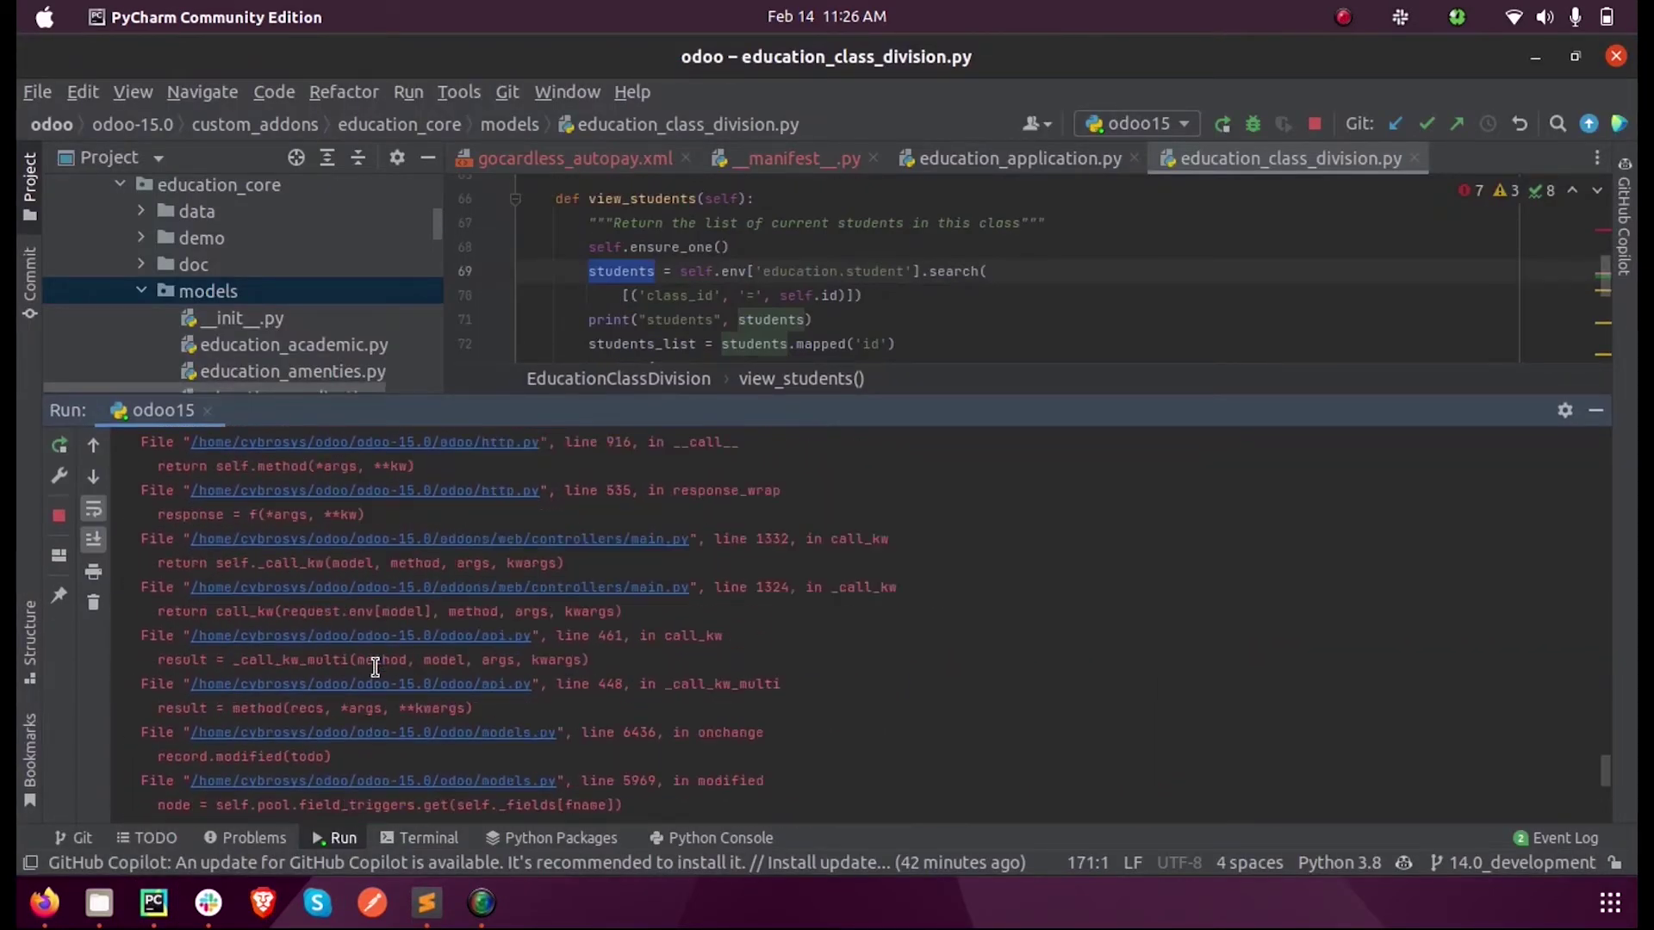
pyautogui.scroll(5, 373, 664)
pyautogui.scroll(5, 373, 666)
pyautogui.scroll(5, 374, 666)
pyautogui.scroll(5, 372, 667)
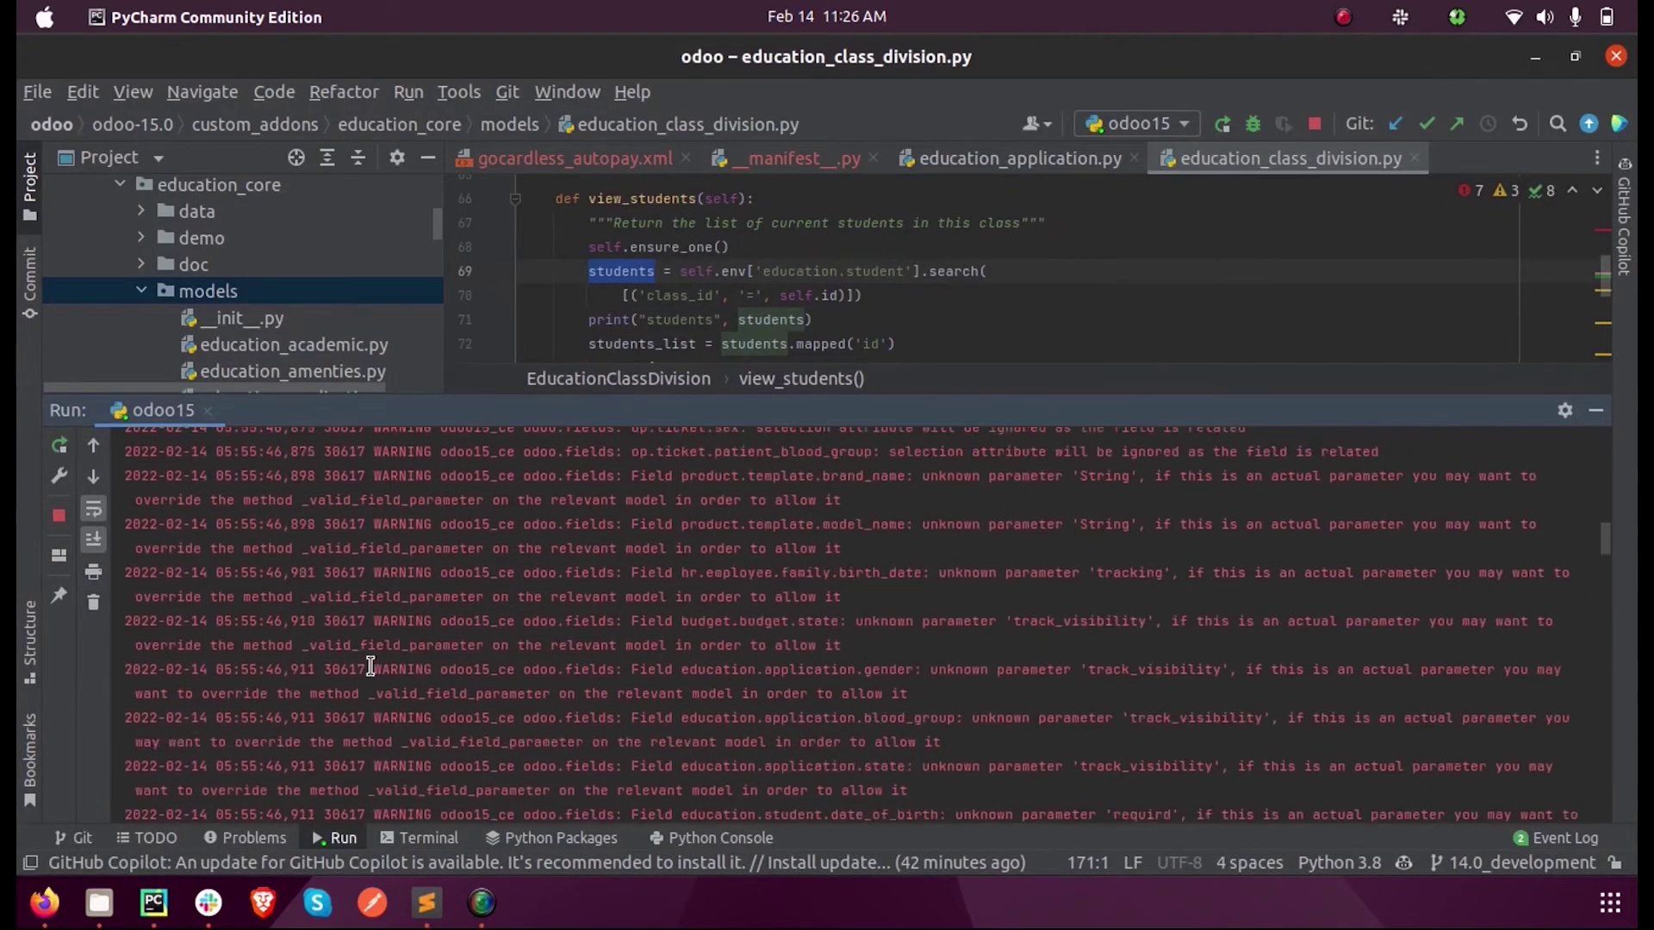
pyautogui.scroll(10, 370, 666)
pyautogui.moveTo(828, 410); pyautogui.dragTo(827, 803)
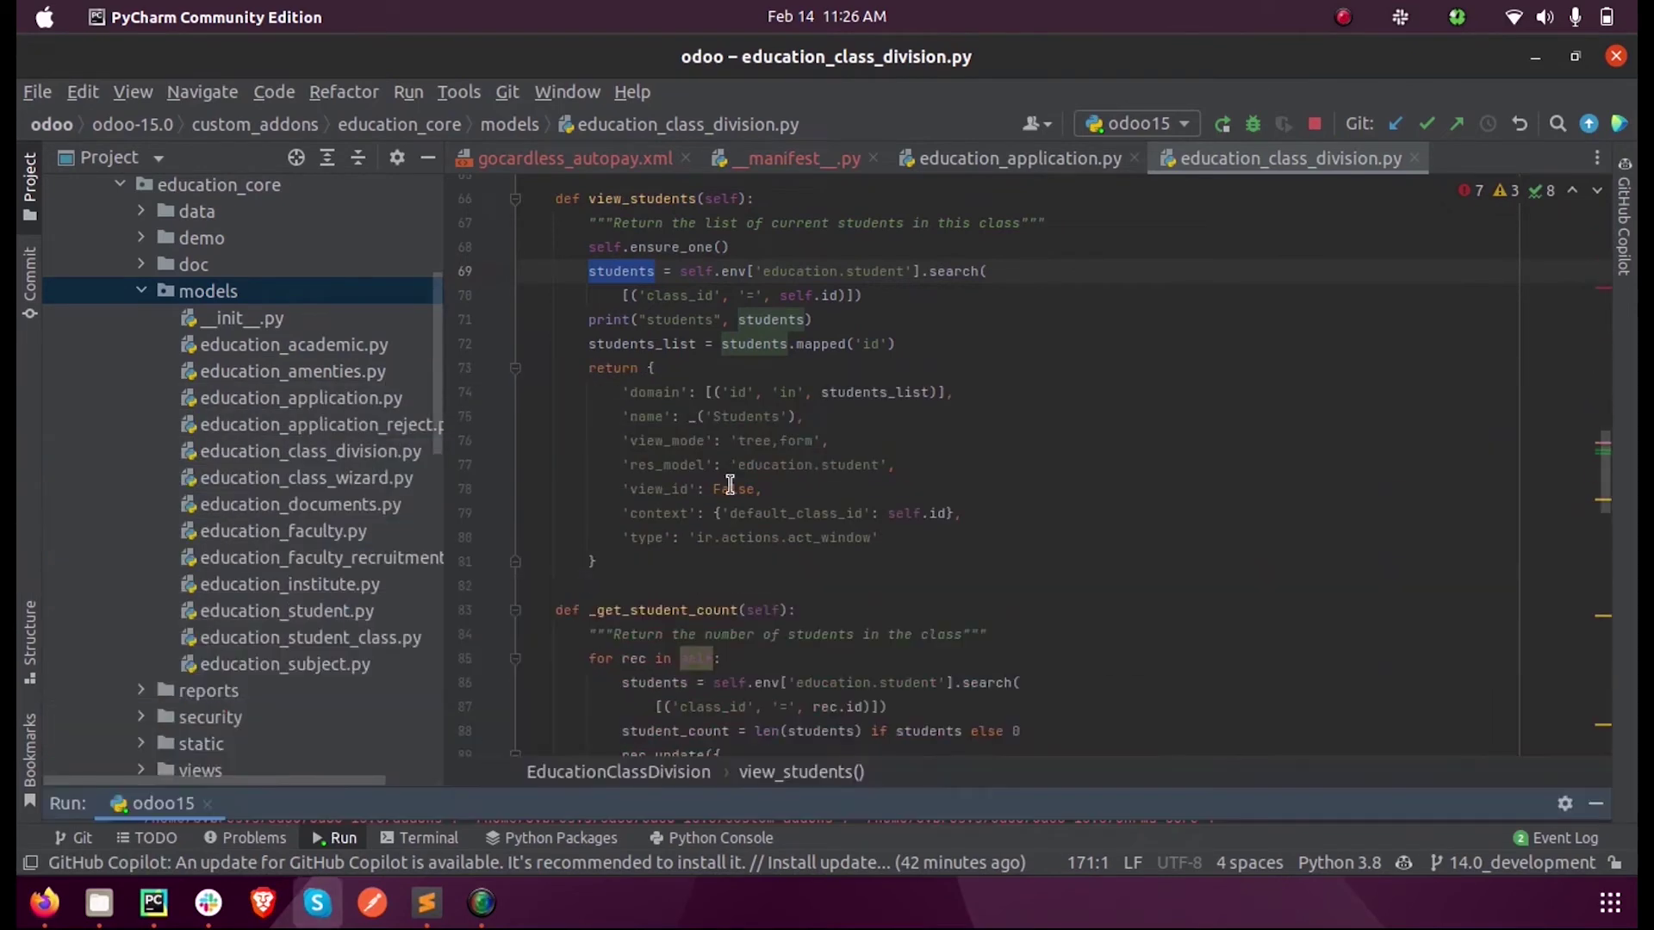
pyautogui.scroll(5, 731, 488)
pyautogui.scroll(3, 685, 413)
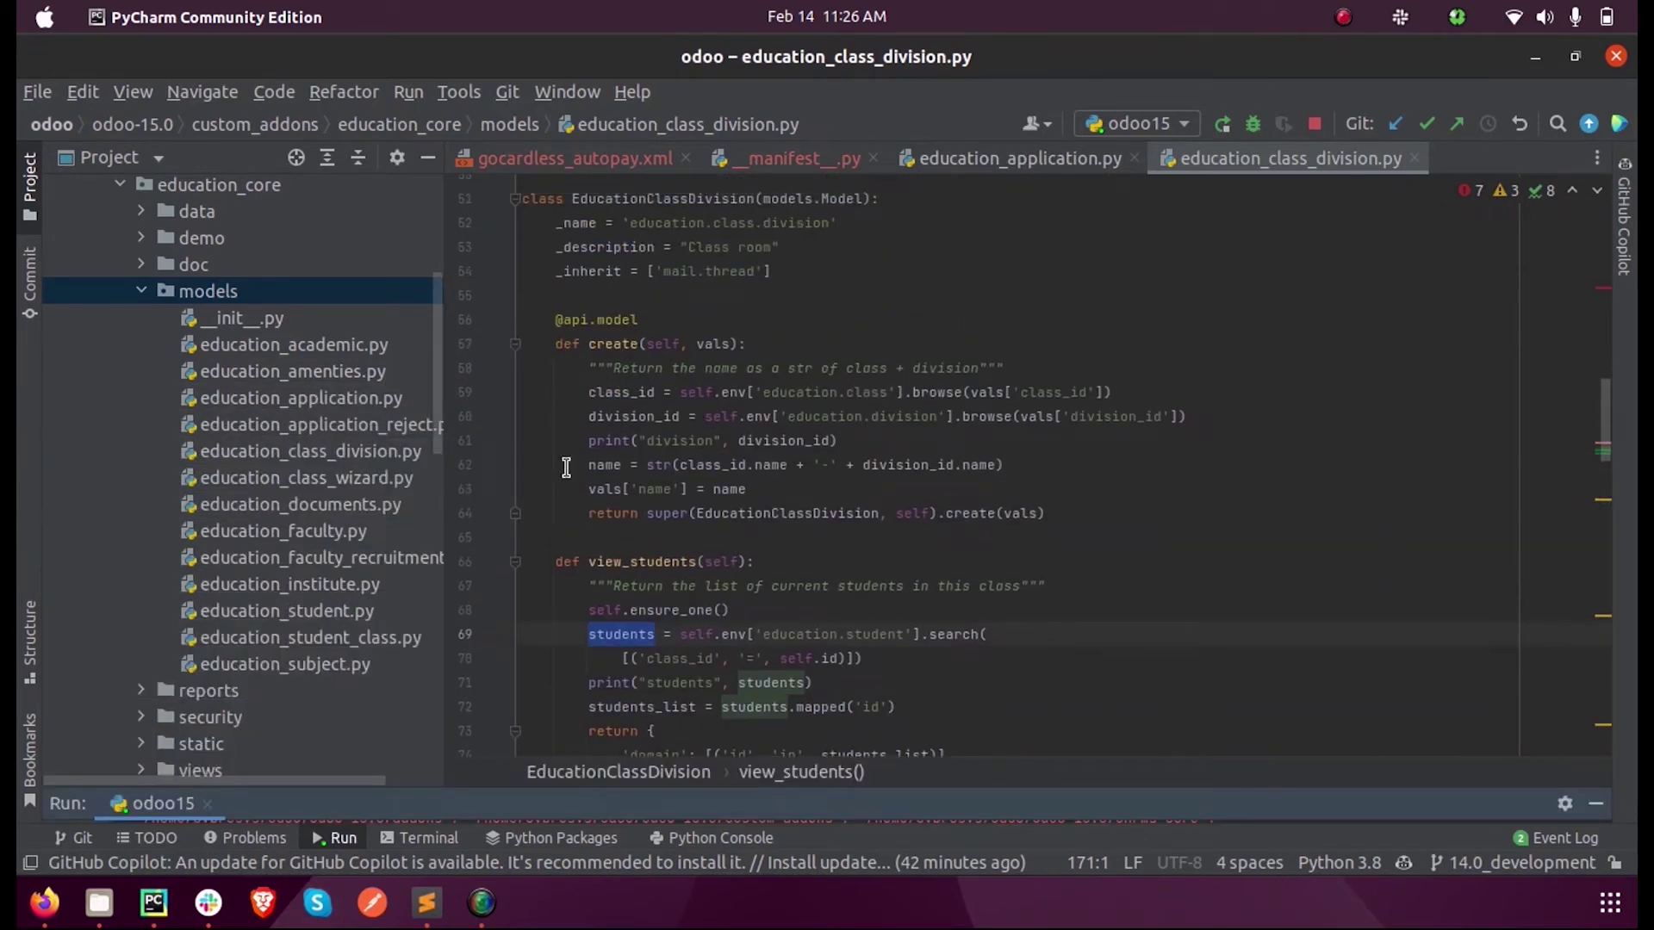
# Step: Set Class Strength to 5 after a validation error and save the new 10-A division
pyautogui.click(44, 903)
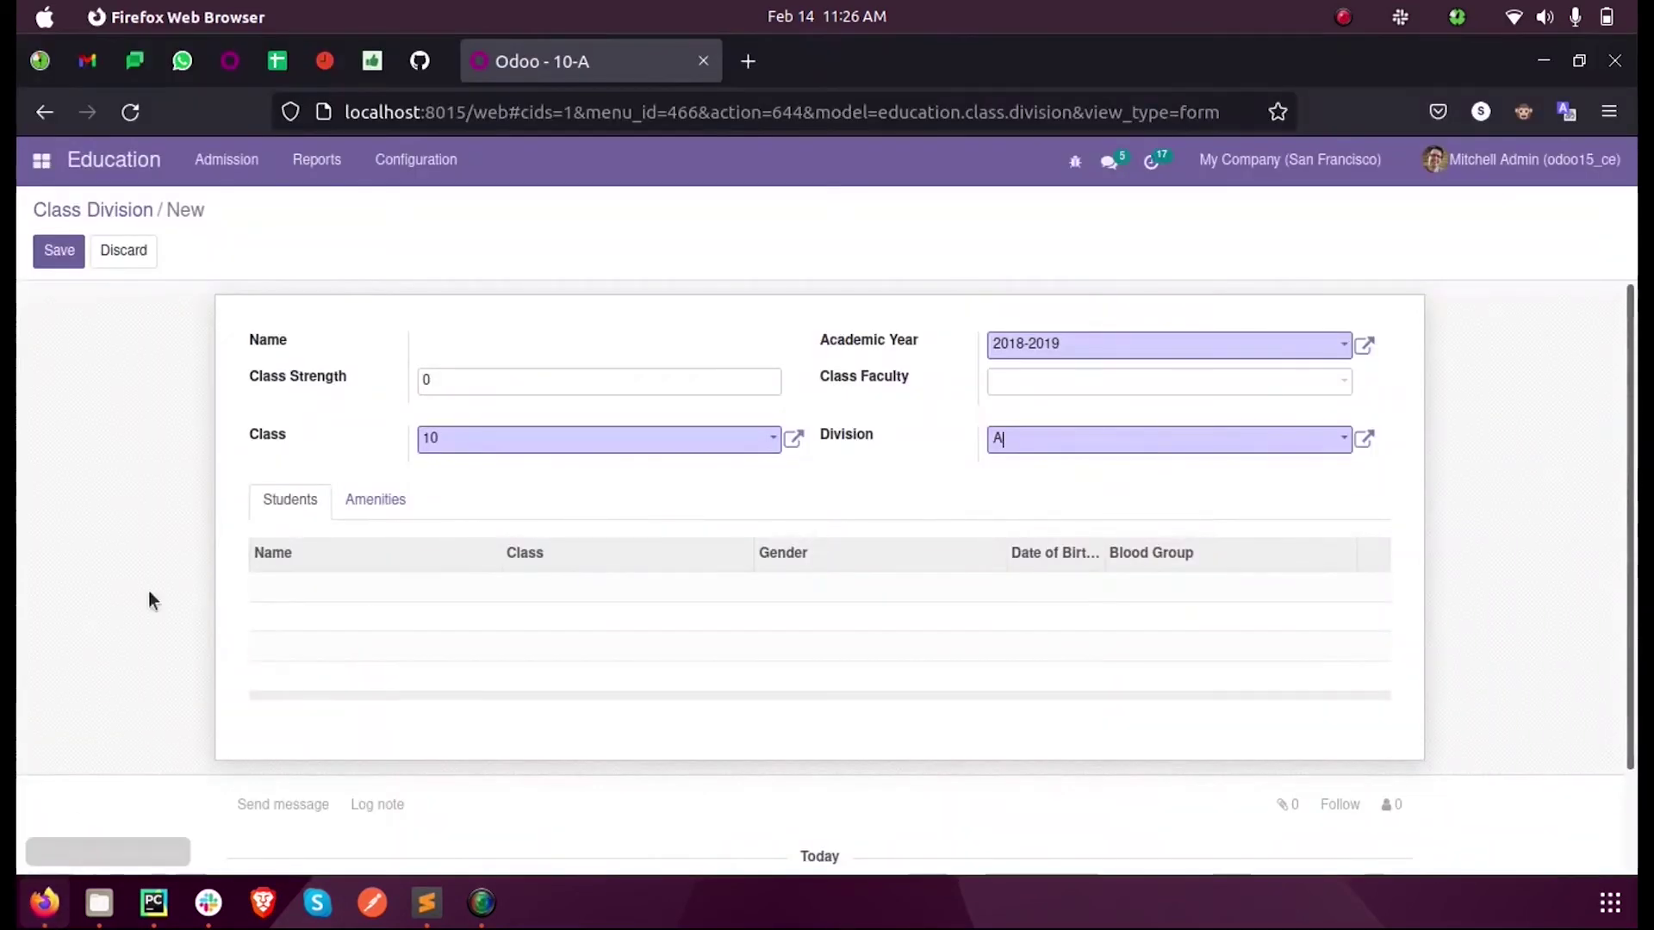
pyautogui.click(55, 249)
pyautogui.click(343, 316)
pyautogui.click(442, 381)
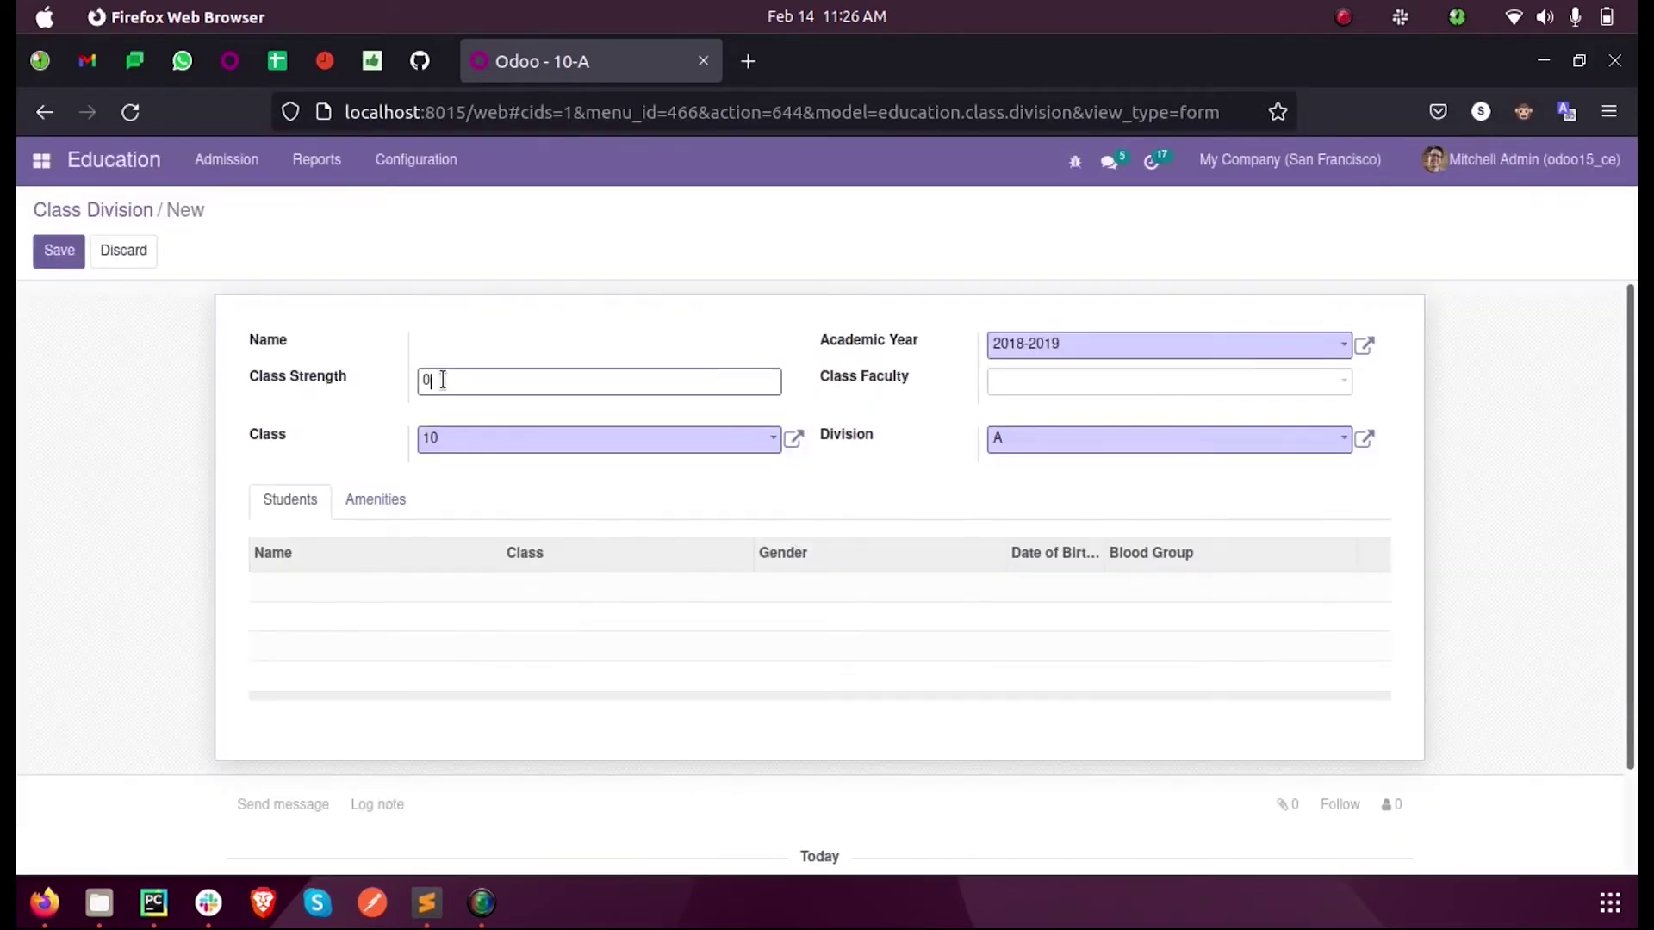
pyautogui.write('5')
pyautogui.click(58, 250)
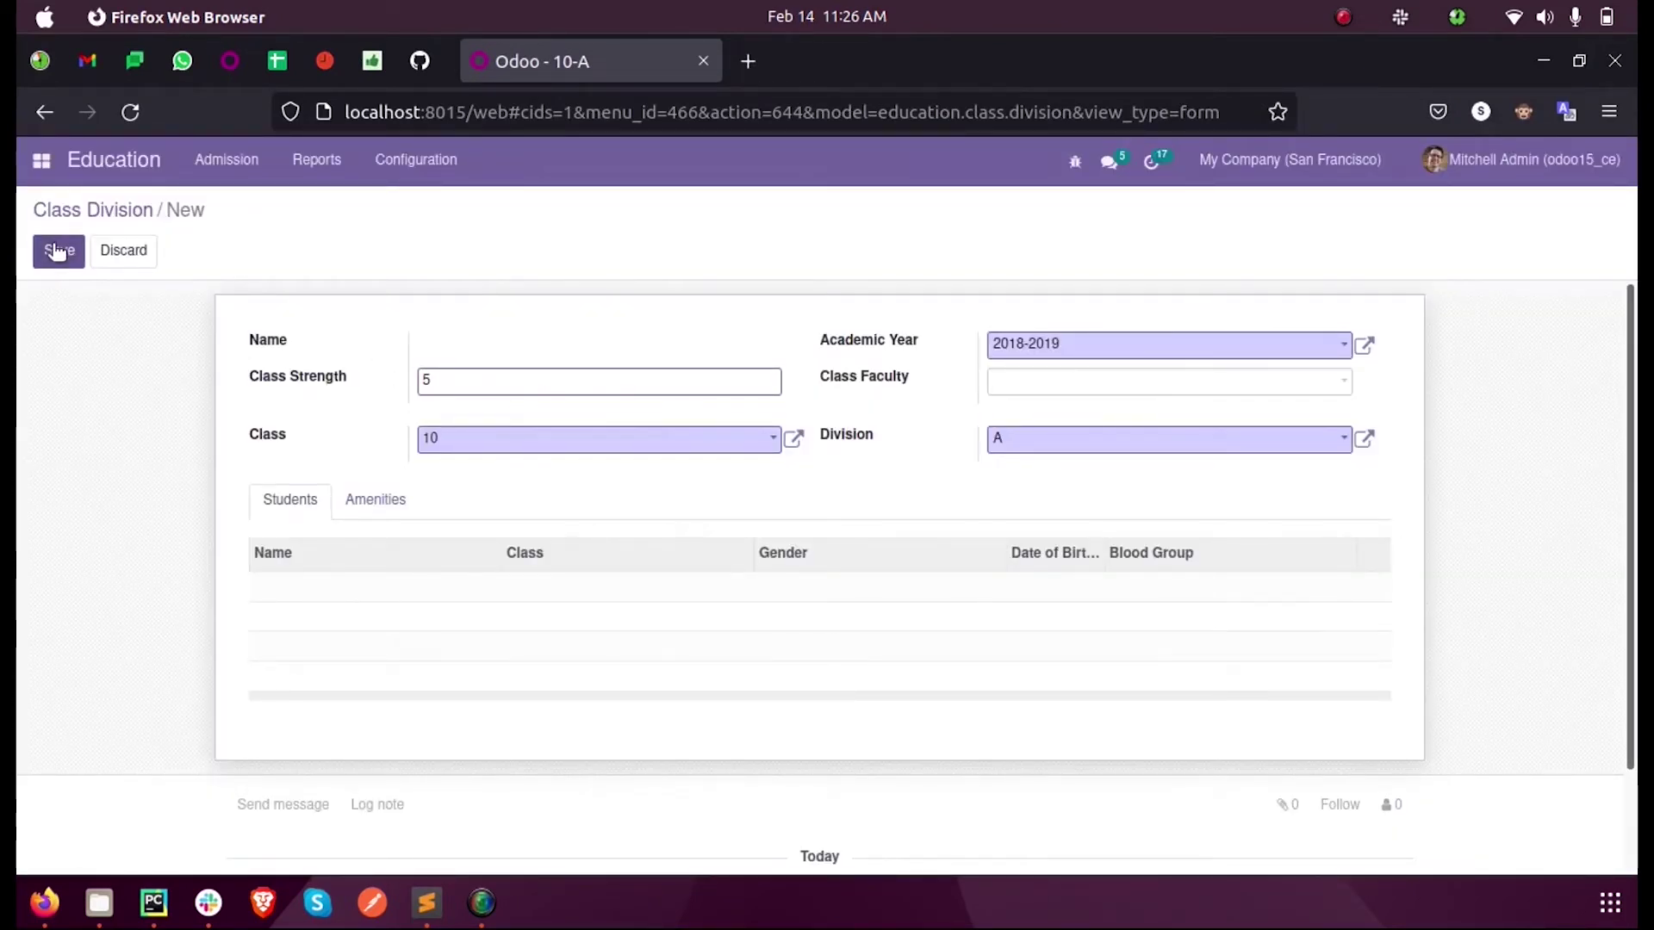
pyautogui.click(153, 902)
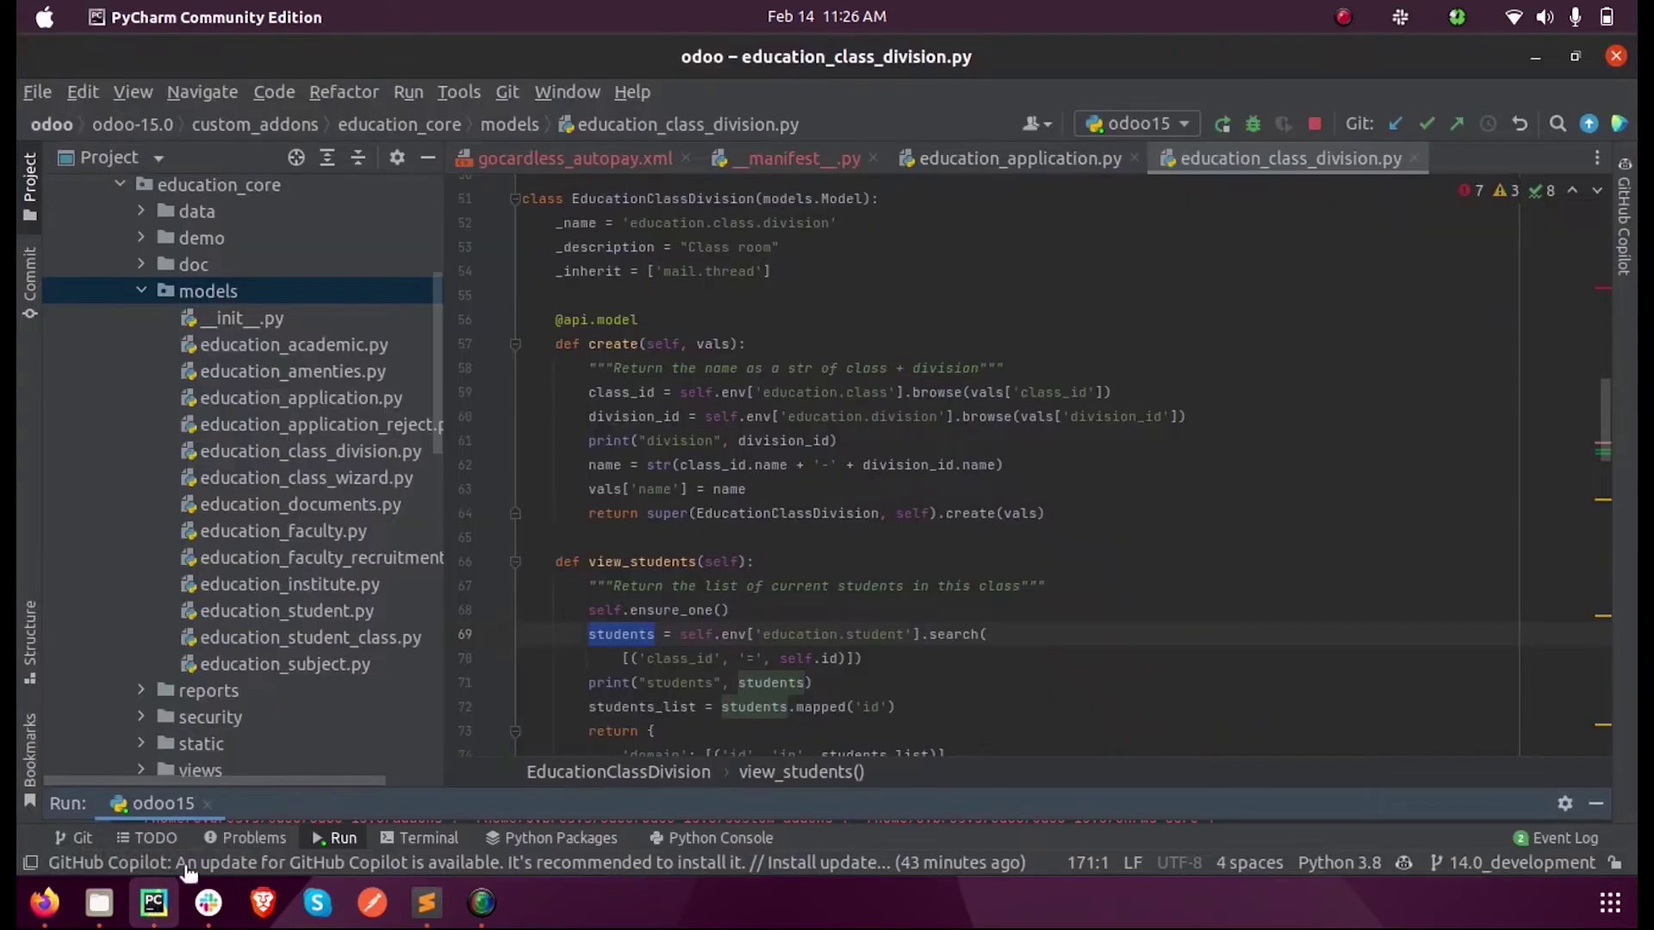
# Step: Search the enlarged run log for 'division' to reach the education.division(1,) output
pyautogui.doubleClick(669, 441)
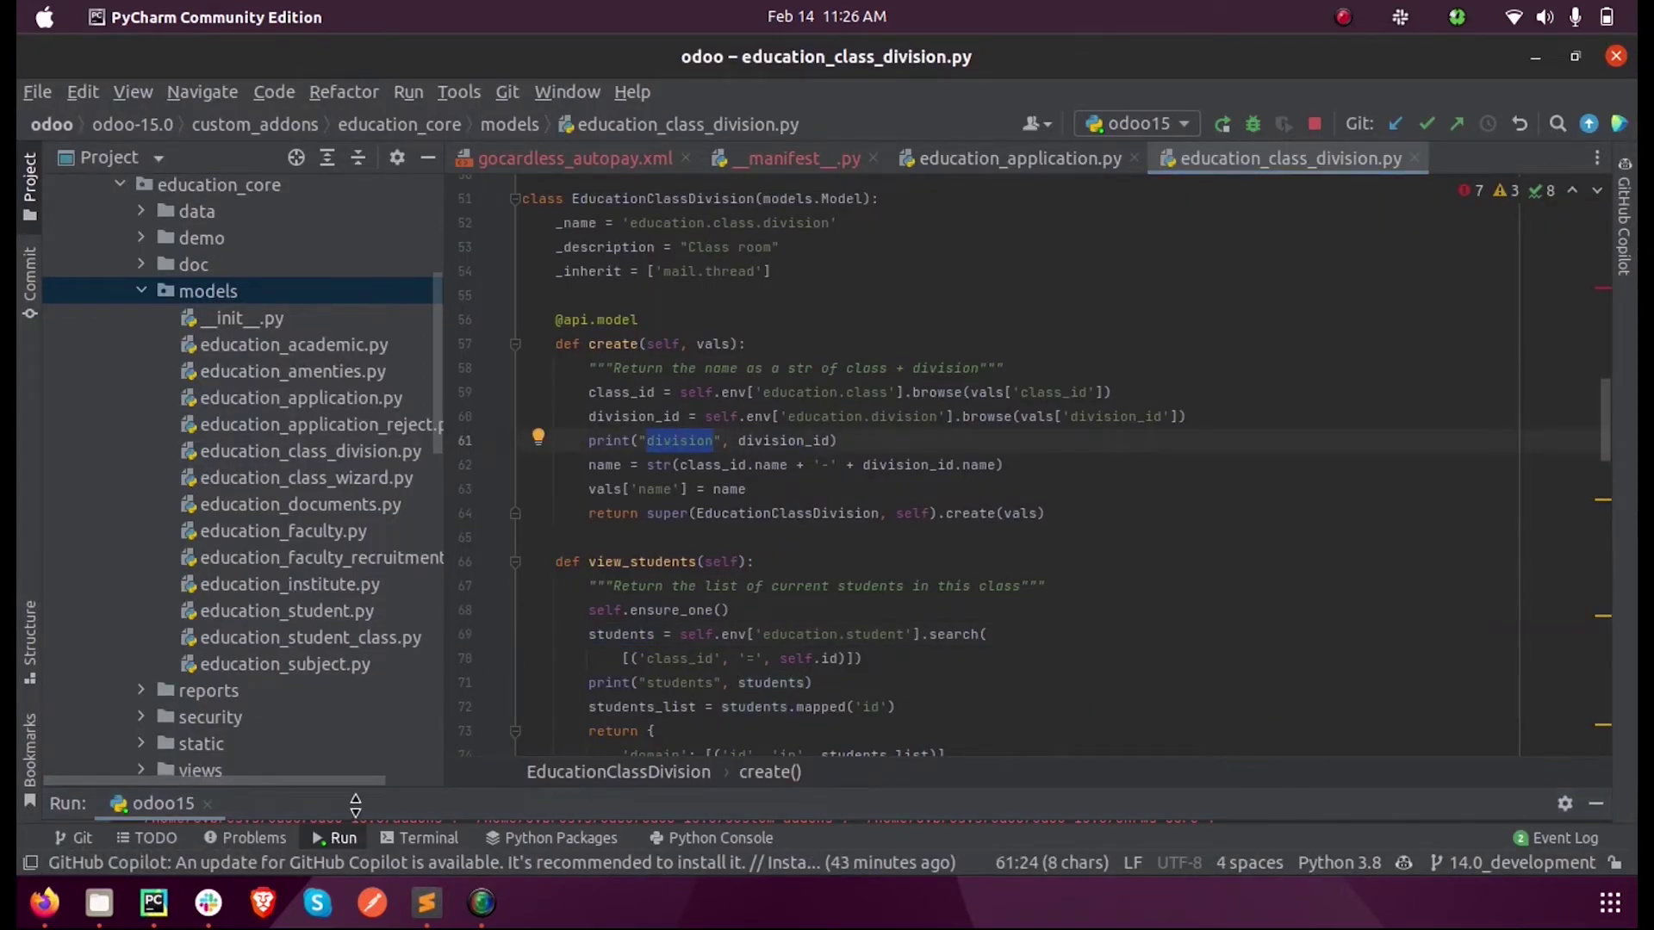
pyautogui.moveTo(356, 807); pyautogui.dragTo(375, 608)
pyautogui.click(555, 682)
pyautogui.hotkey('ctrl', 'f')
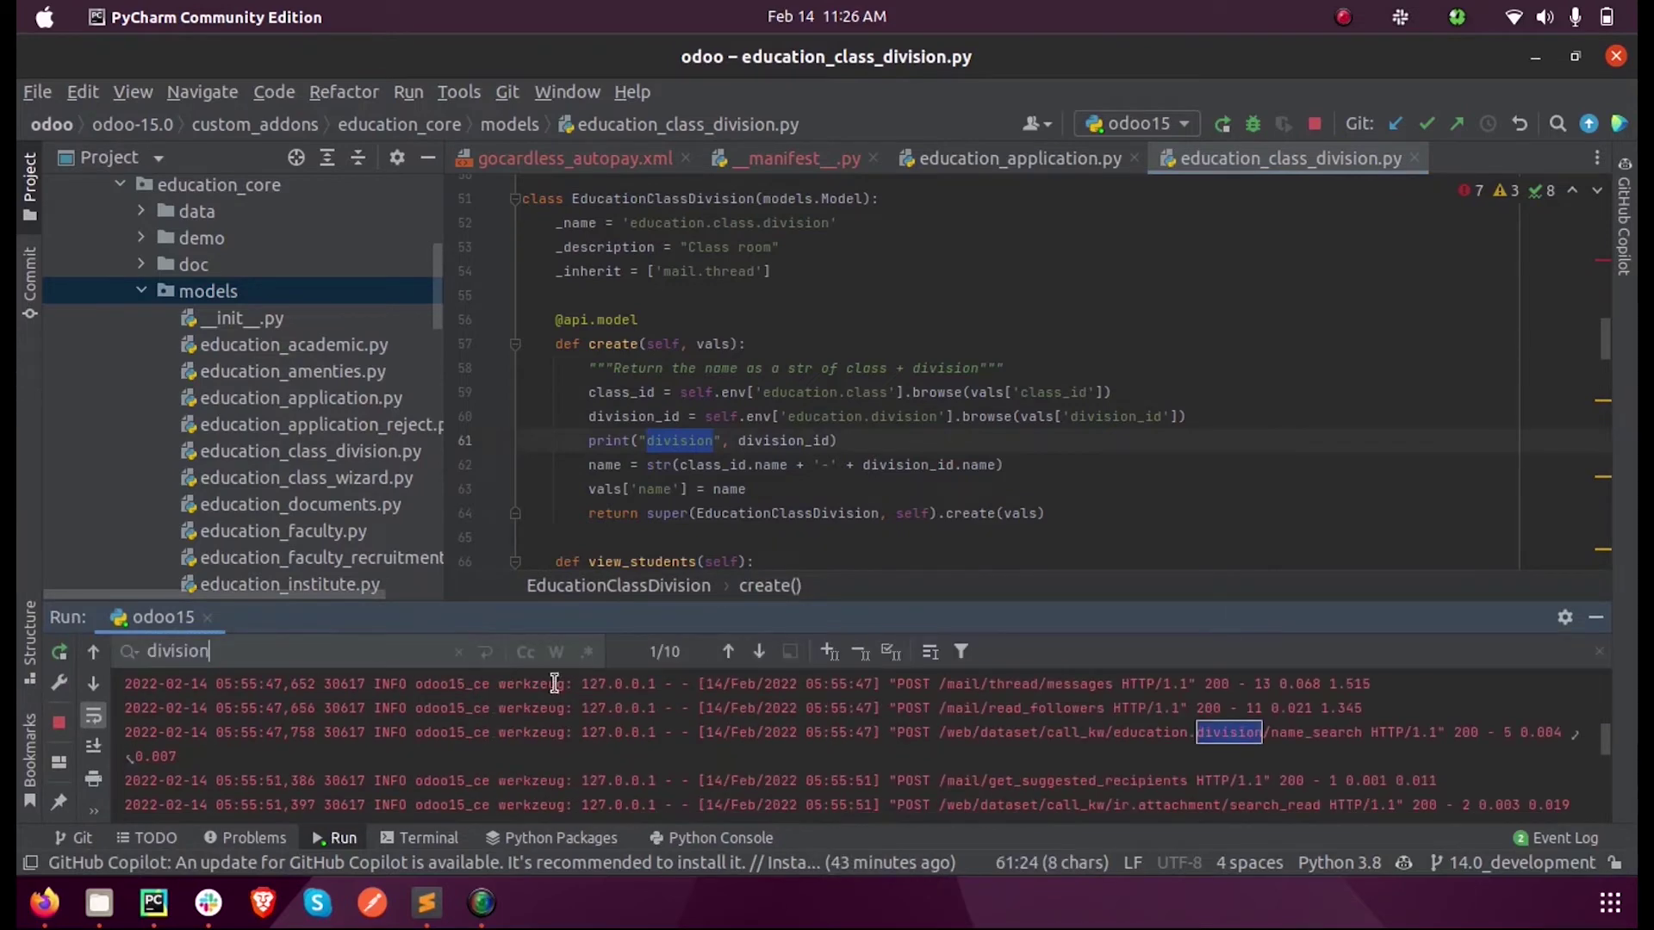
pyautogui.click(759, 654)
pyautogui.click(758, 653)
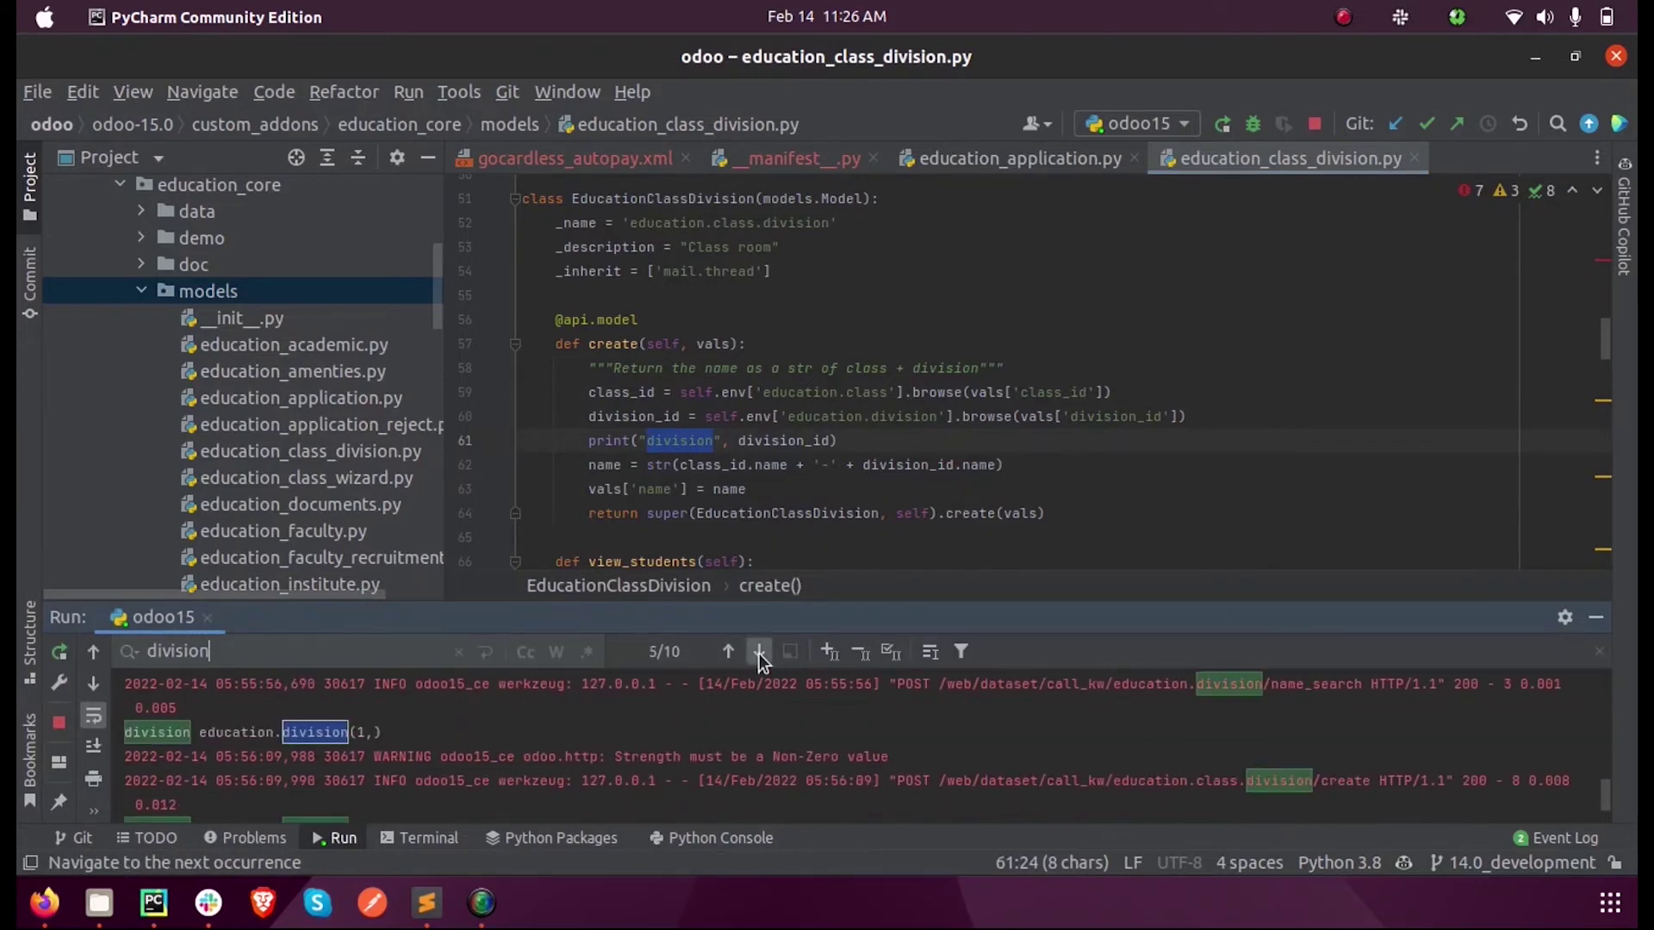
pyautogui.moveTo(688, 608); pyautogui.dragTo(687, 386)
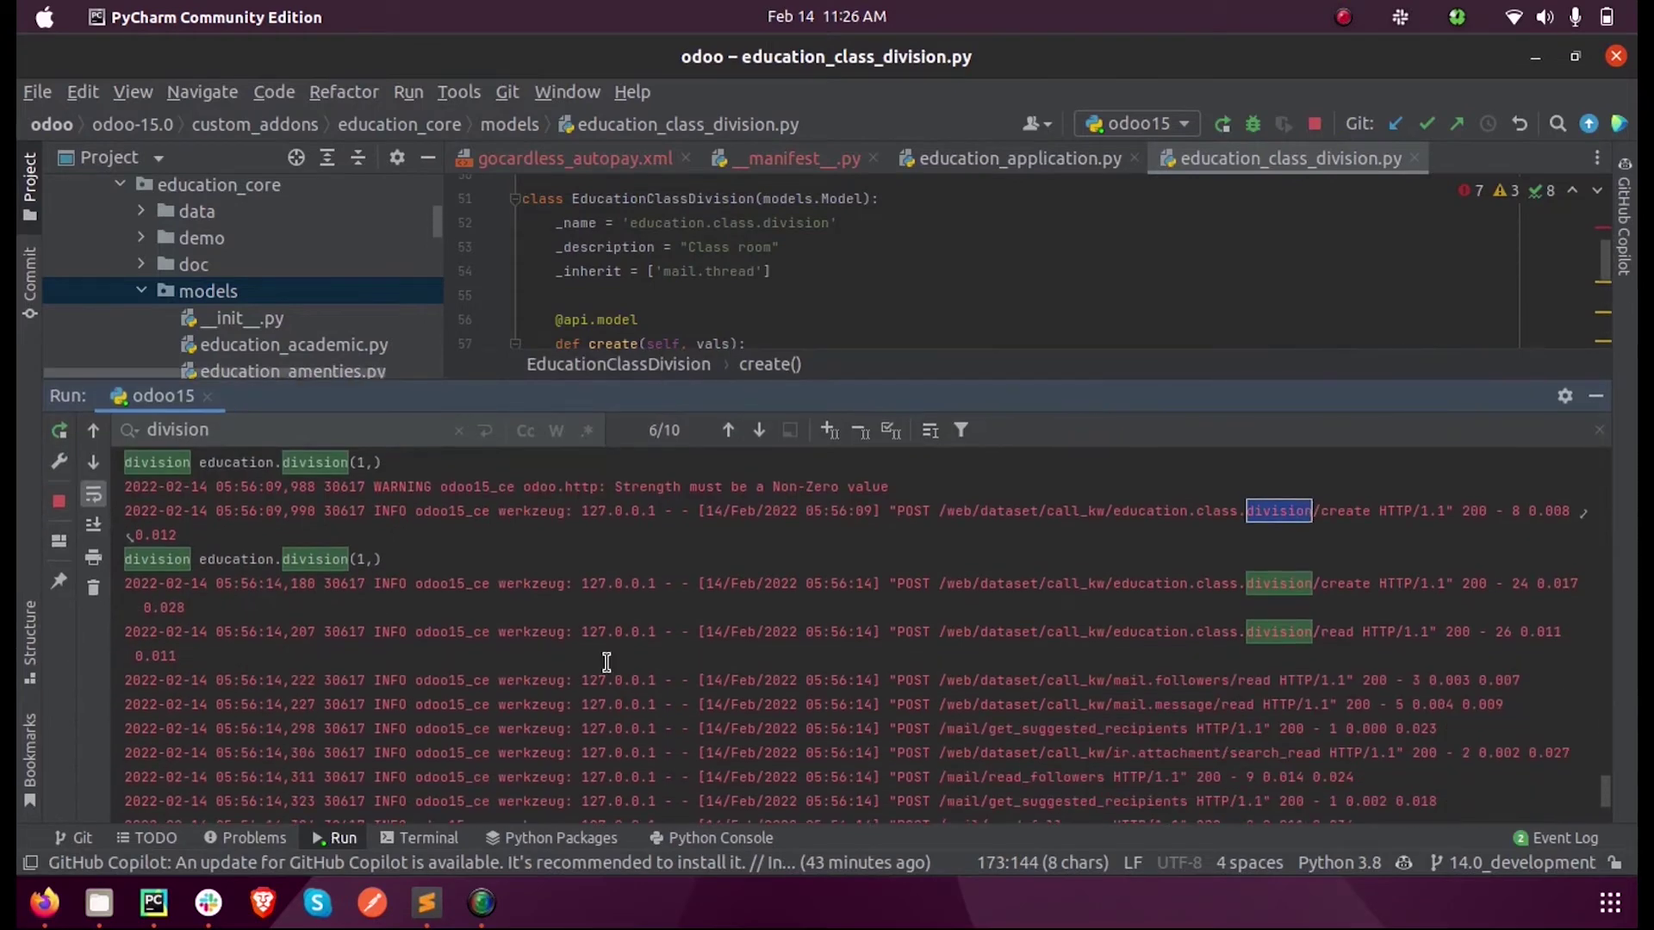
pyautogui.scroll(3, 607, 663)
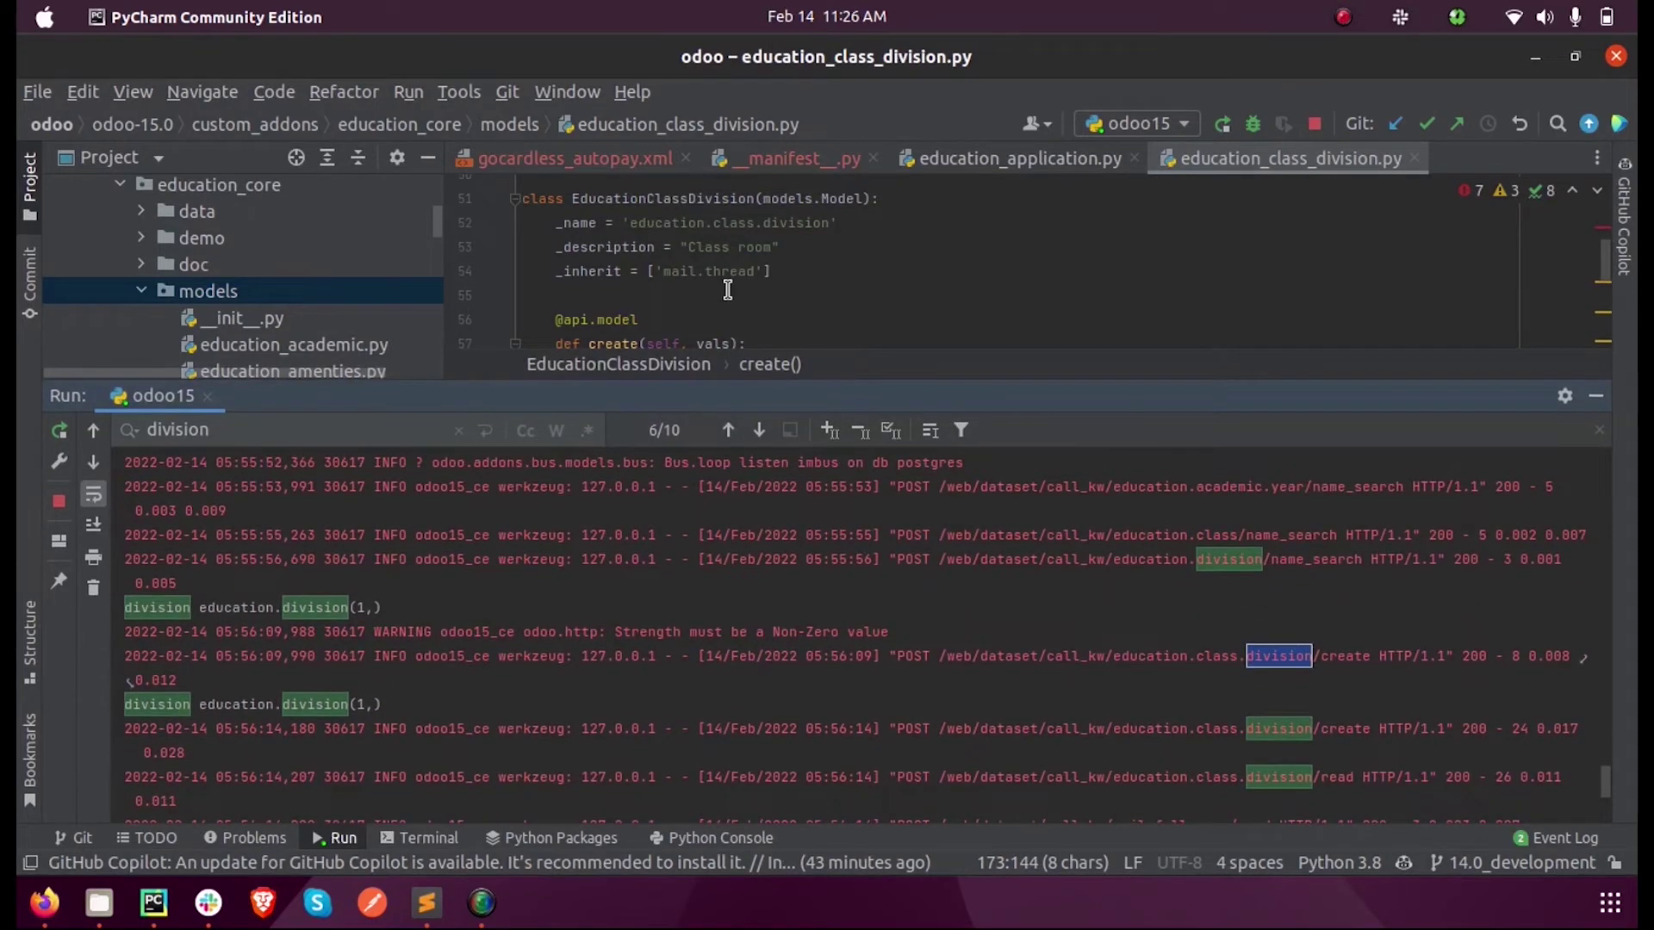
pyautogui.scroll(-3, 728, 291)
pyautogui.scroll(-5, 494, 705)
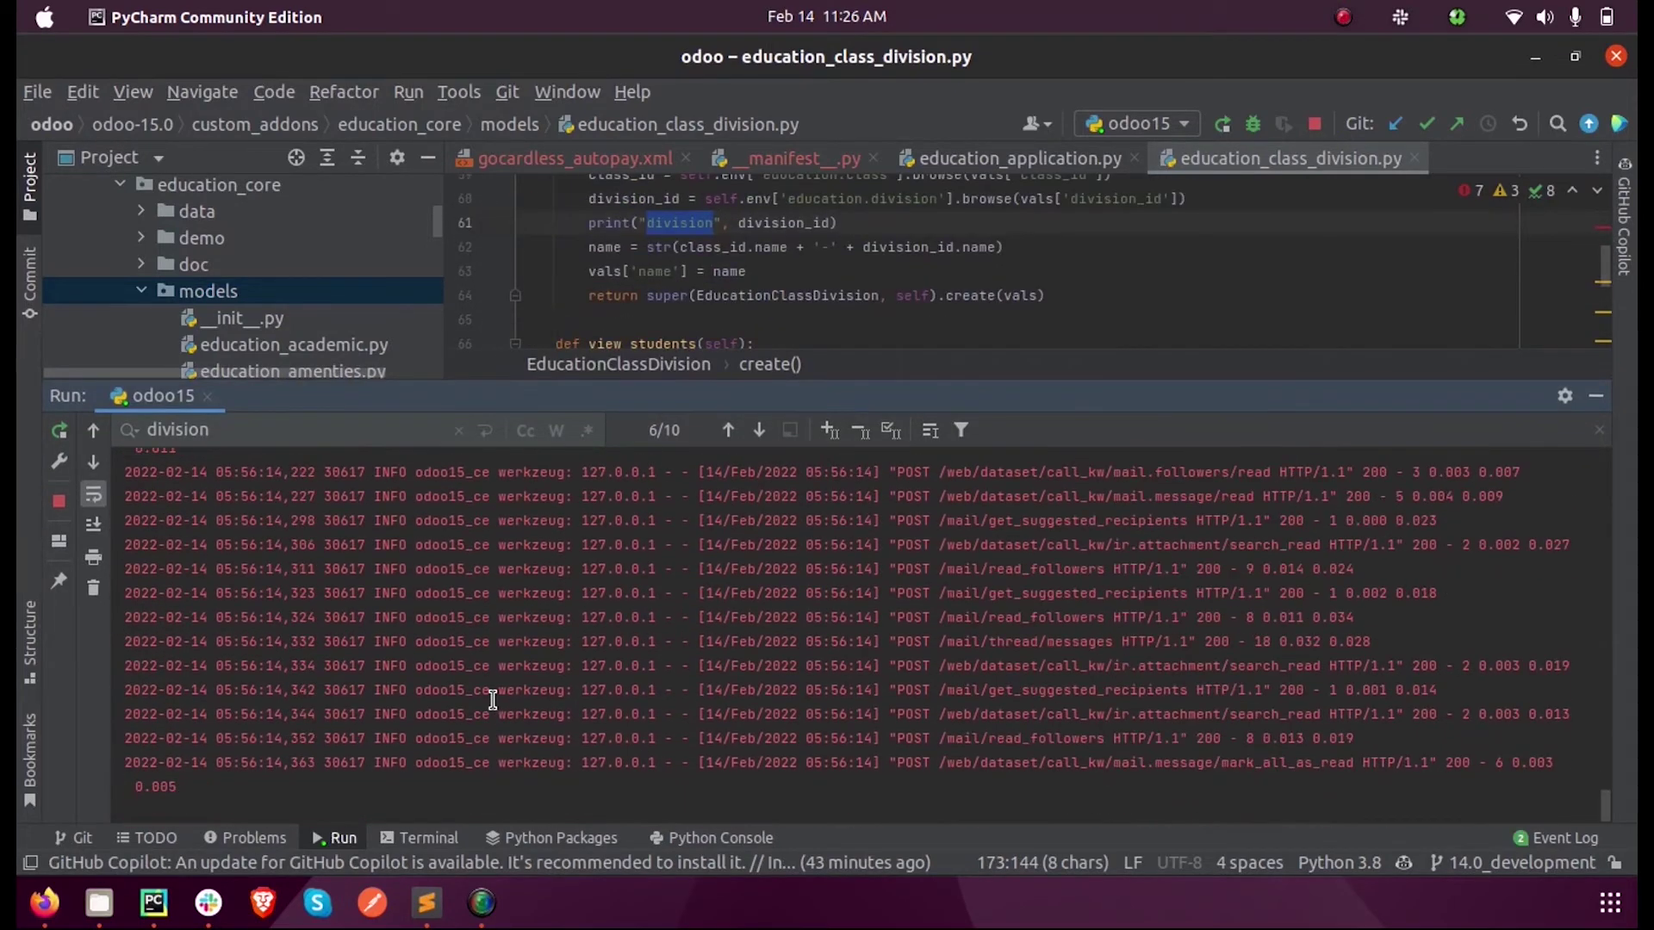
pyautogui.scroll(5, 492, 702)
pyautogui.scroll(3, 492, 702)
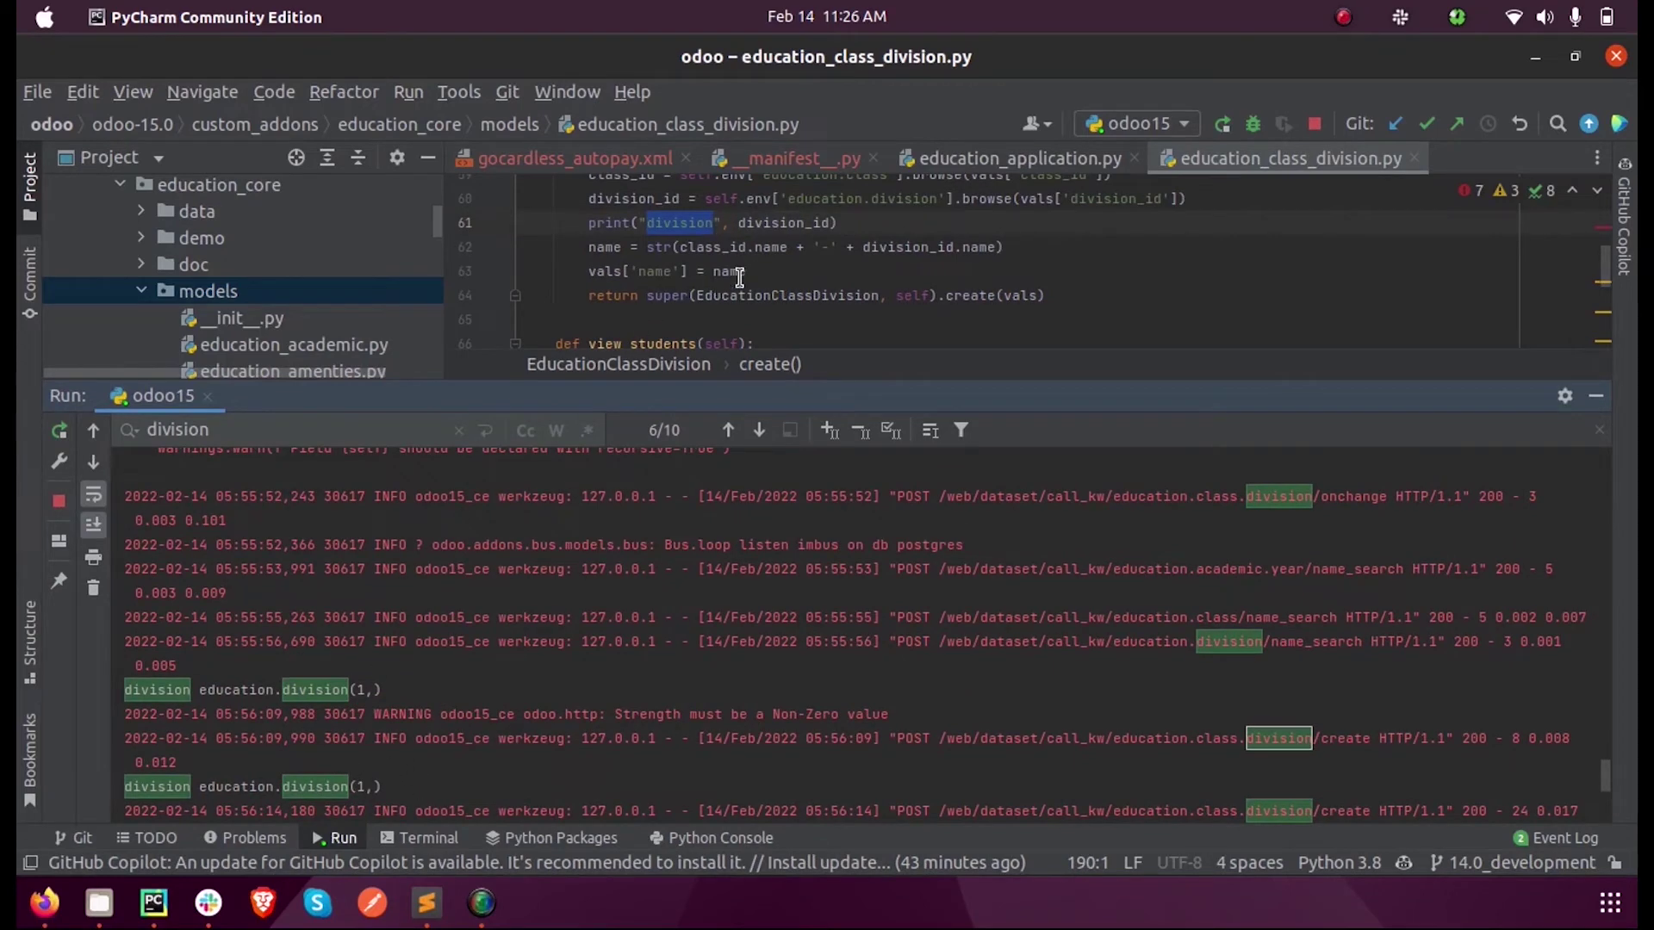
pyautogui.scroll(3, 737, 277)
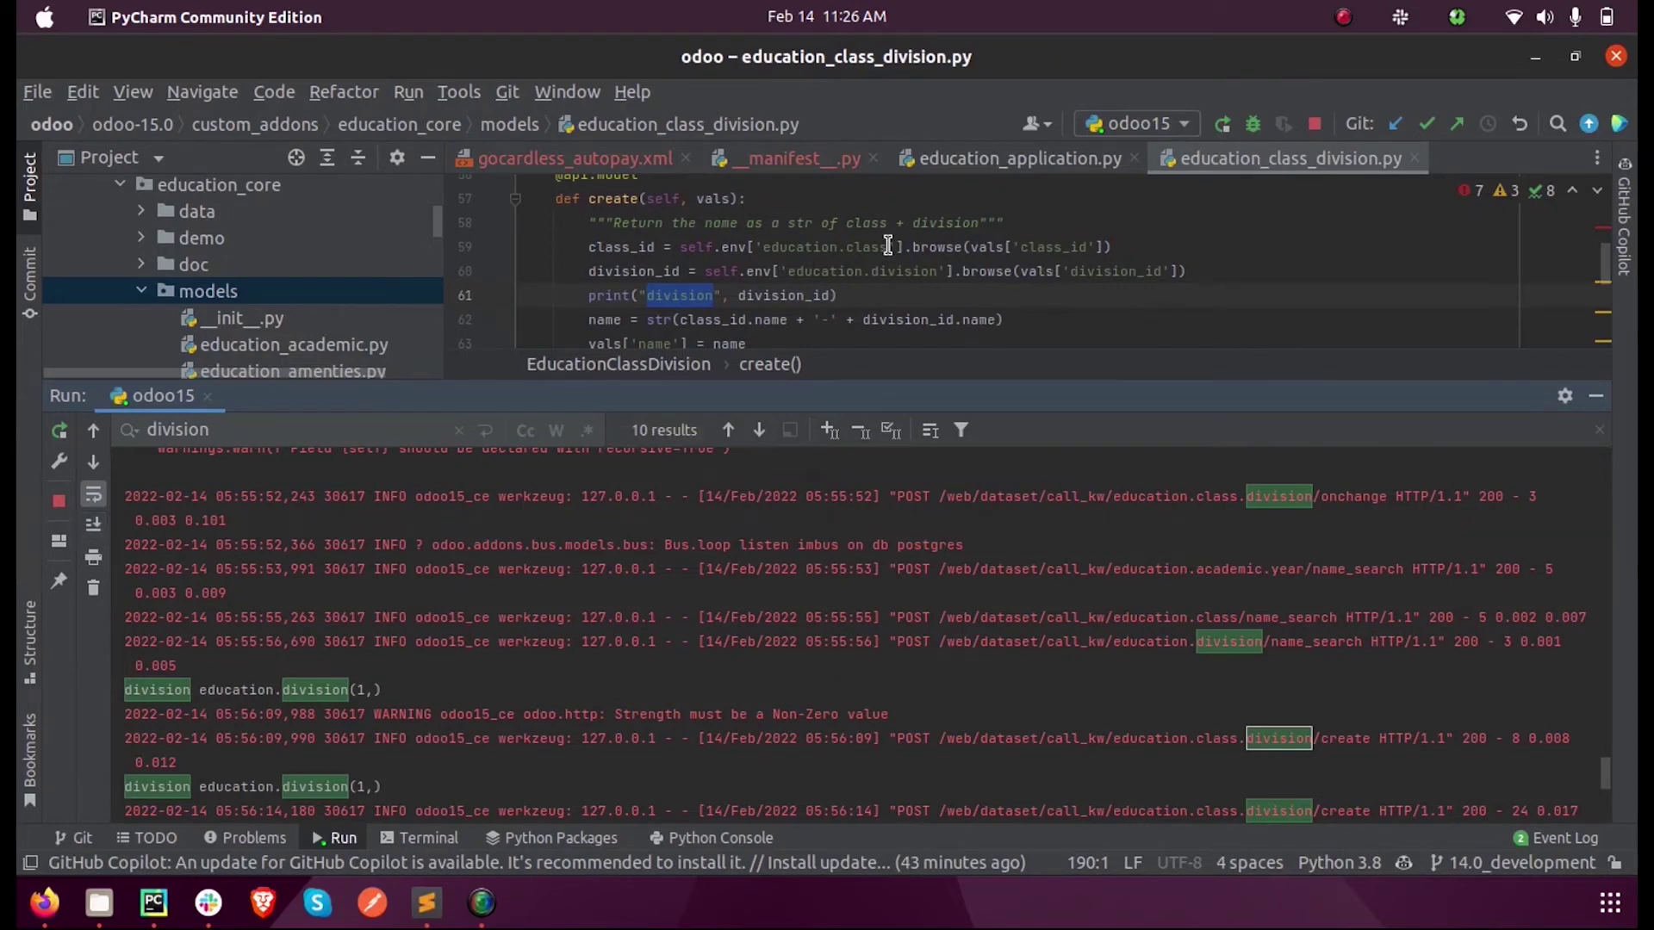
# Step: Edit the 10-A division, open and discard division A's form, then check PyCharm
pyautogui.click(44, 901)
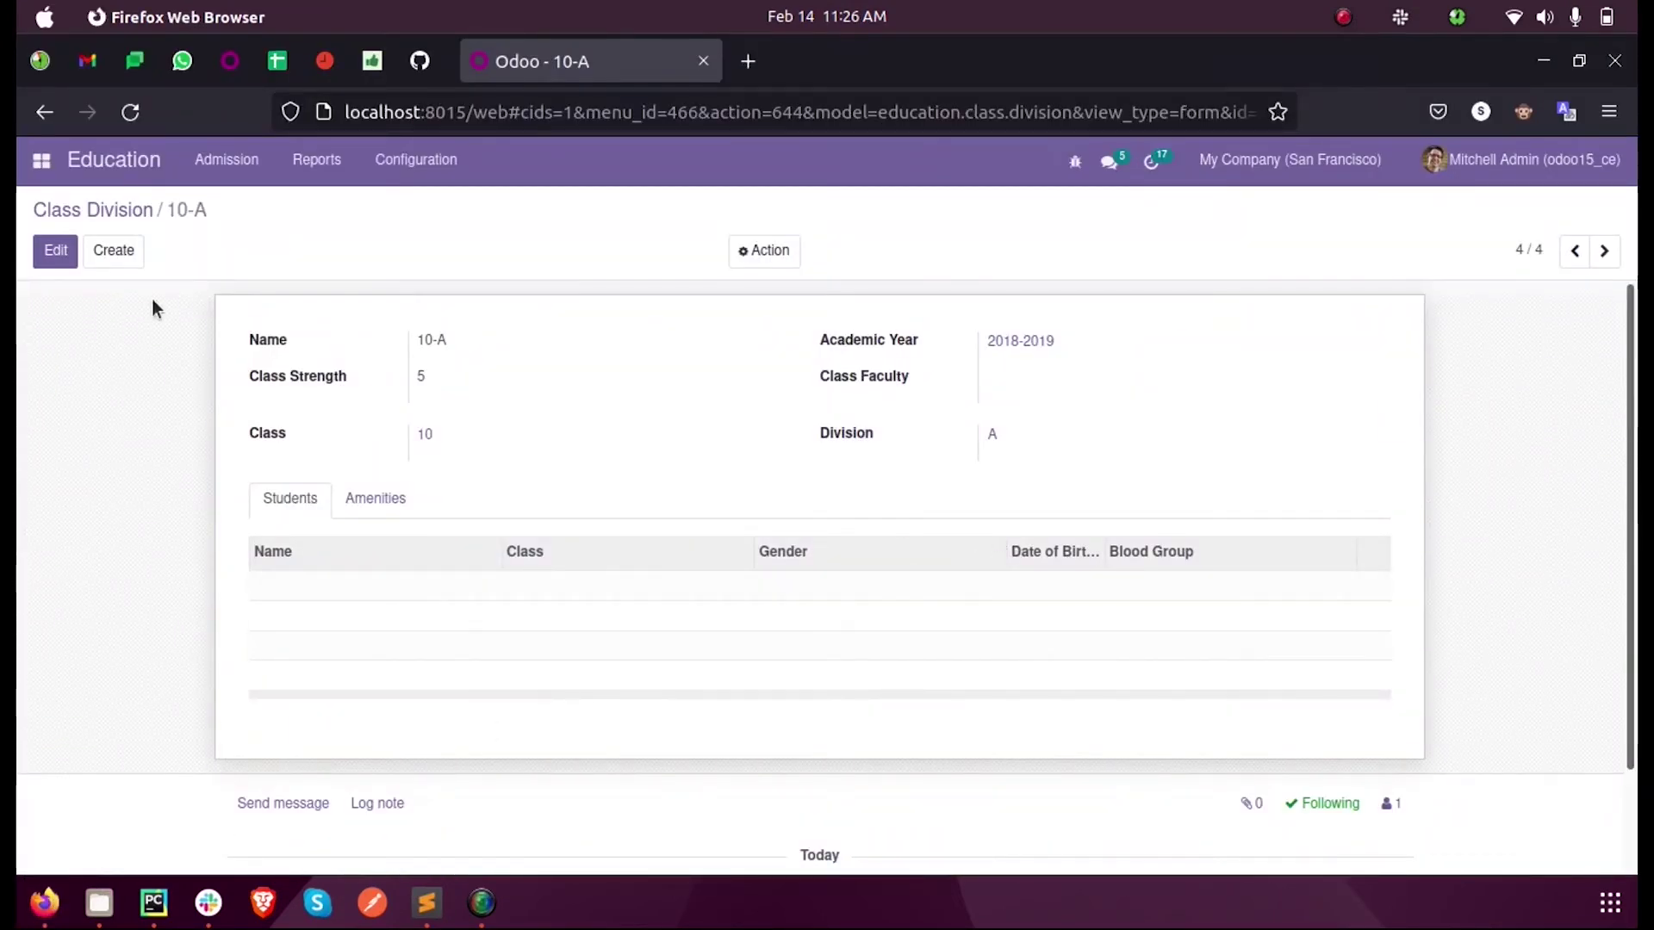
pyautogui.click(55, 249)
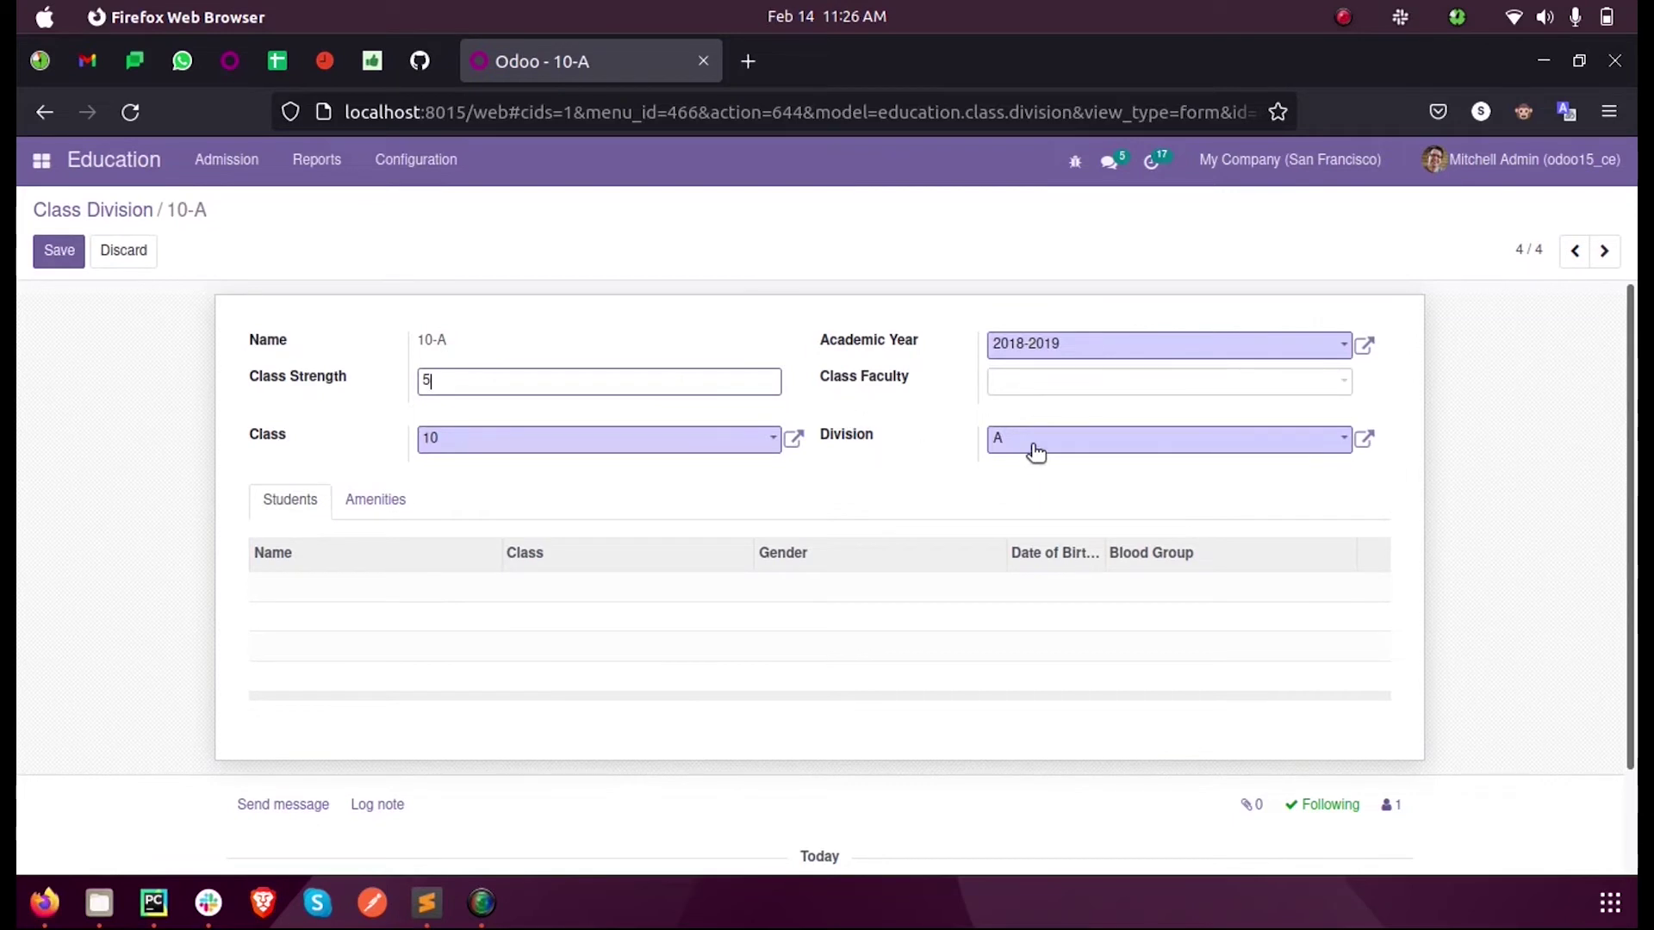
pyautogui.click(1364, 438)
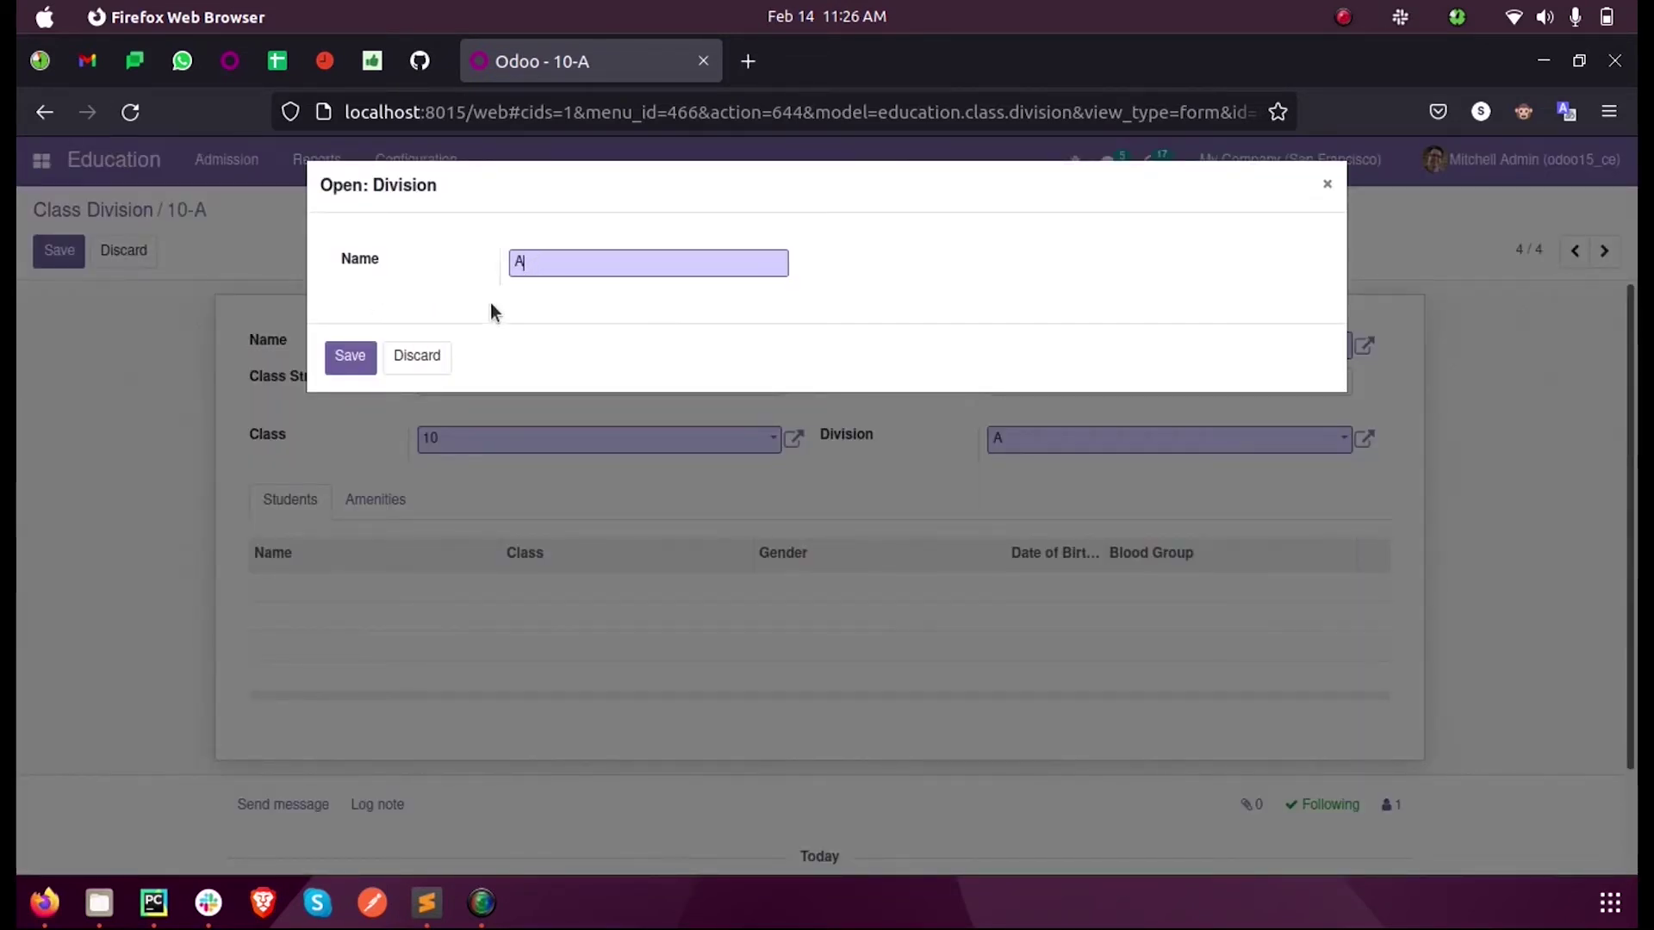
pyautogui.click(416, 355)
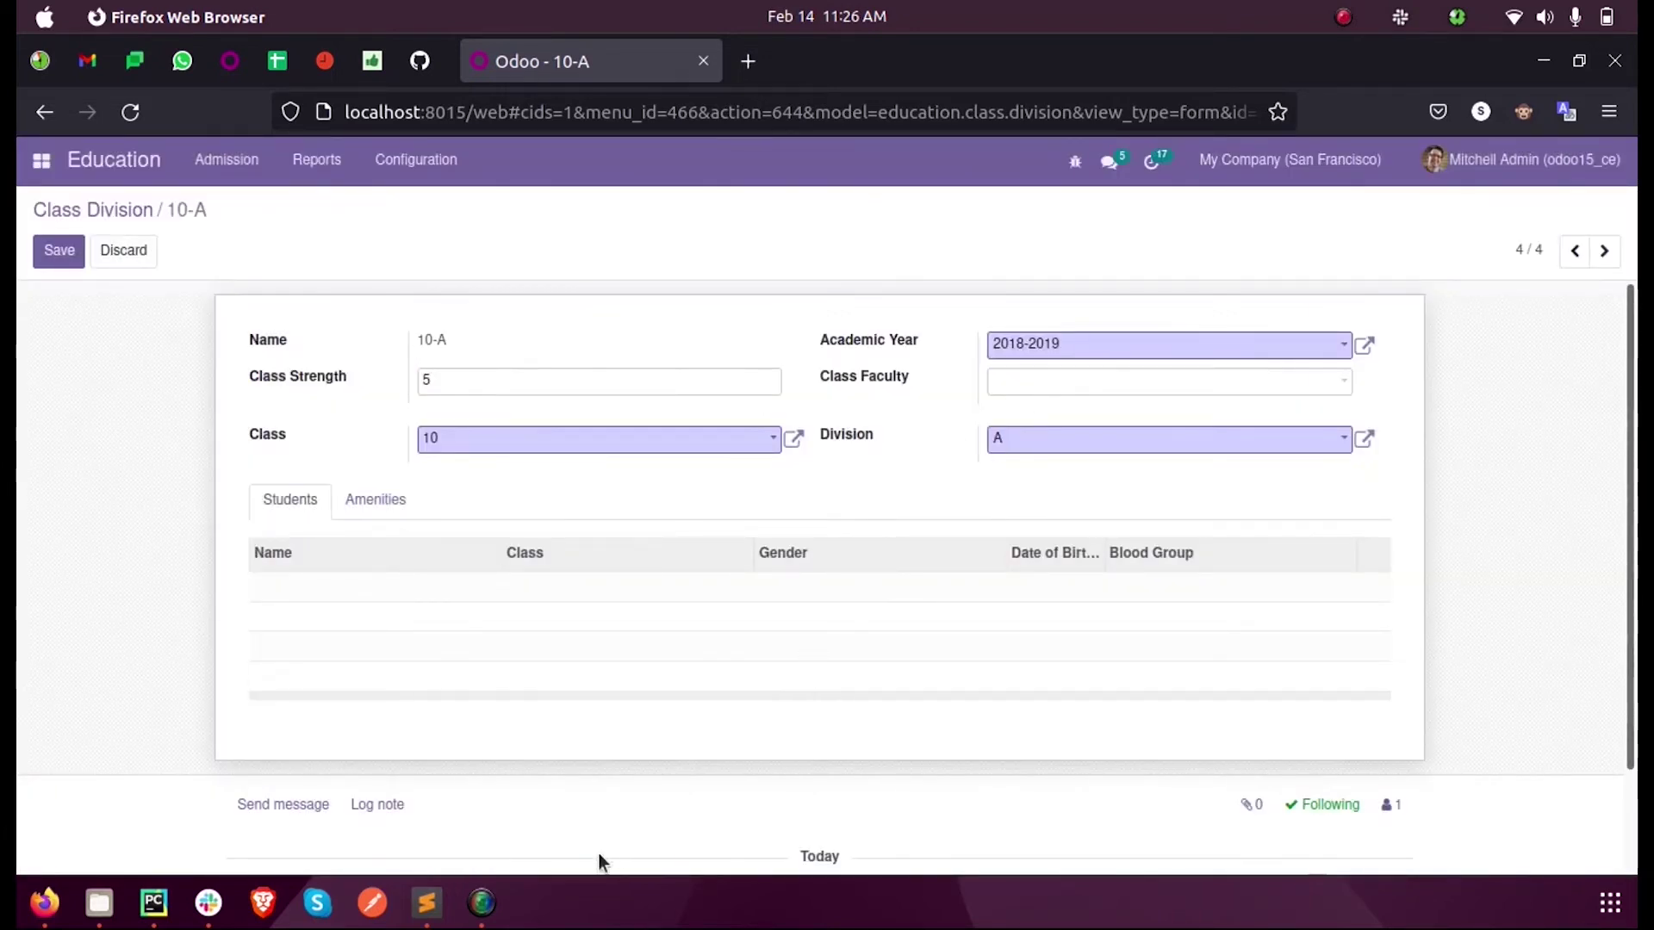
pyautogui.click(154, 901)
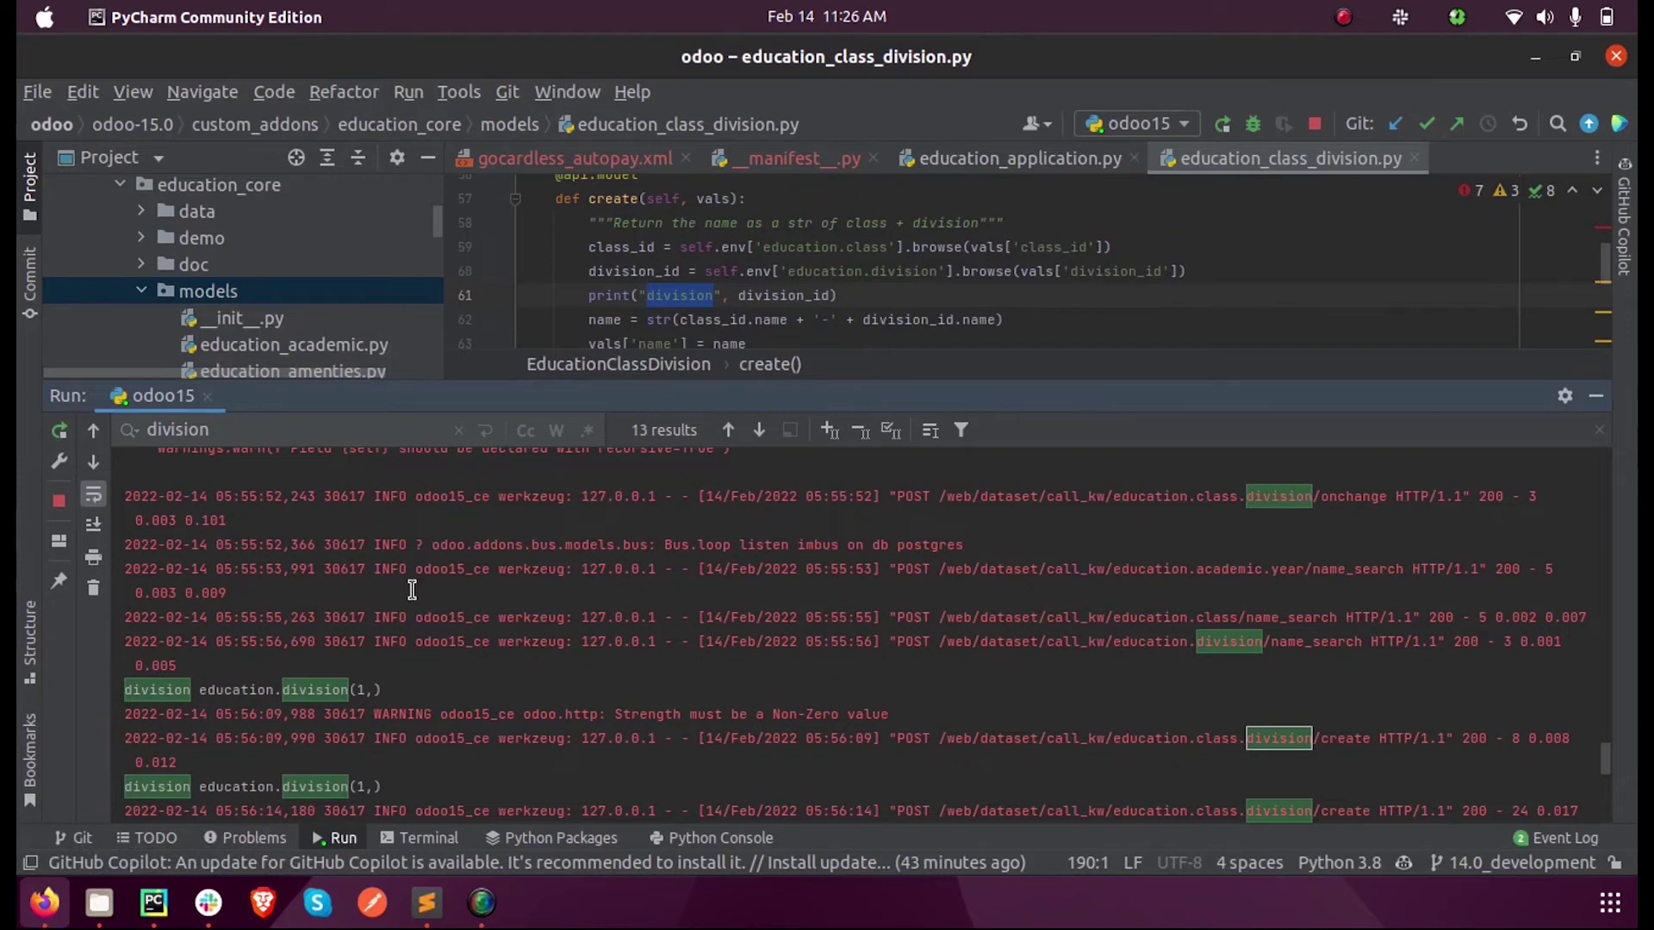
pyautogui.moveTo(532, 388); pyautogui.dragTo(533, 609)
pyautogui.scroll(-4, 607, 388)
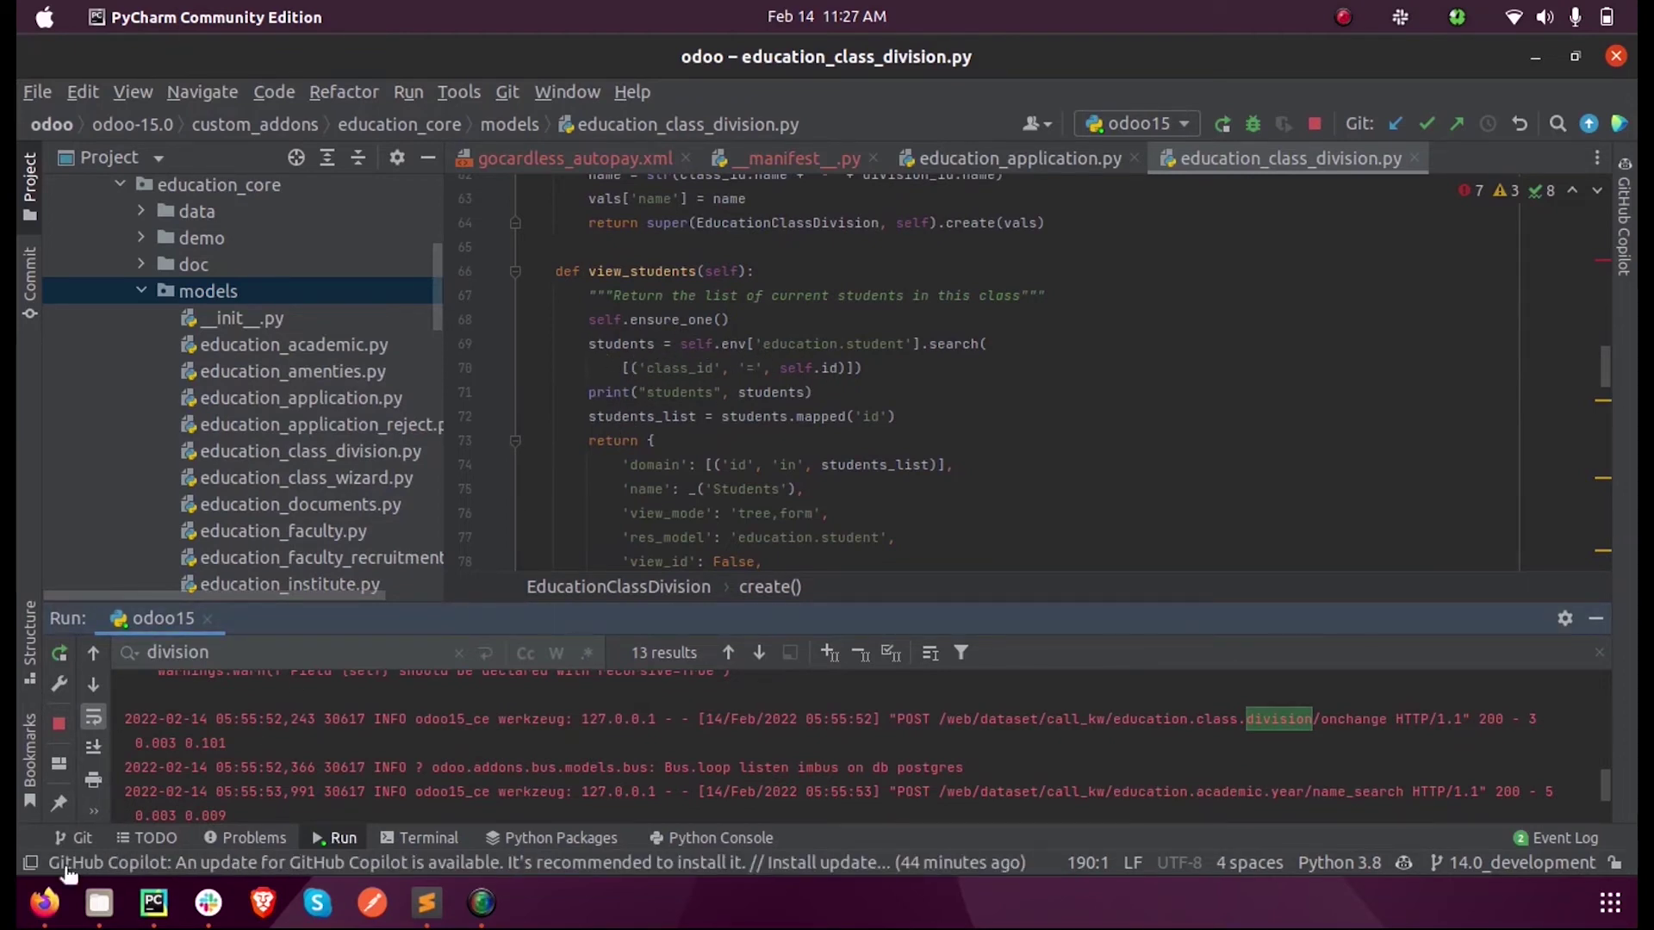
# Step: Open the Students list of the 10-A division (strength 40), then return to PyCharm
pyautogui.click(45, 902)
pyautogui.click(109, 209)
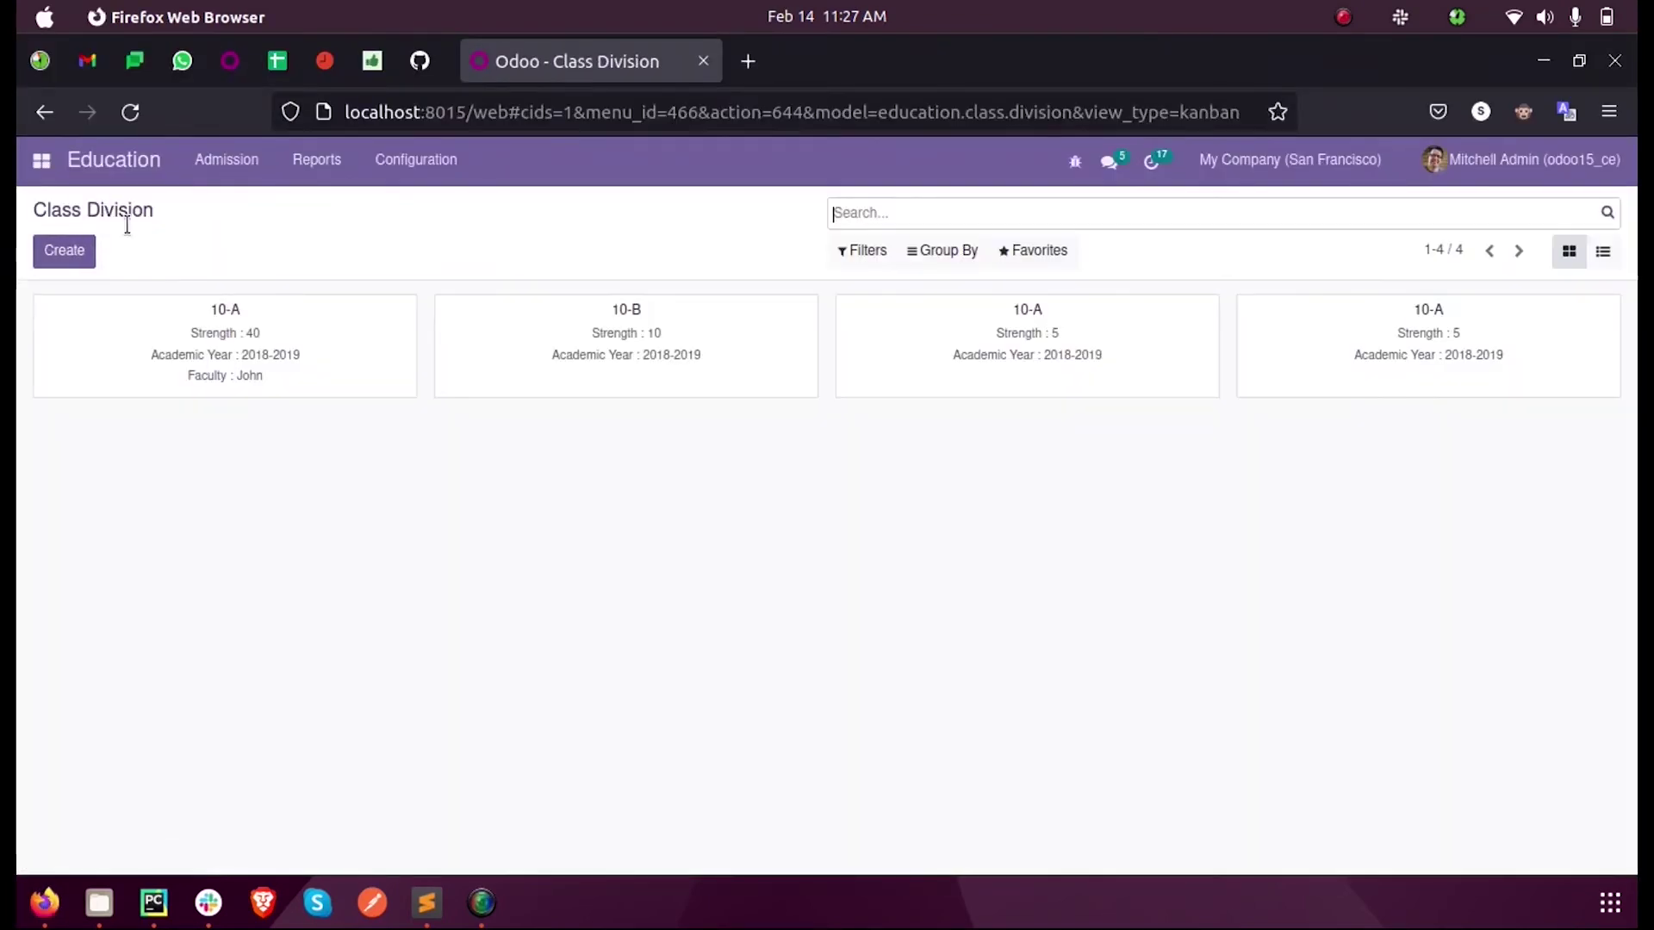
pyautogui.click(226, 343)
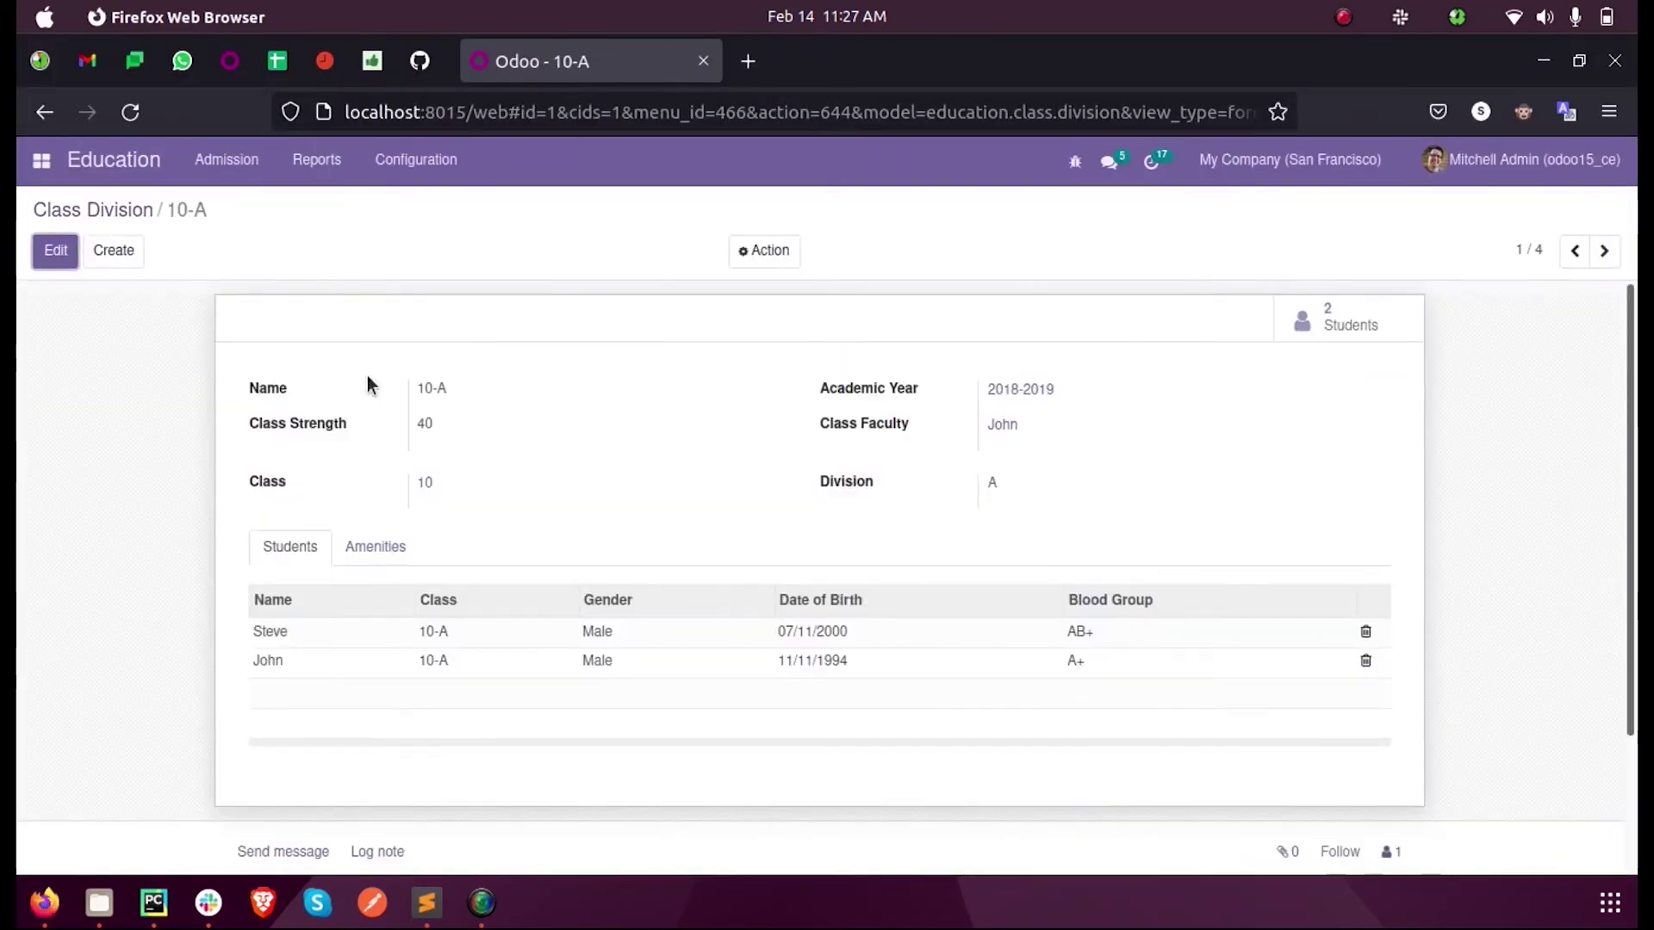
pyautogui.click(1321, 324)
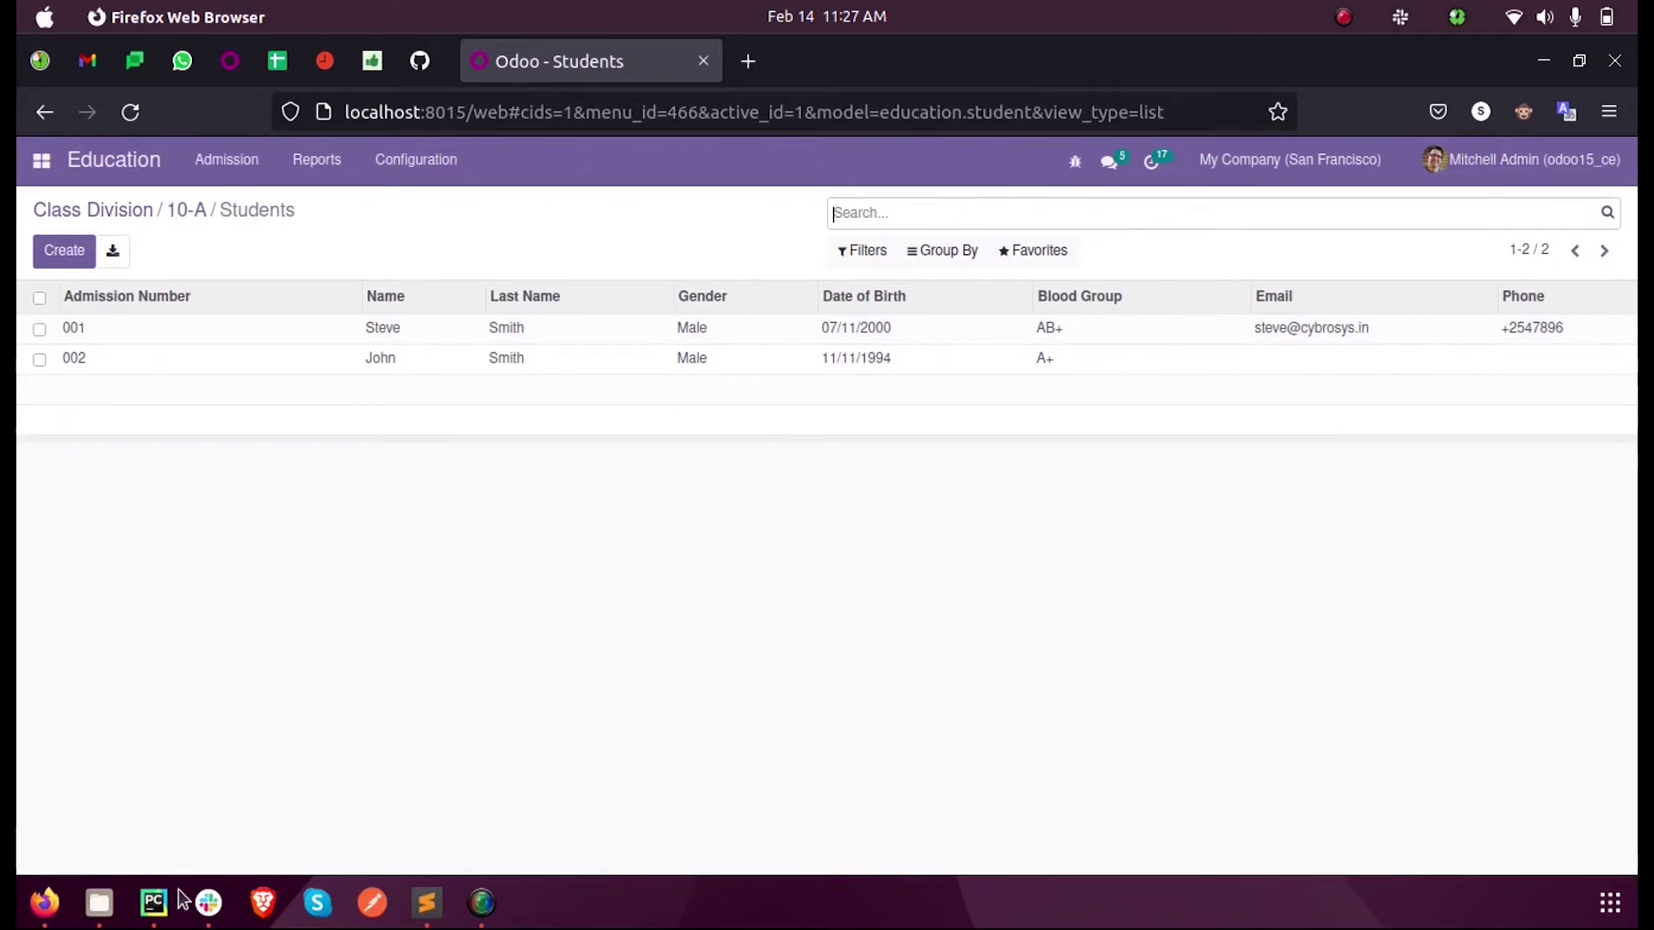
pyautogui.click(153, 902)
# Step: Enlarge the run log, select the printed student ids (1, 2), then return to Odoo
pyautogui.moveTo(450, 603); pyautogui.dragTo(450, 492)
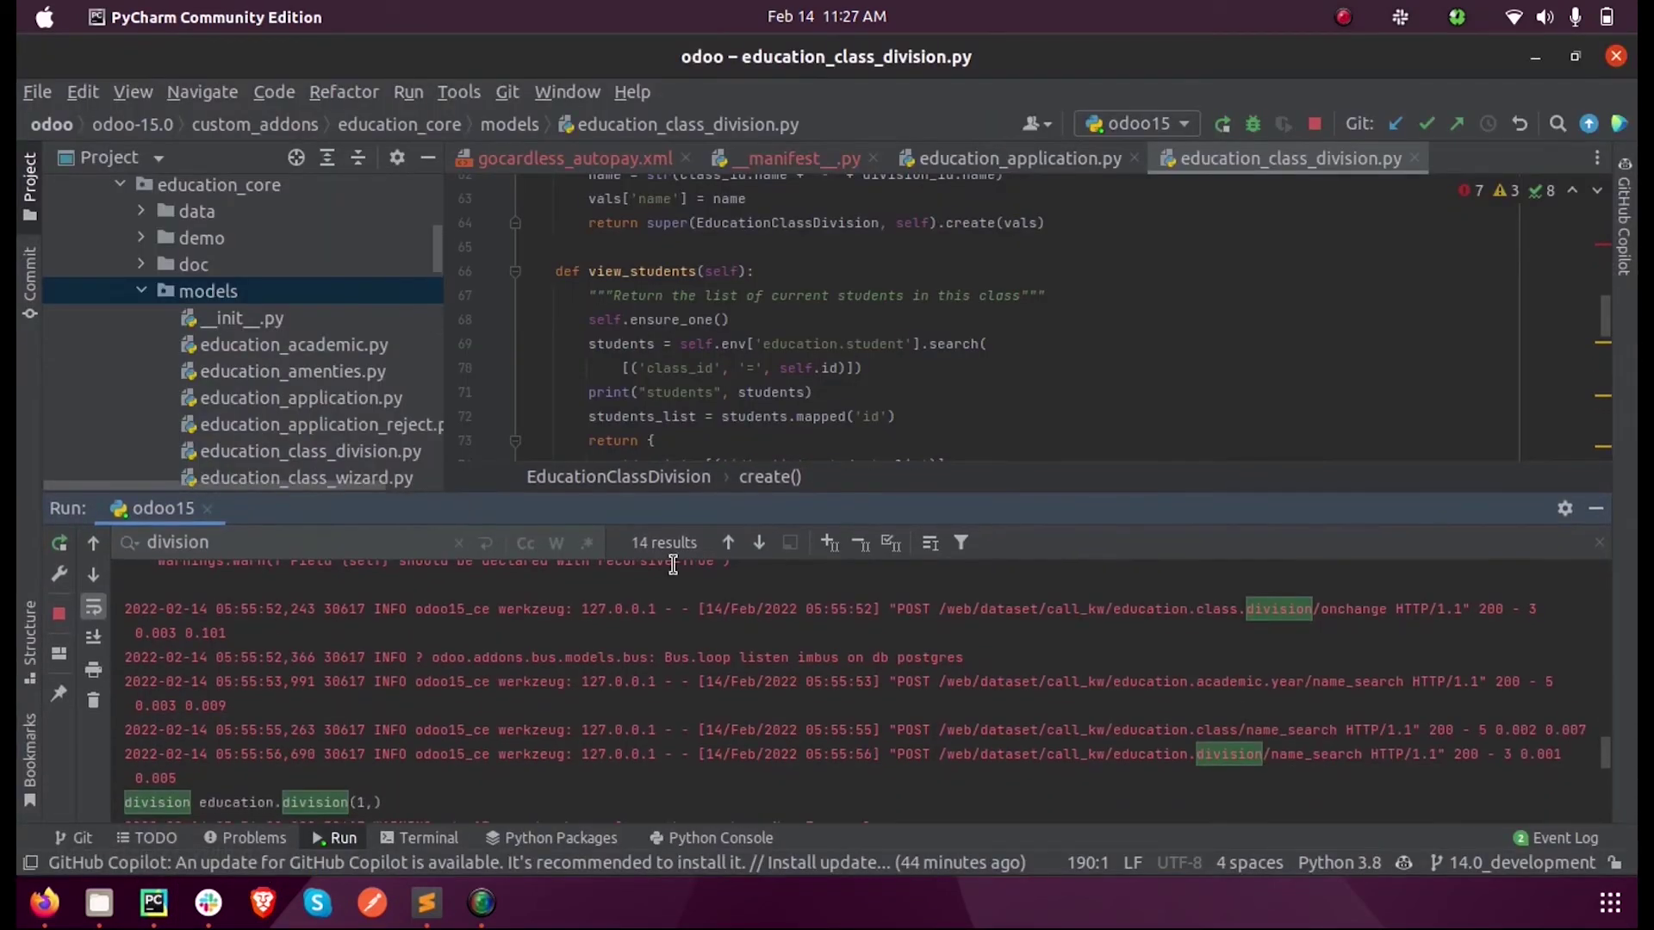
pyautogui.scroll(-5, 1615, 760)
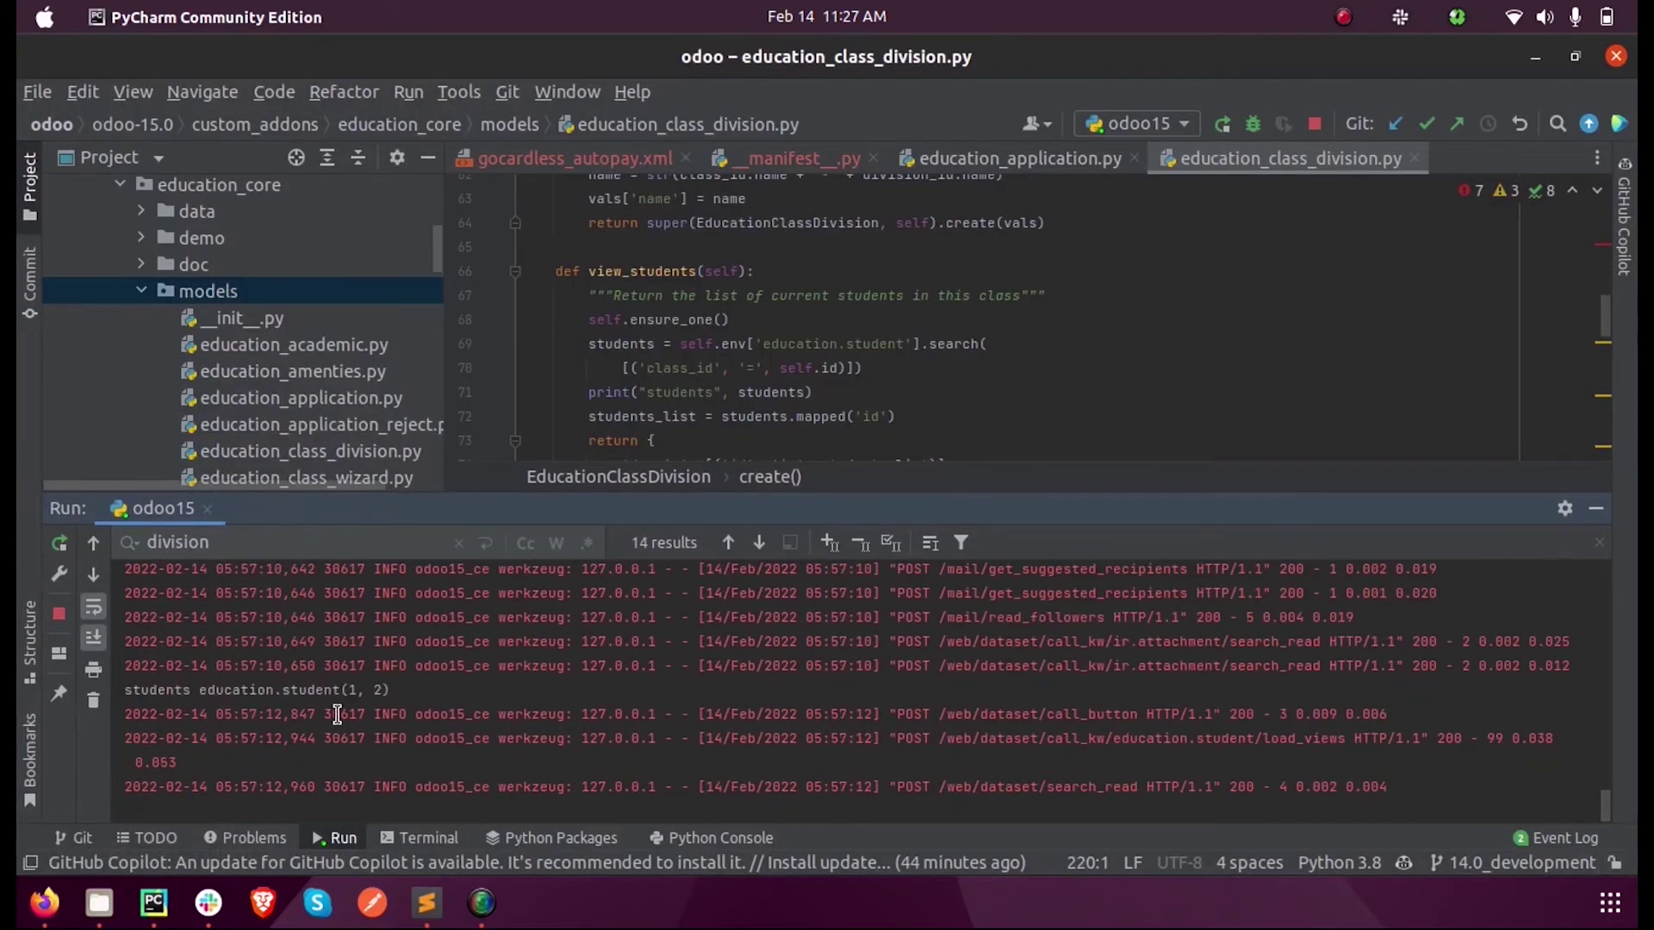
pyautogui.moveTo(343, 691); pyautogui.dragTo(382, 691)
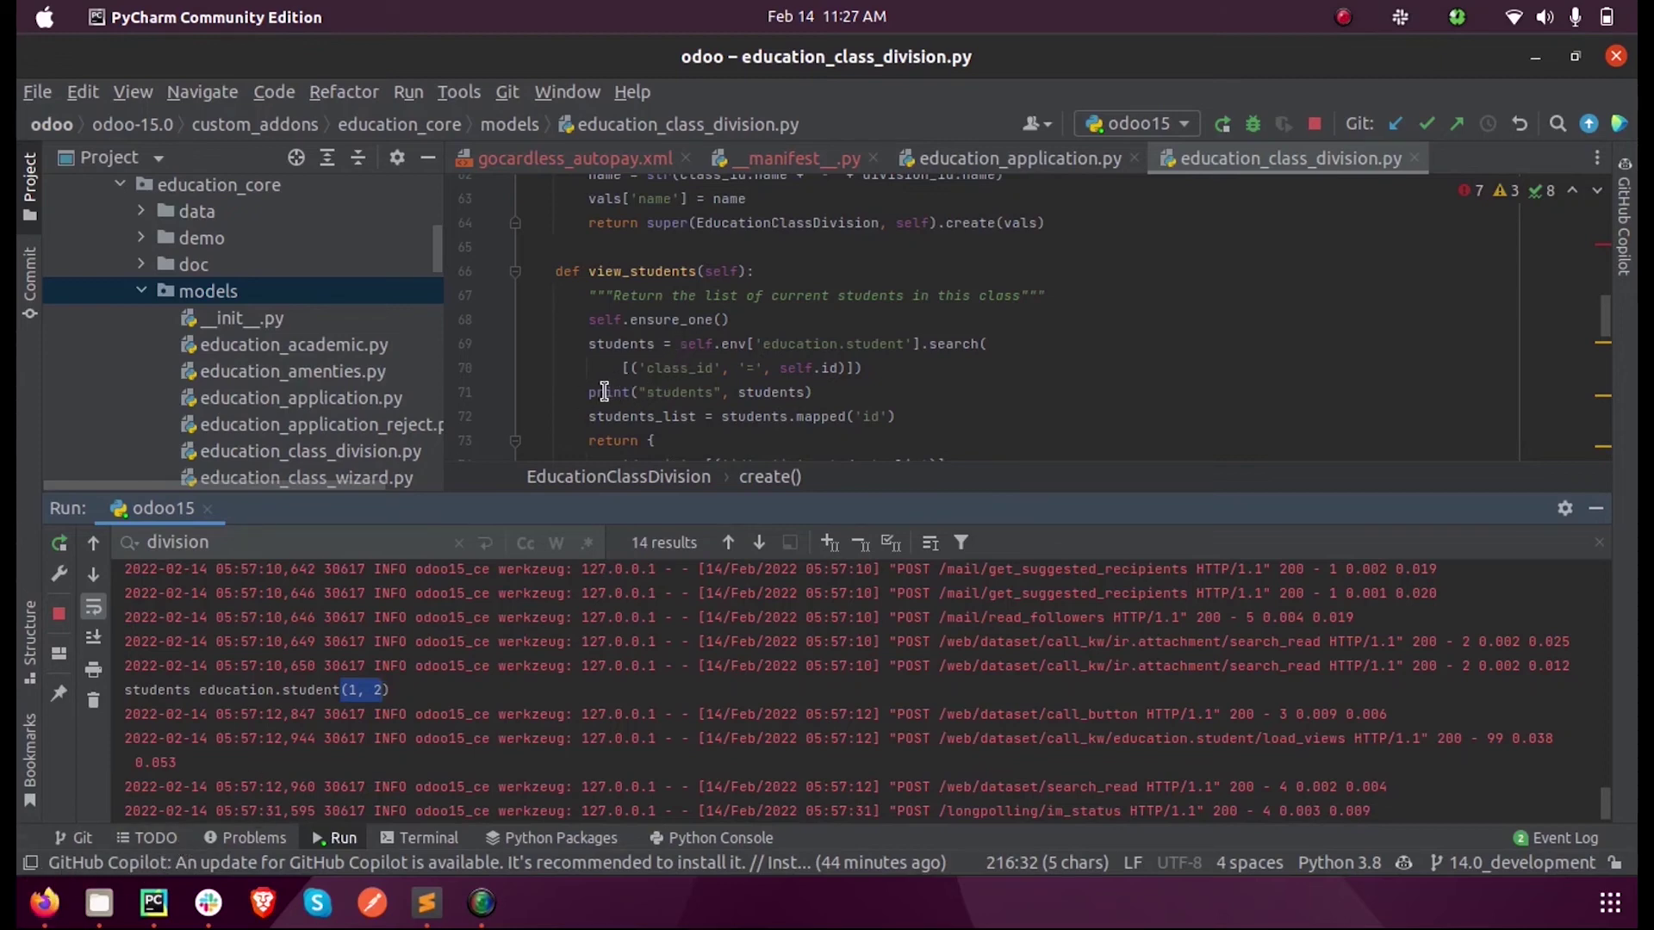
pyautogui.click(43, 901)
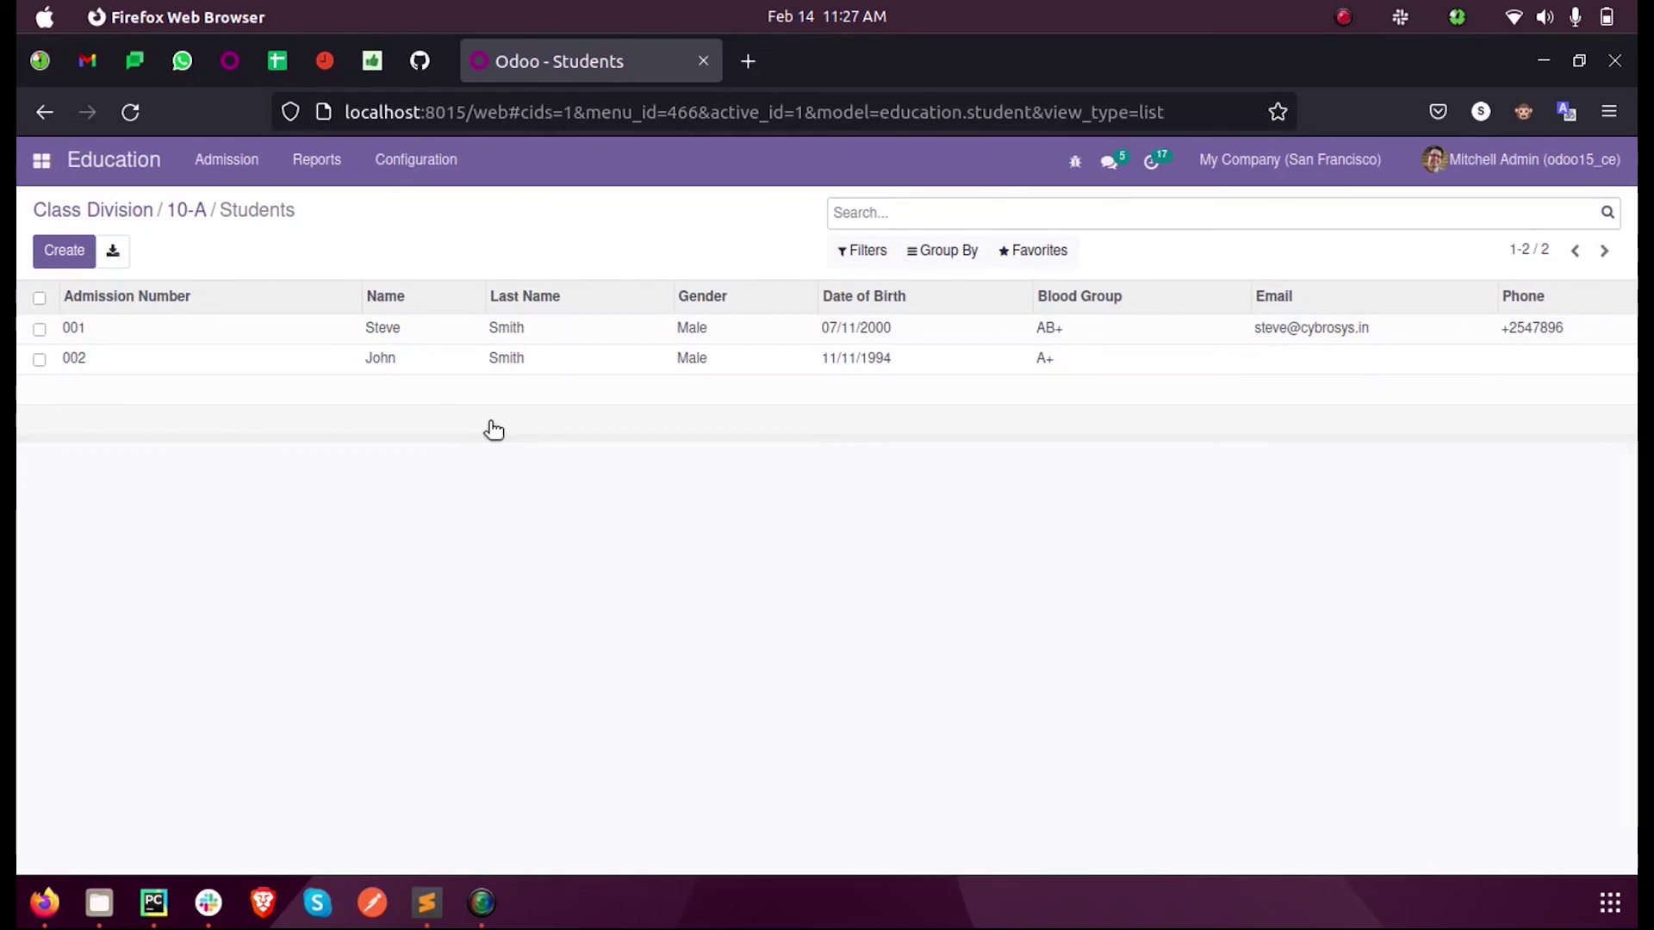
# Step: Open Steve's record 001, then John's record 002 with class 10-A, and return to the list
pyautogui.click(252, 328)
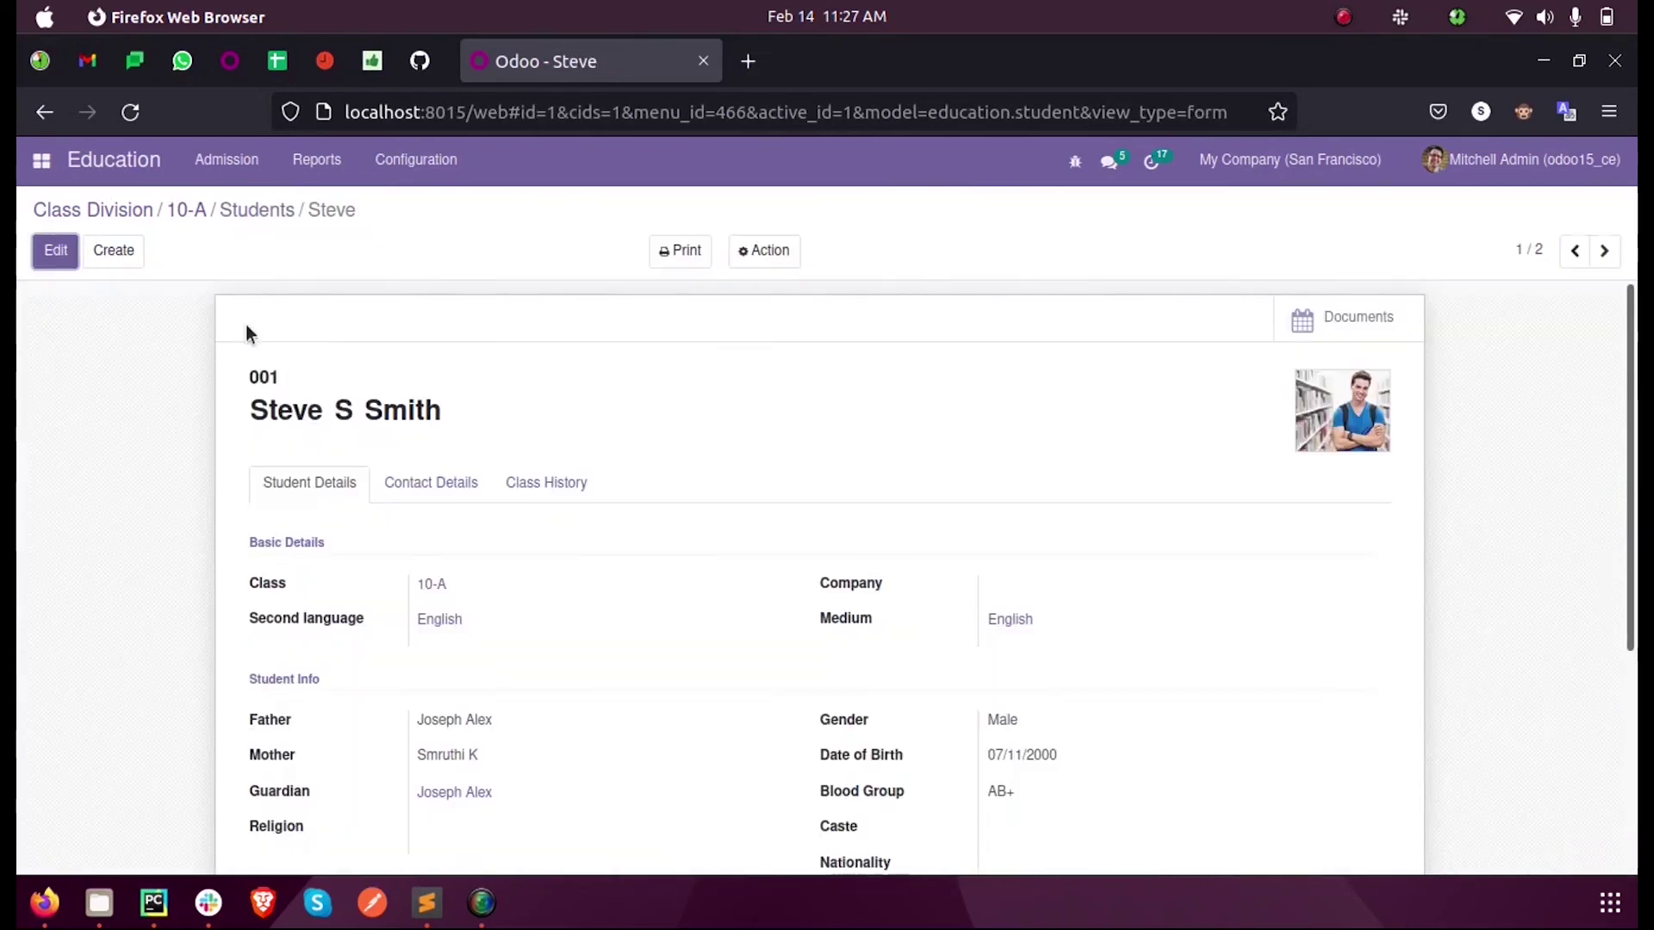
pyautogui.scroll(-2, 766, 491)
pyautogui.scroll(-2, 766, 492)
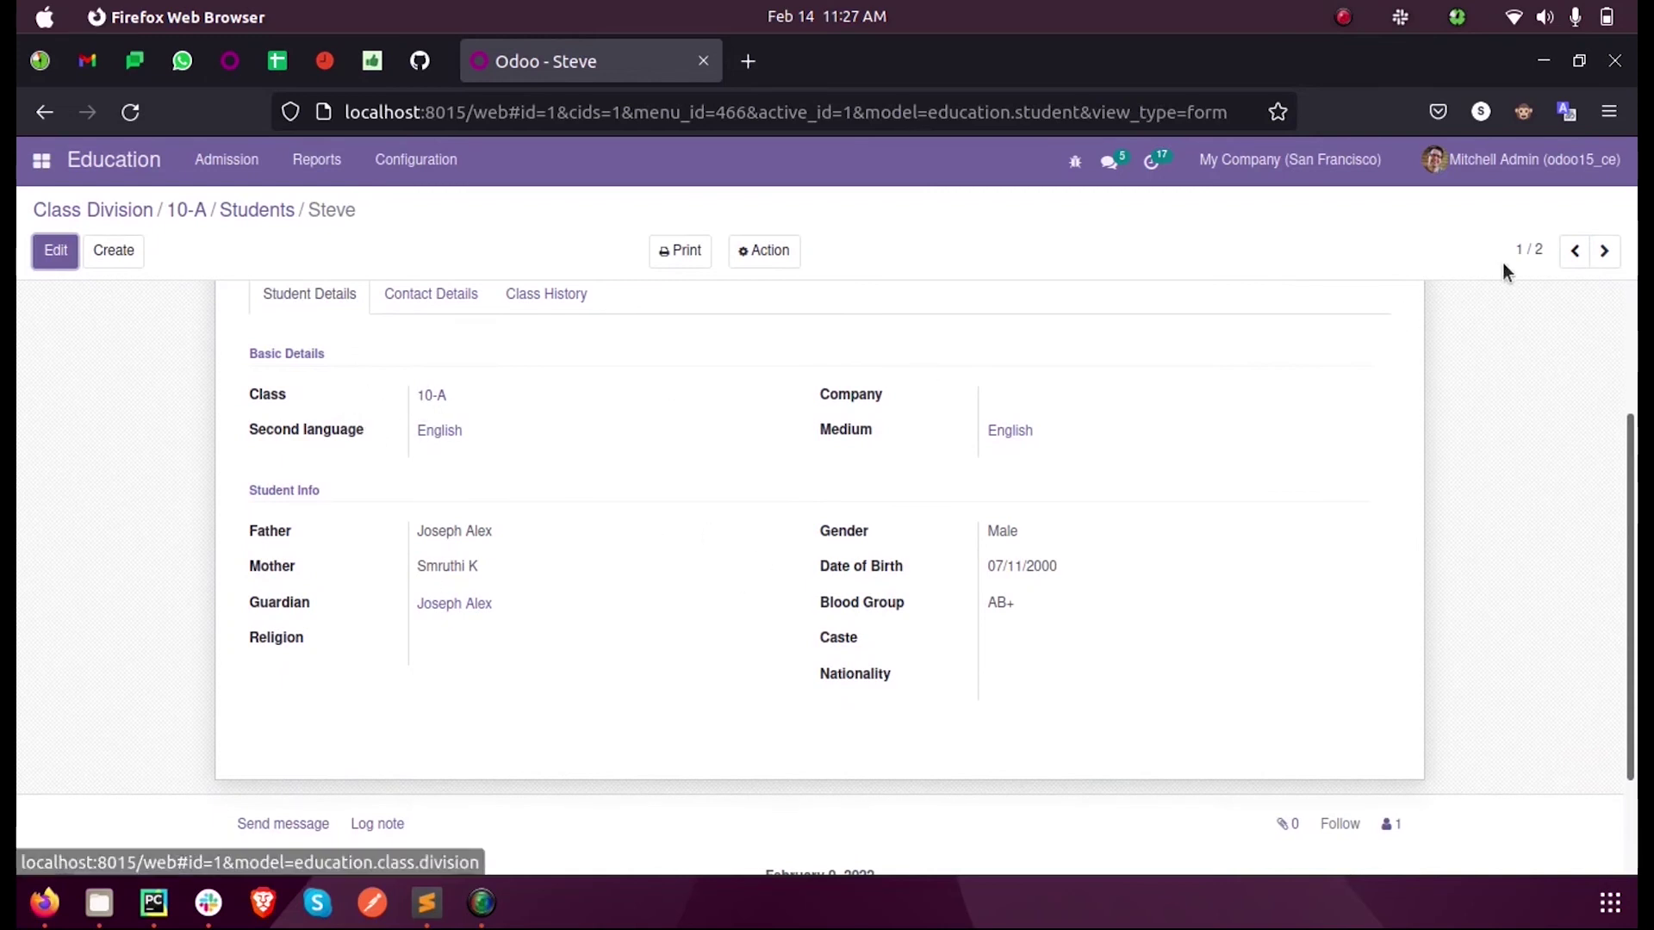
pyautogui.click(1604, 250)
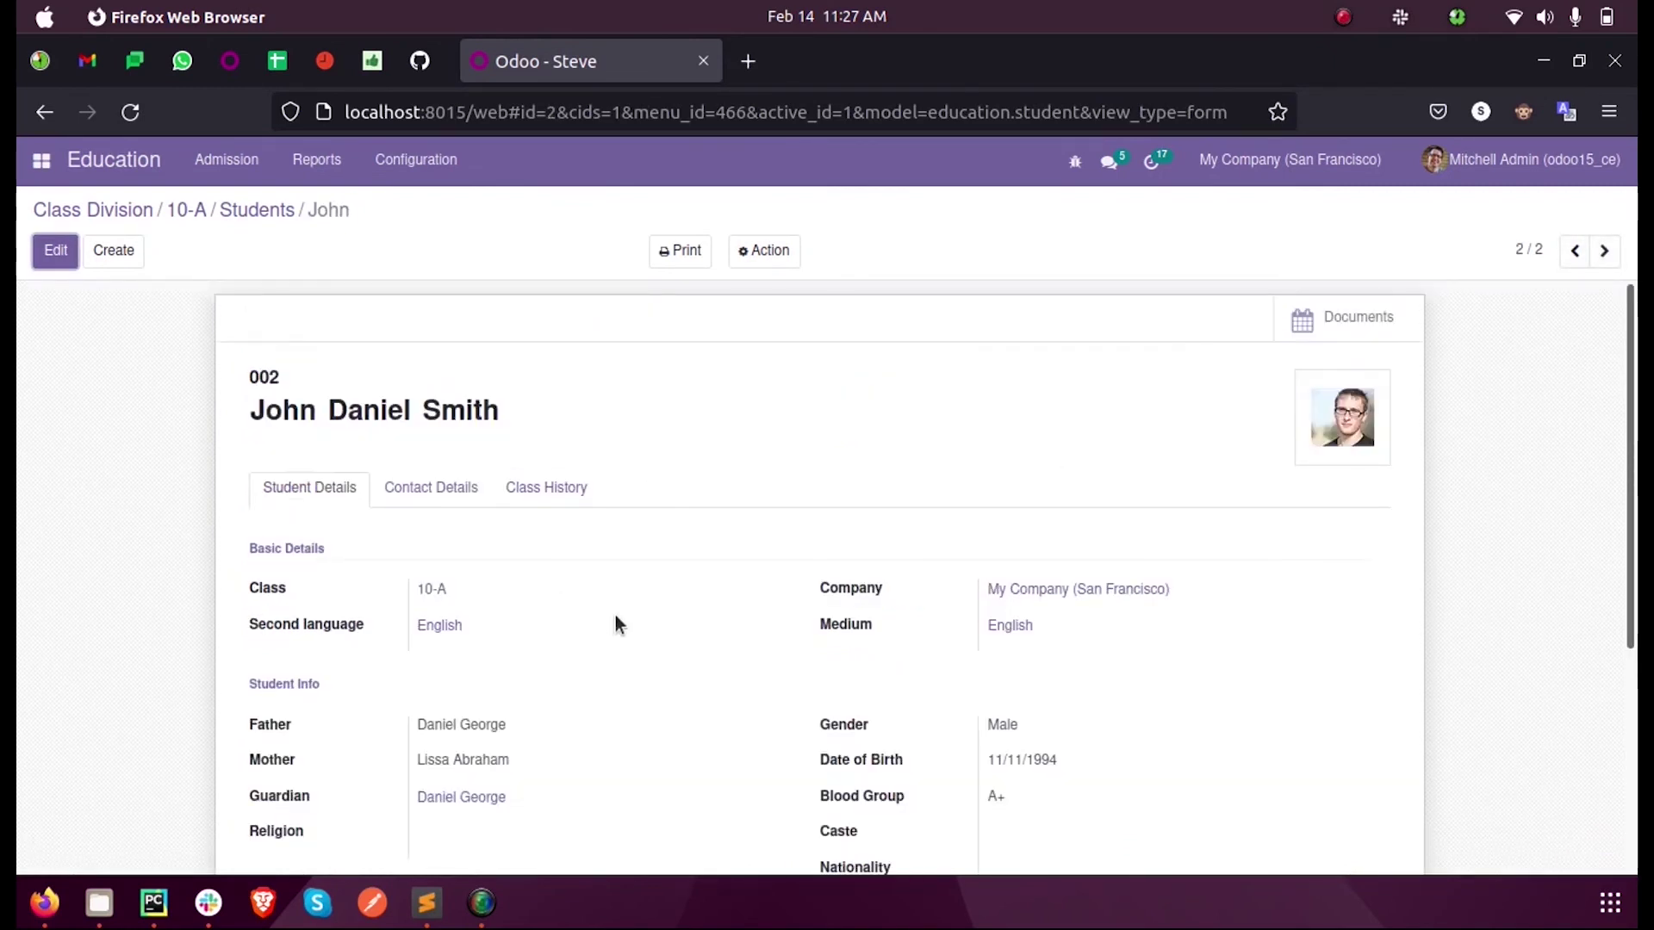
pyautogui.doubleClick(432, 590)
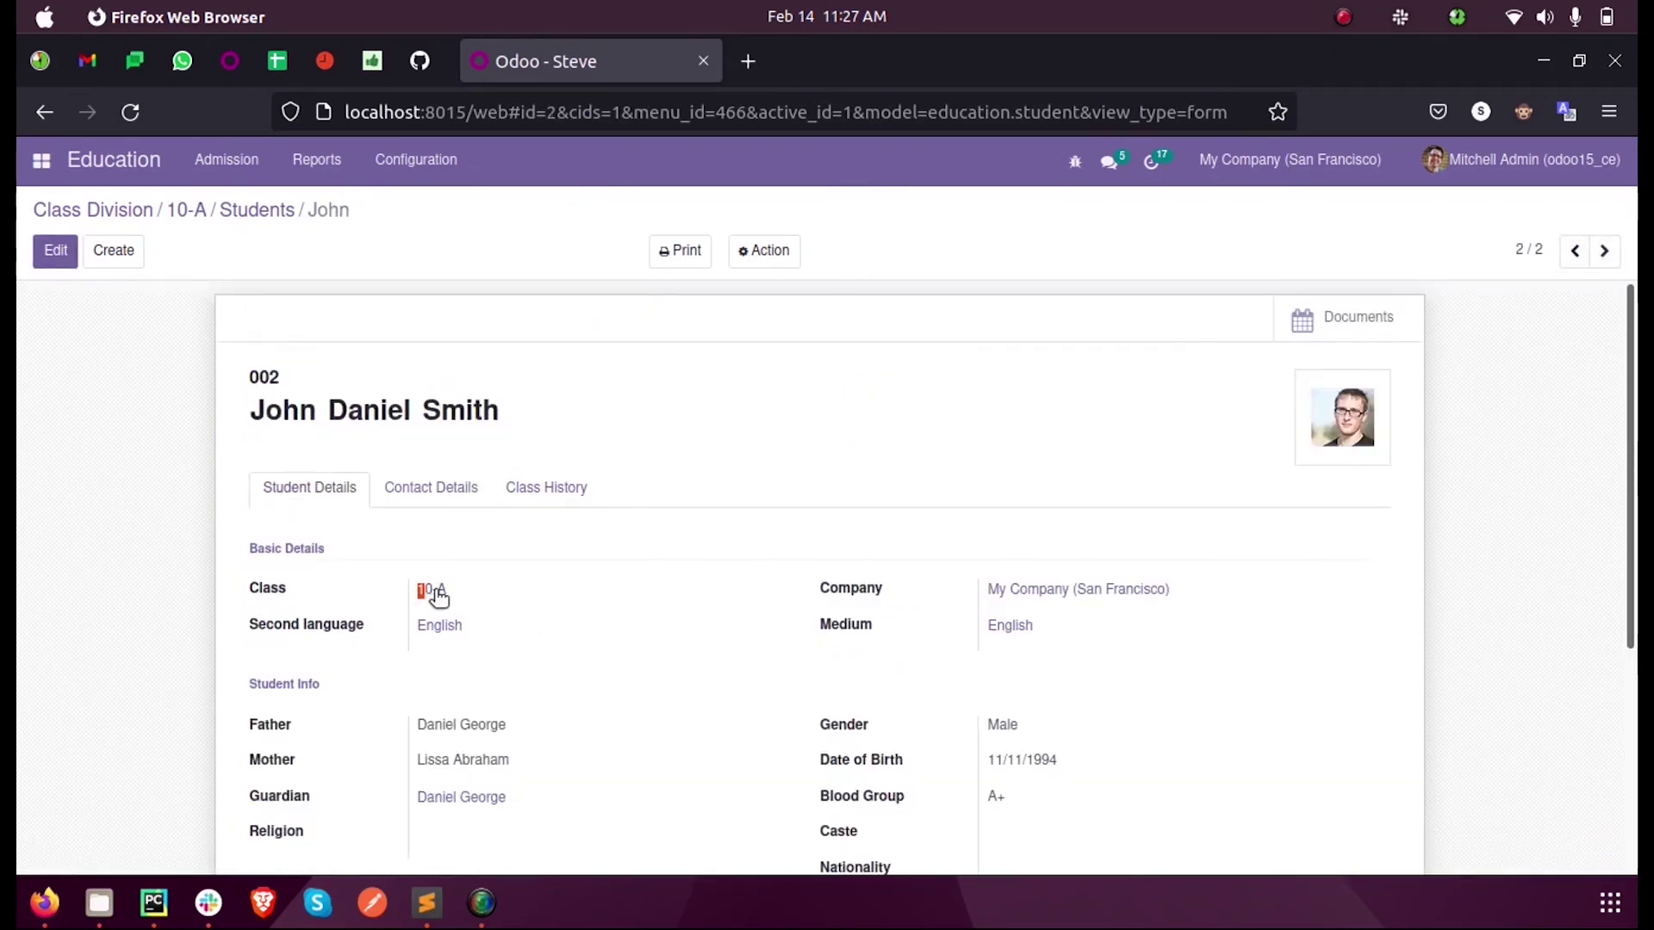
pyautogui.click(214, 218)
# Step: Return to PyCharm and shrink the run log so view_students shows in full
pyautogui.click(154, 902)
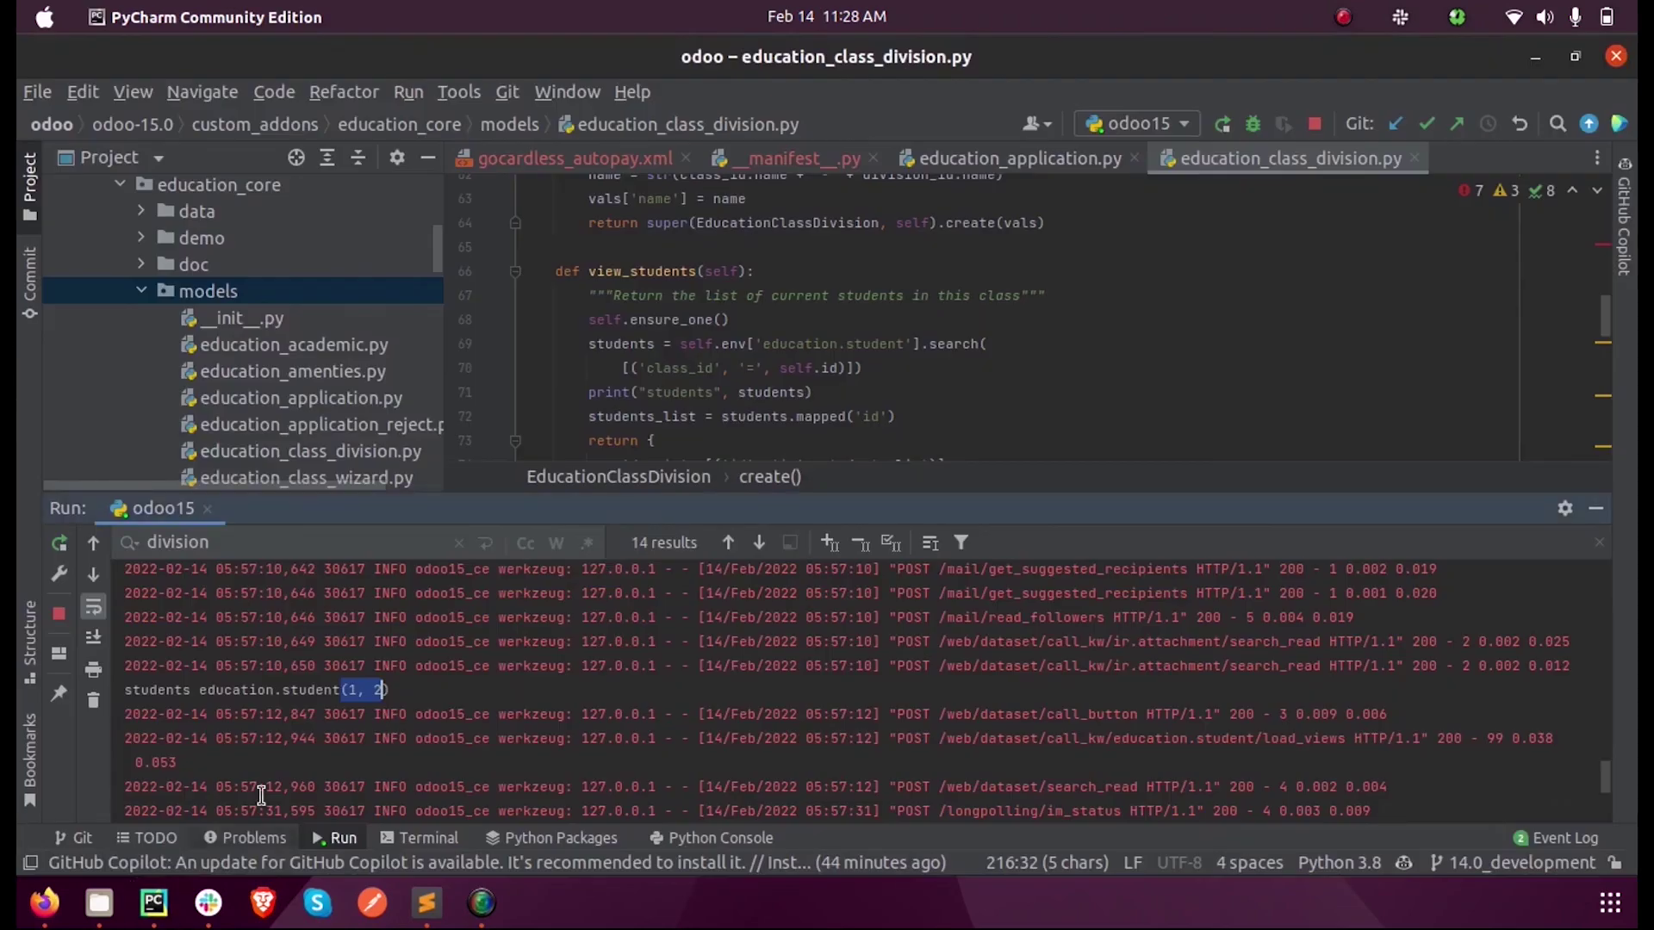
pyautogui.moveTo(870, 703); pyautogui.dragTo(879, 735)
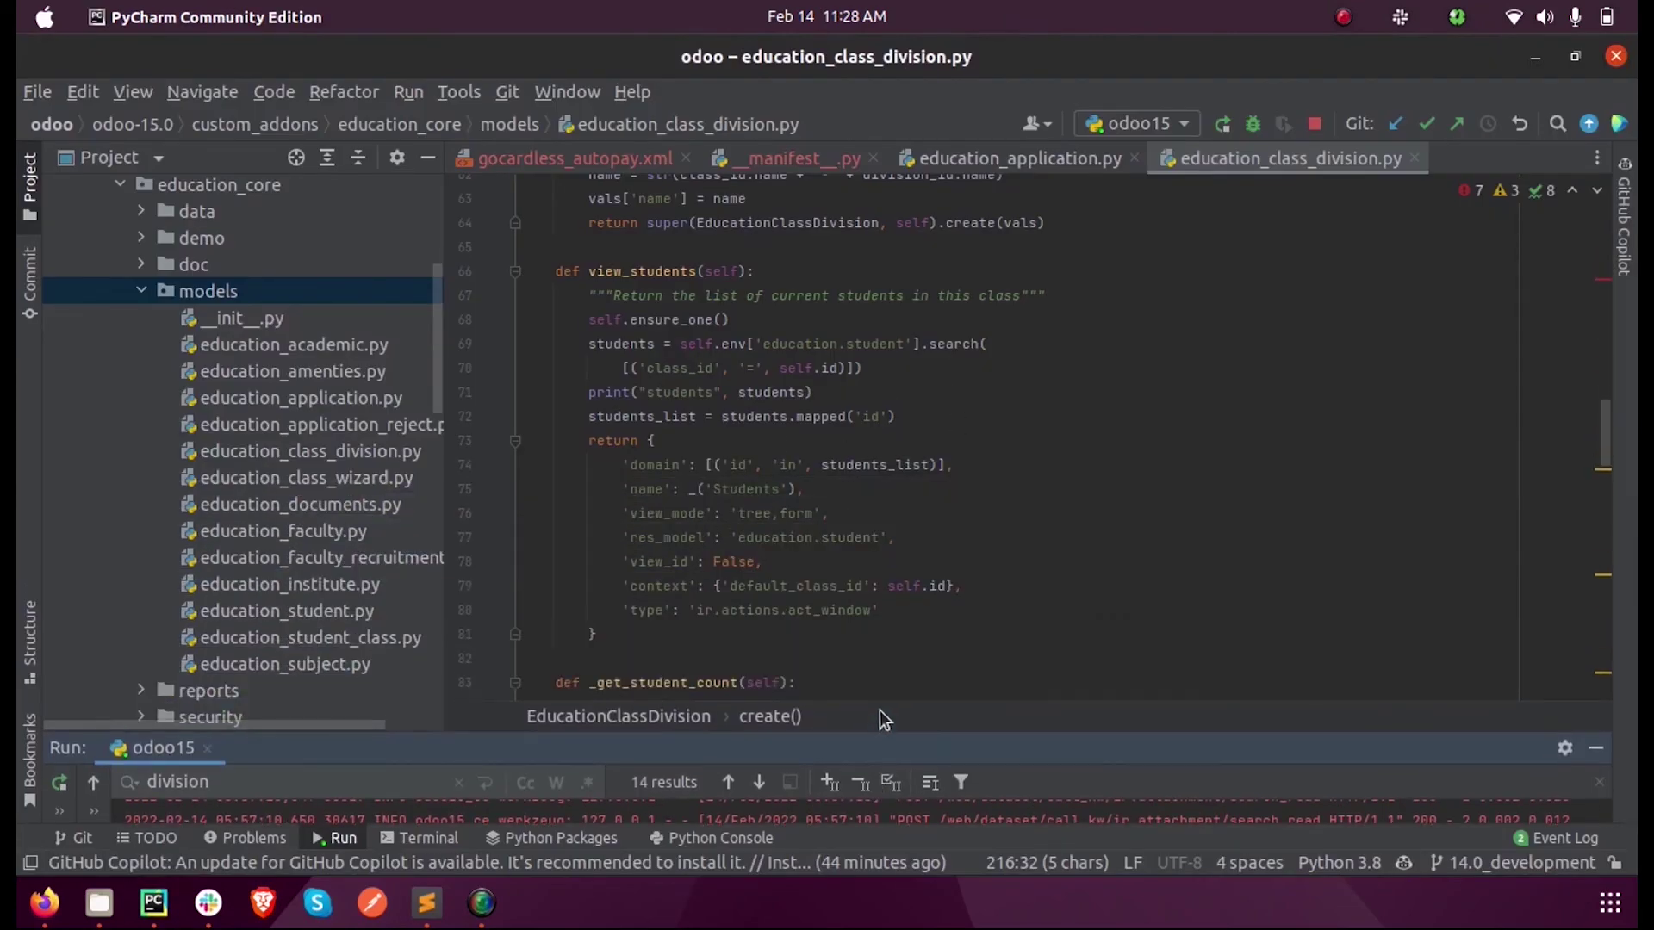